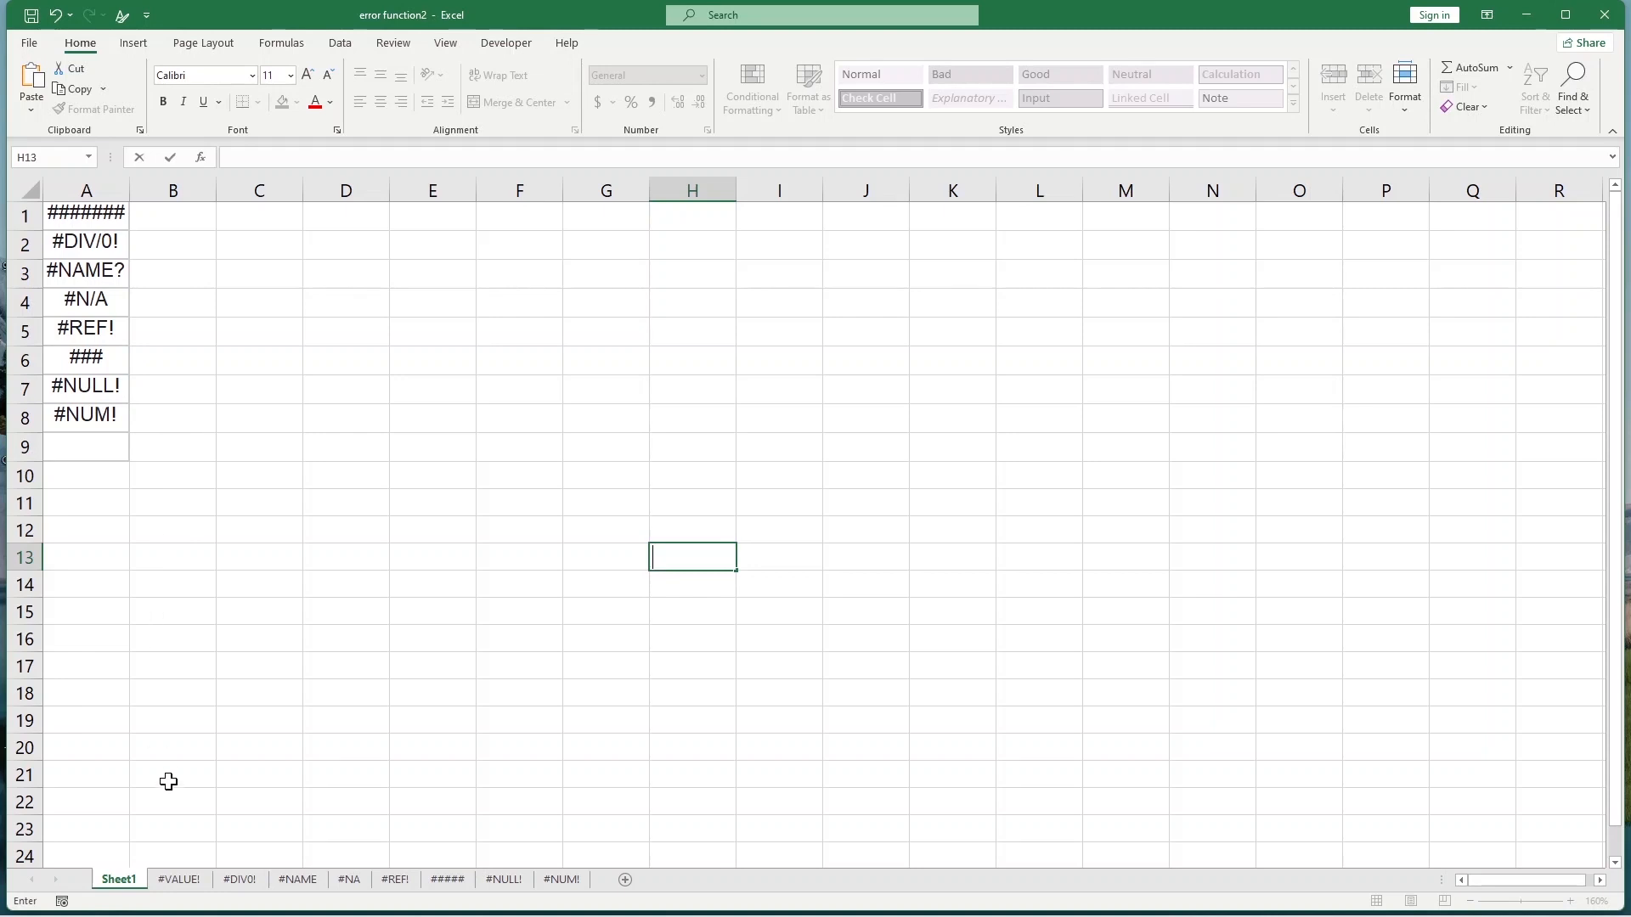
# Step: On the #VALUE! sheet, examine the two input numbers and the addition formula under Sum of Numbers in A5
pyautogui.click(181, 883)
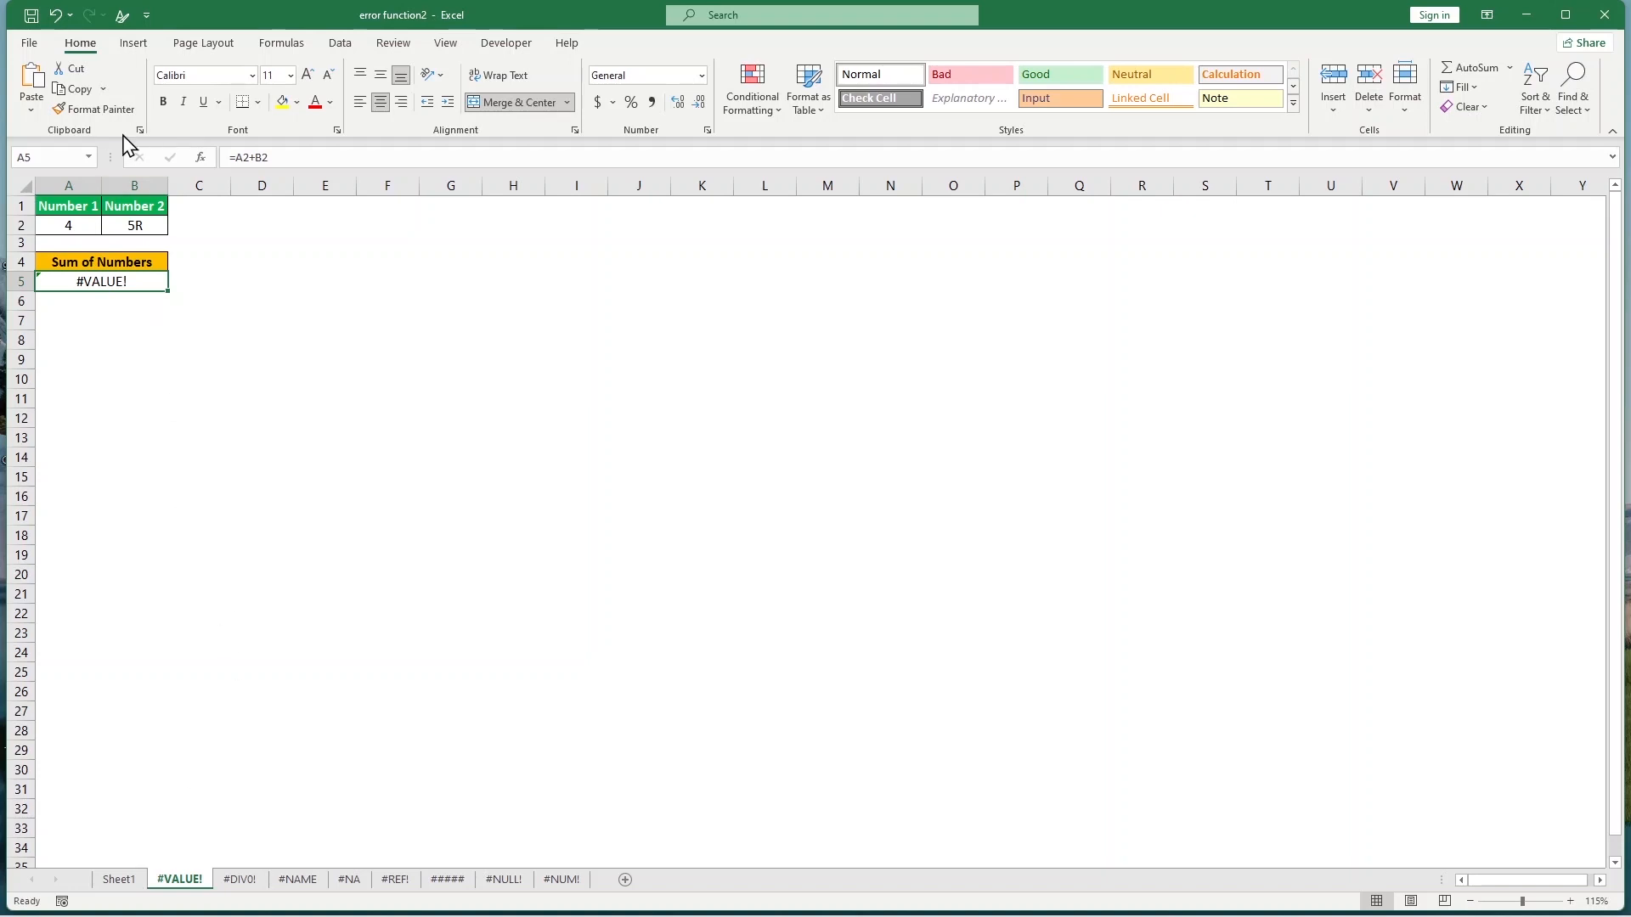
pyautogui.click(135, 338)
pyautogui.click(103, 284)
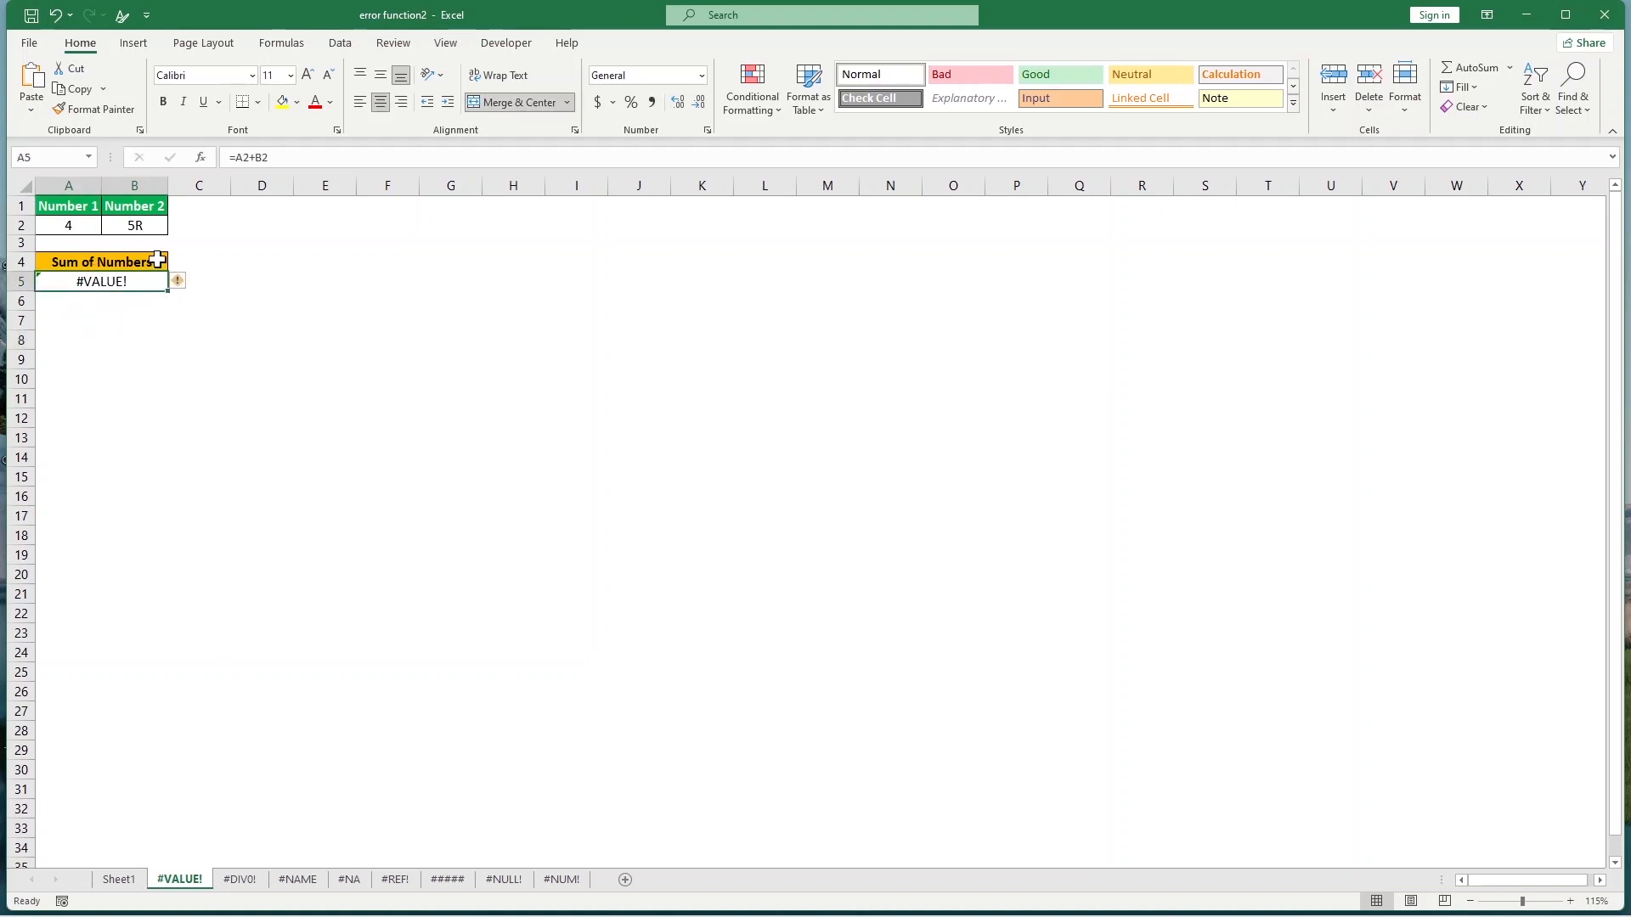
pyautogui.click(81, 229)
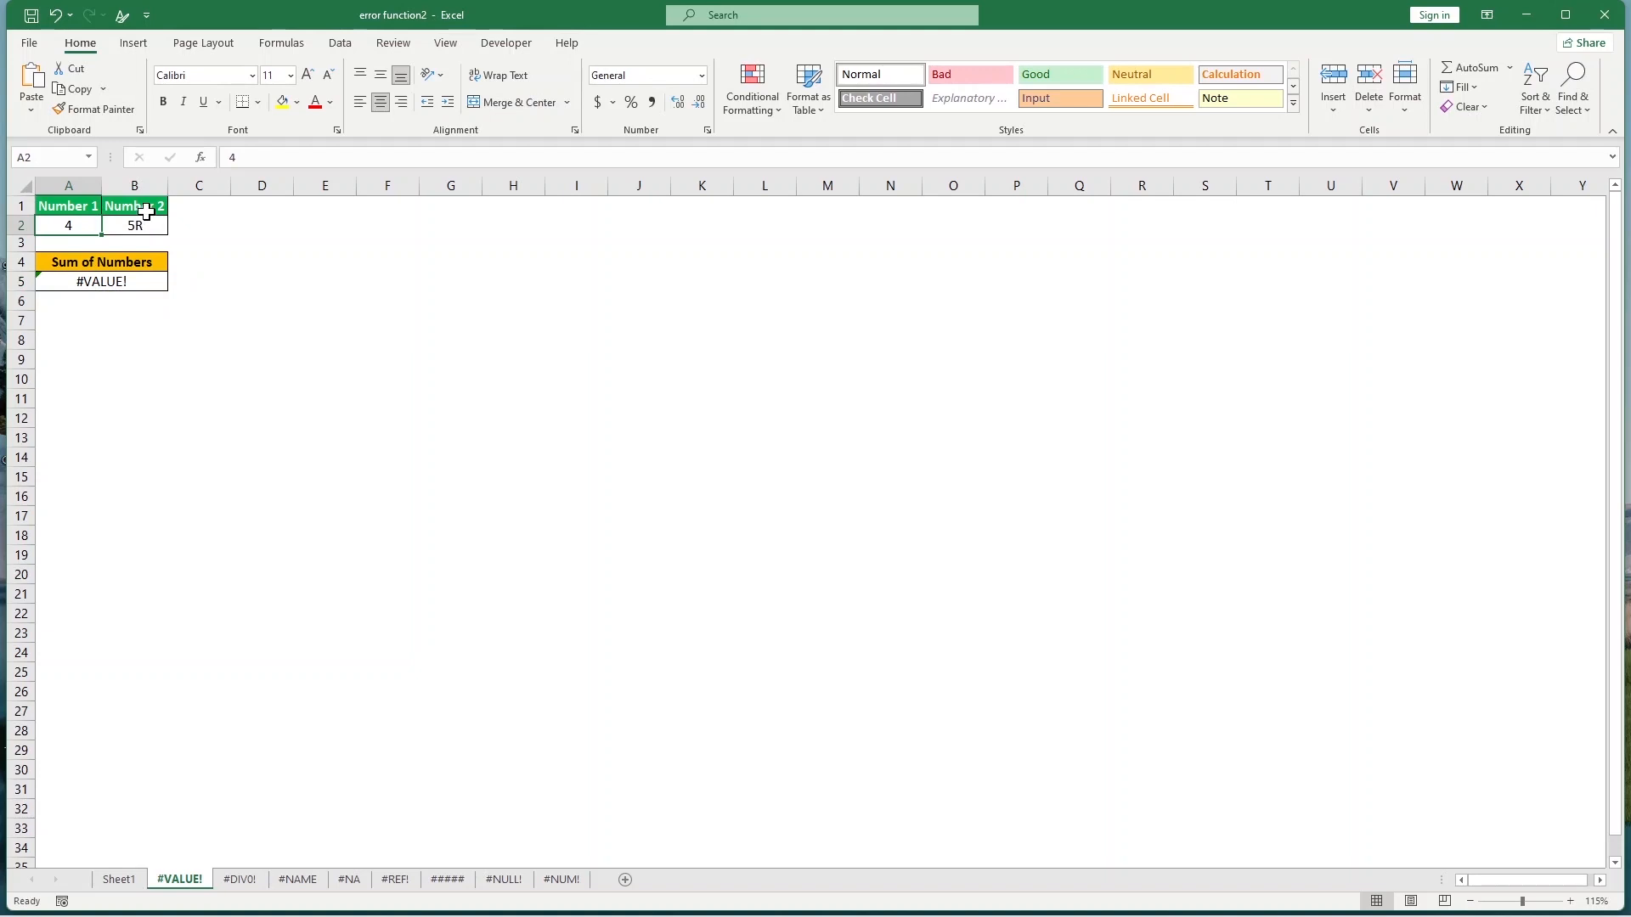
pyautogui.click(140, 226)
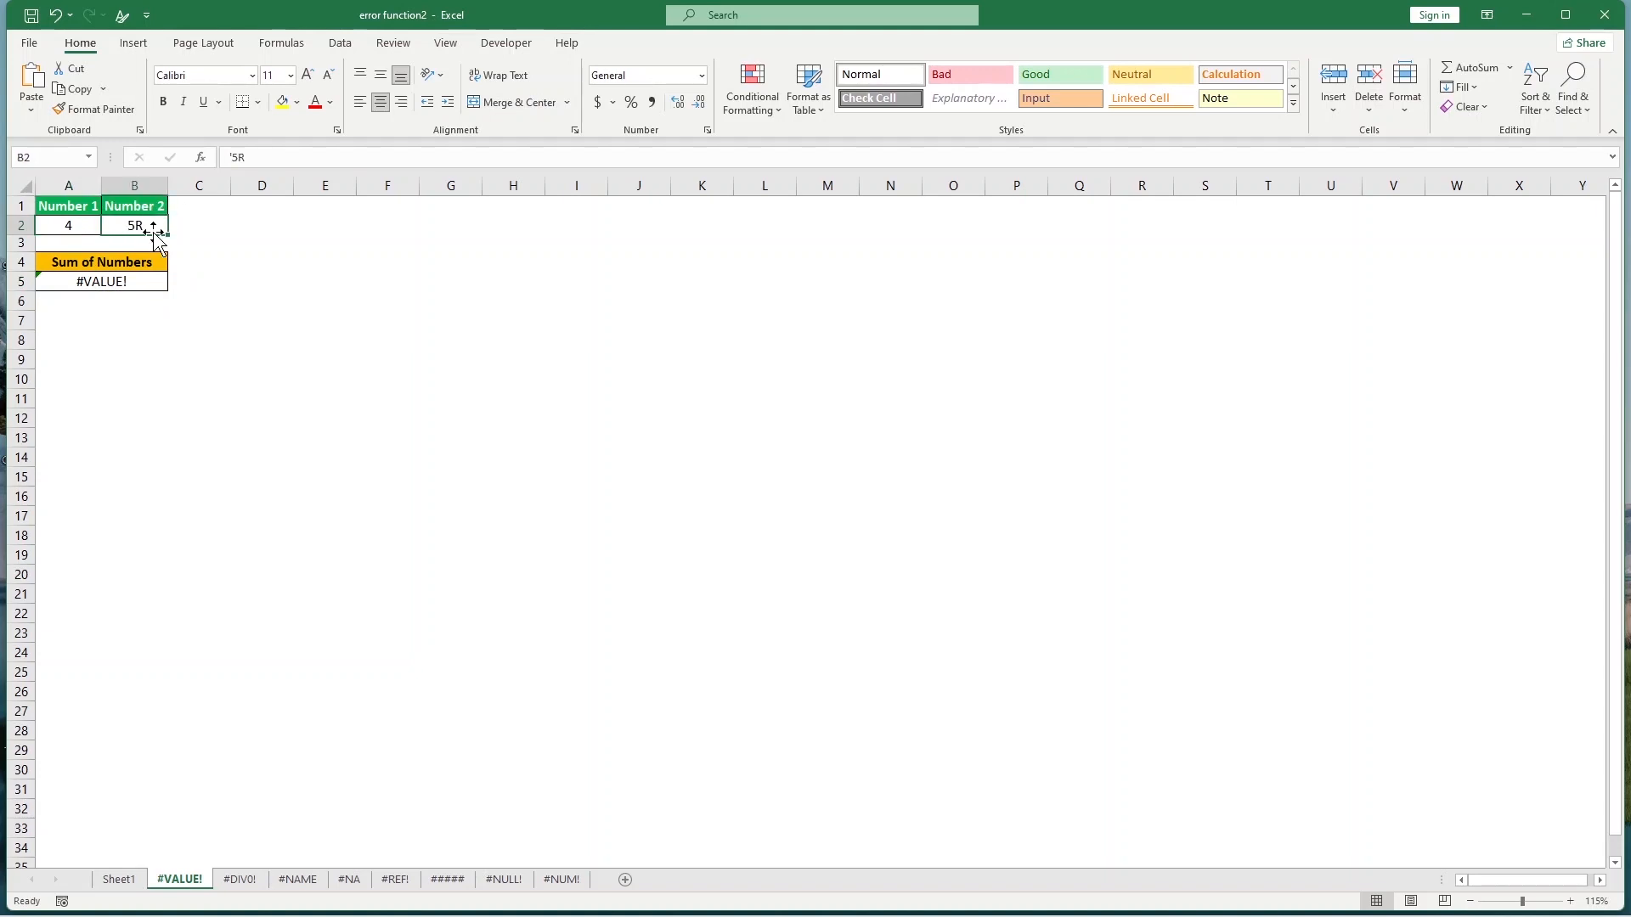
pyautogui.click(200, 282)
pyautogui.click(84, 225)
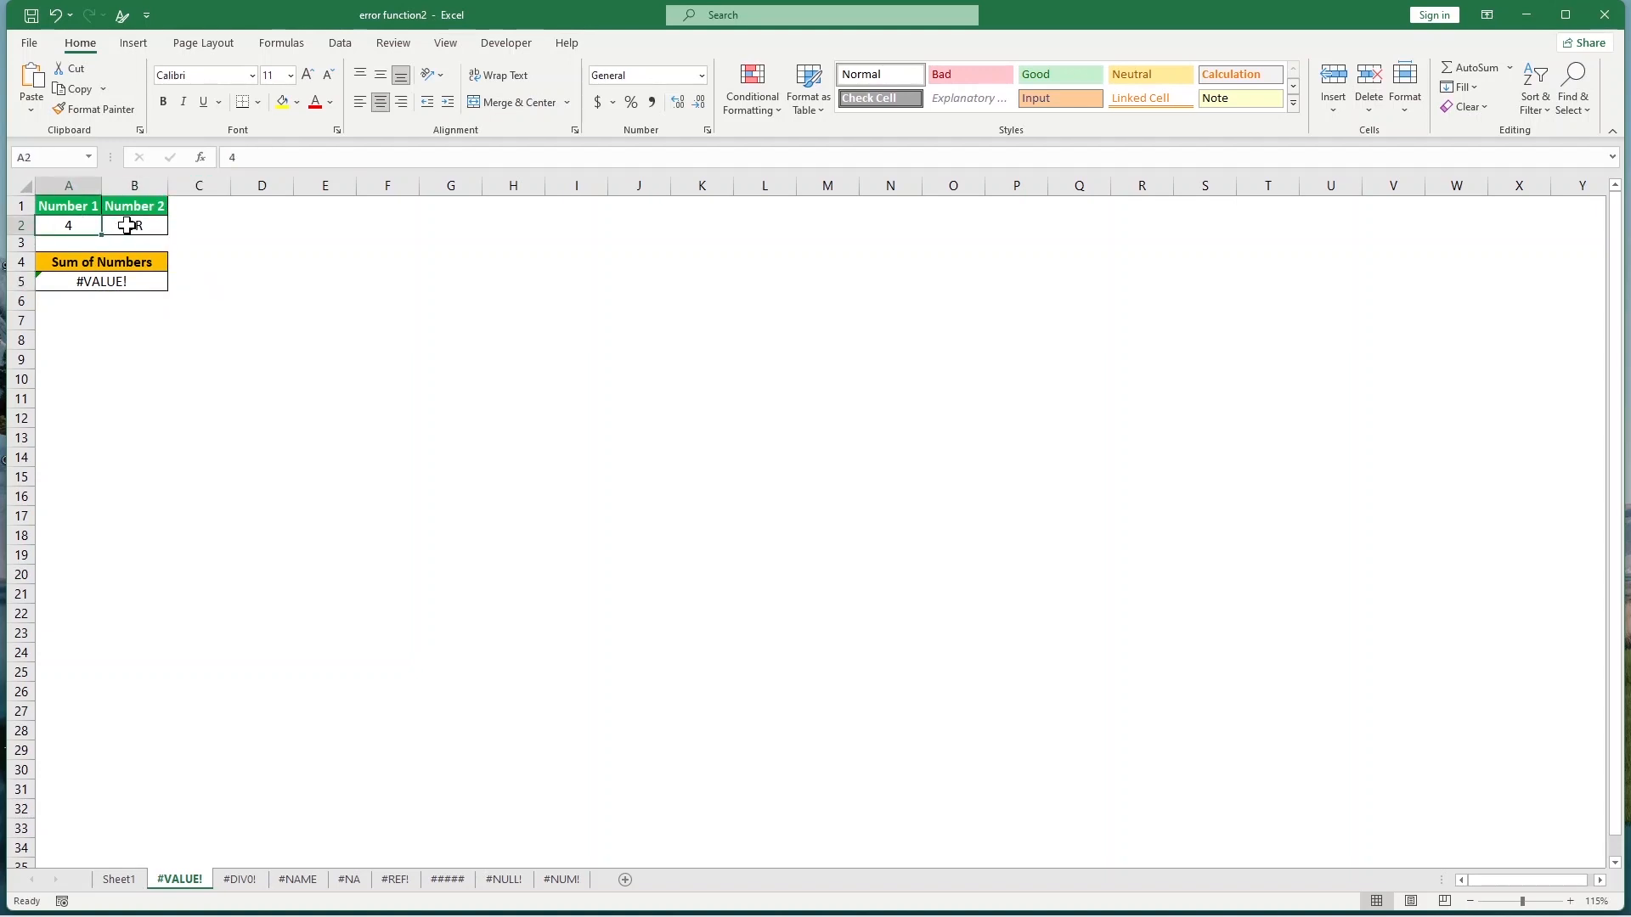
pyautogui.click(117, 281)
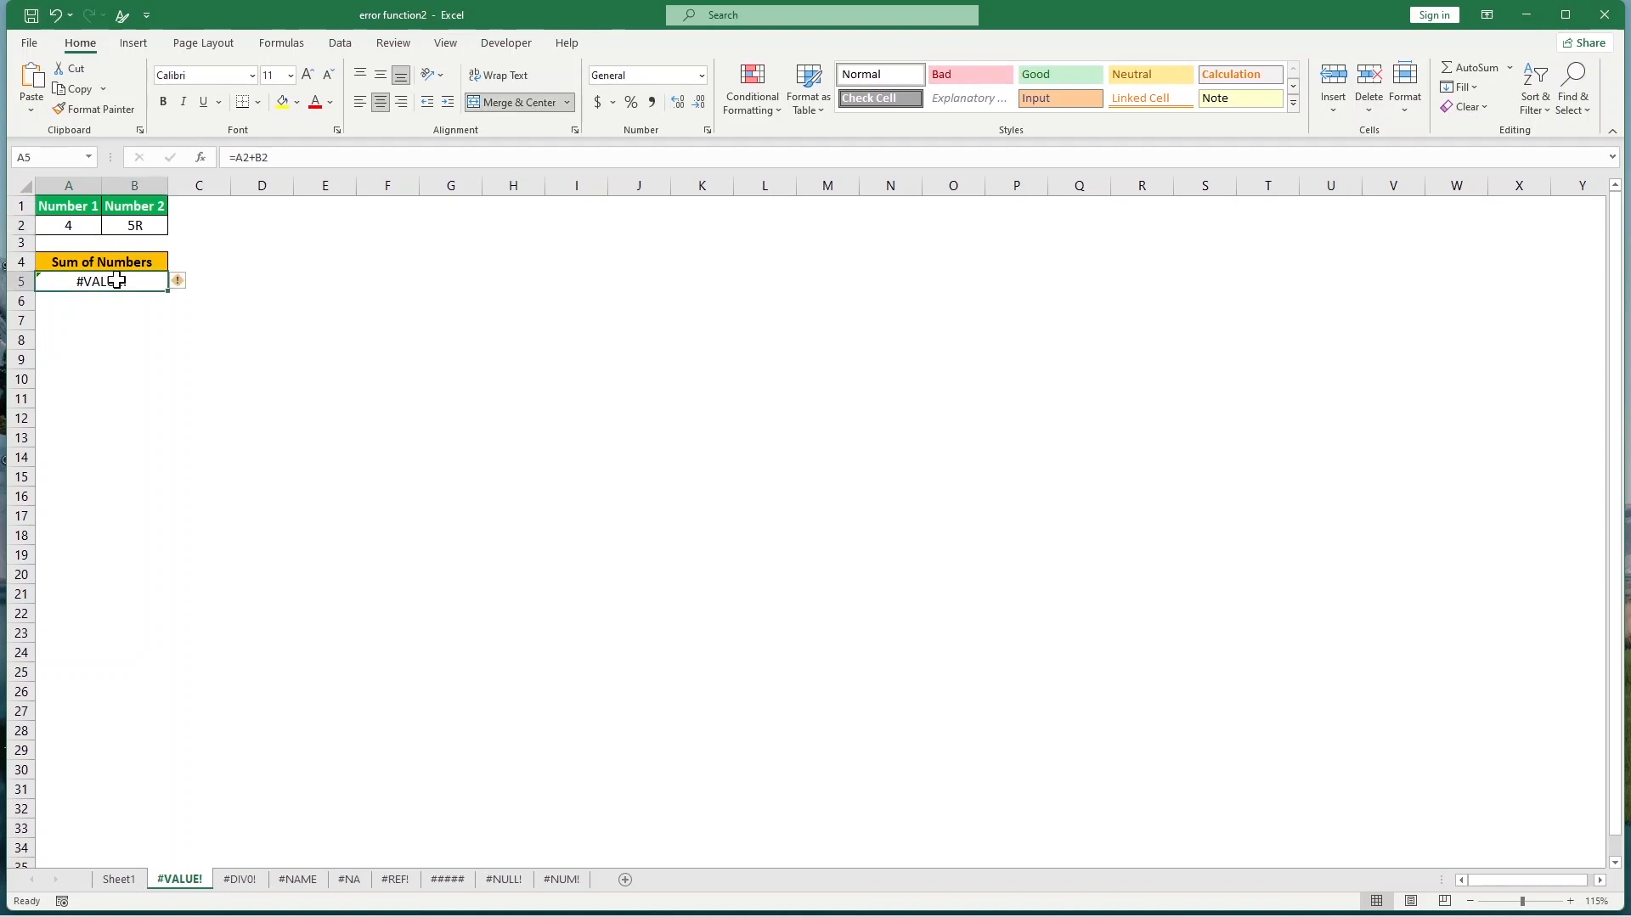
pyautogui.click(239, 157)
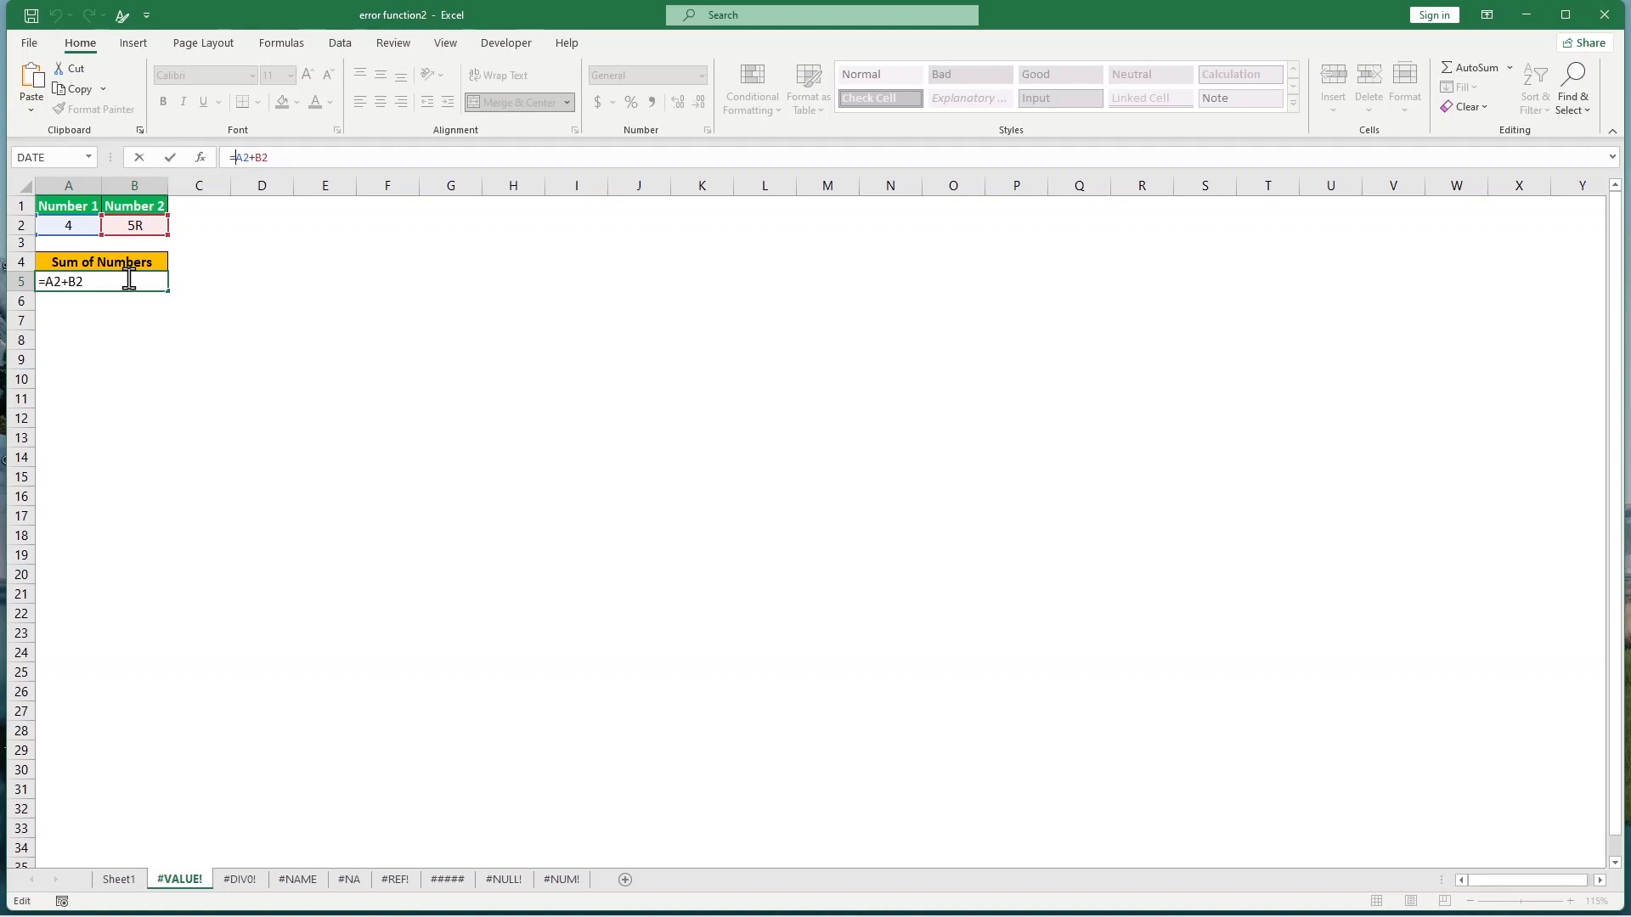
pyautogui.press('Return')
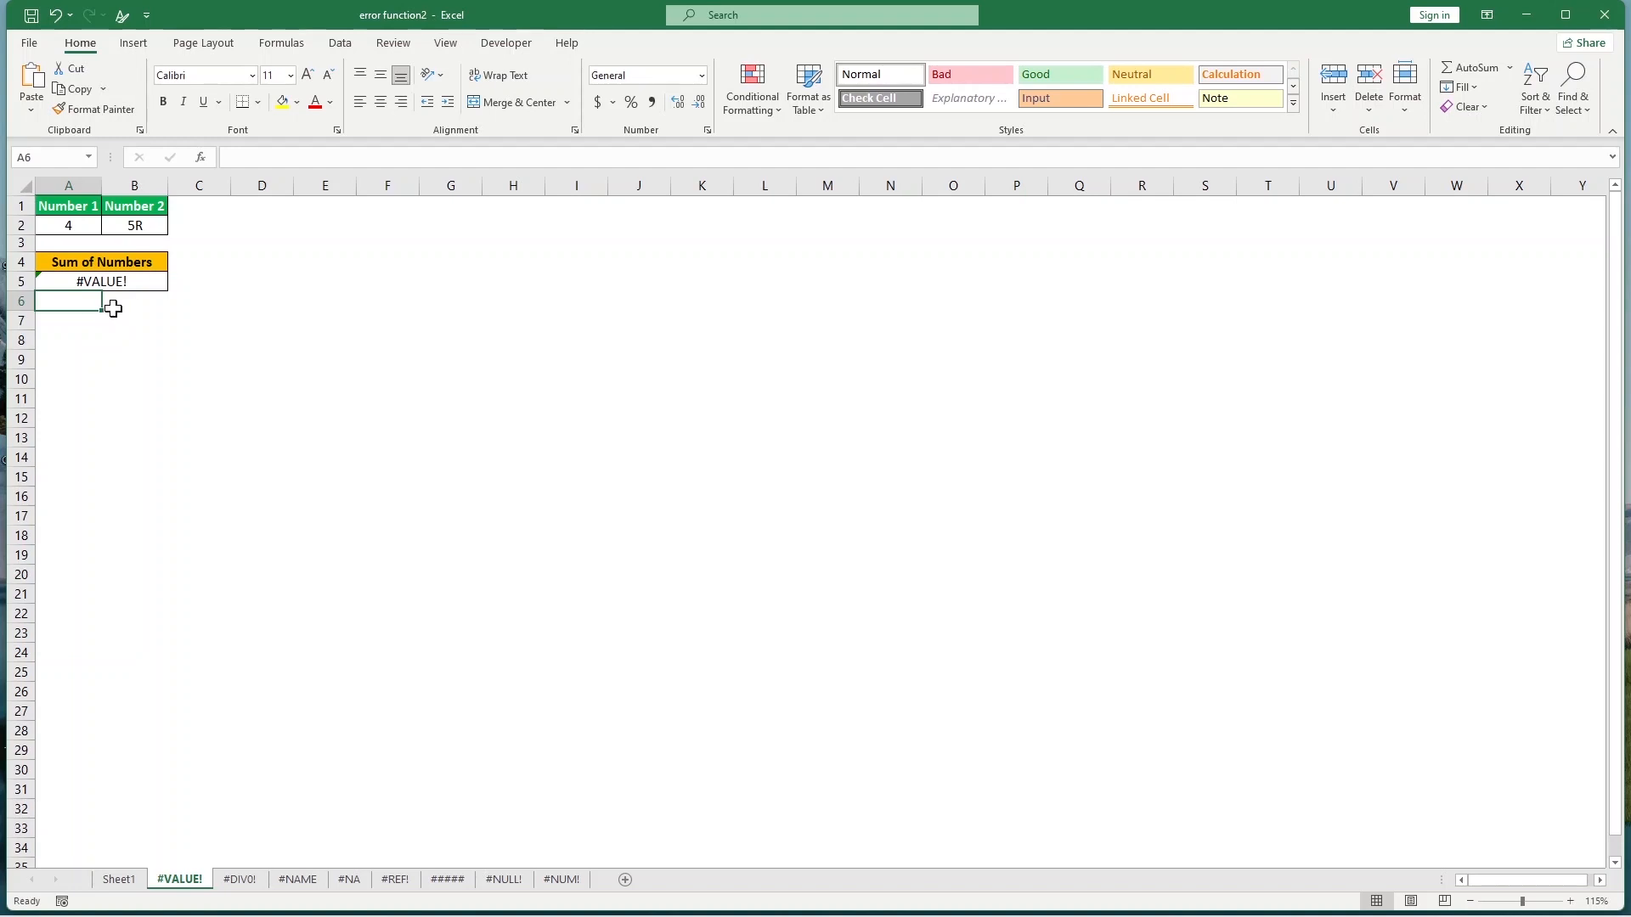
# Step: Correct the Number 2 value in cell B2 to the plain number 5
pyautogui.doubleClick(142, 228)
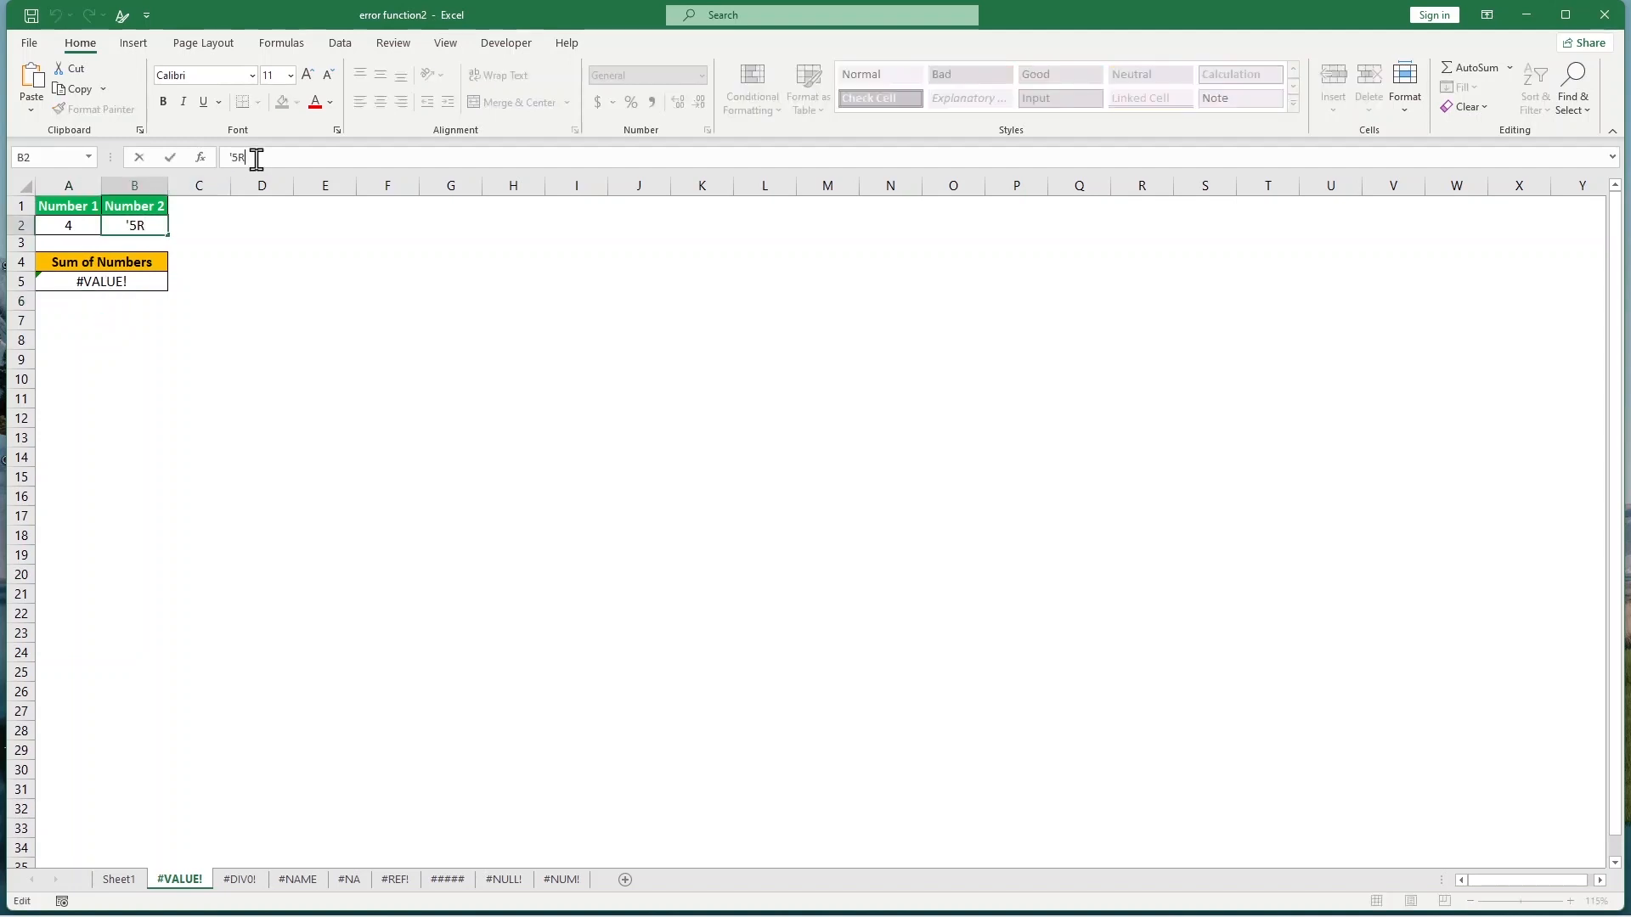
pyautogui.press('BackSpace')
pyautogui.press('BackSpace')
pyautogui.write('5')
pyautogui.press('Return')
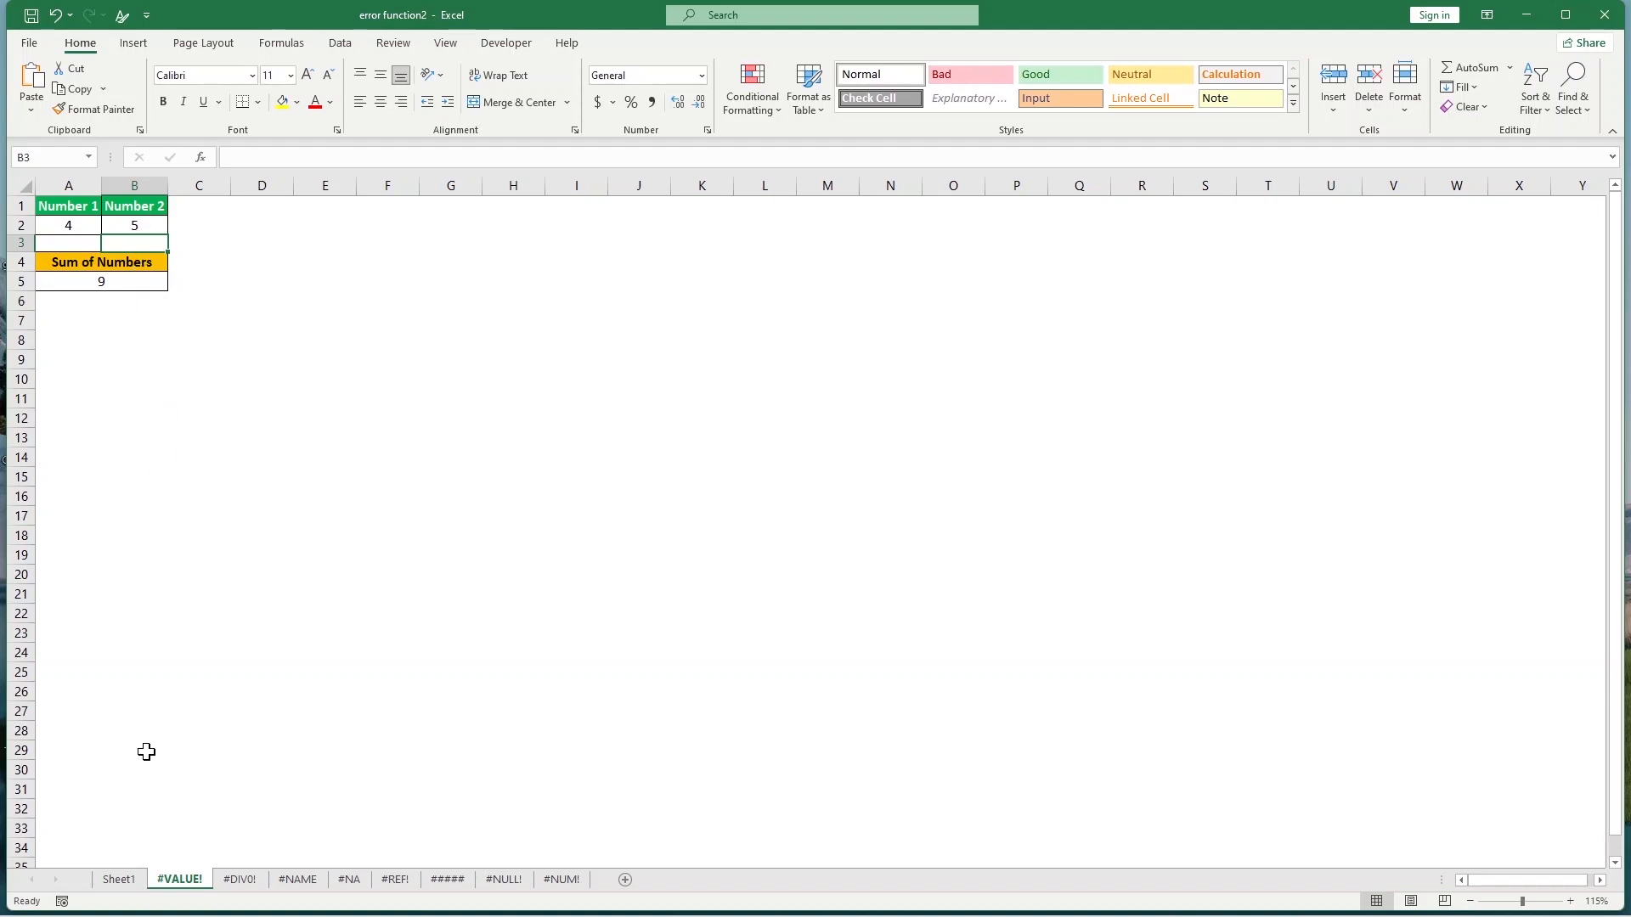
# Step: On the #DIV0! sheet, examine the Number 1 and Number 2 values and the division formula in B5
pyautogui.click(239, 880)
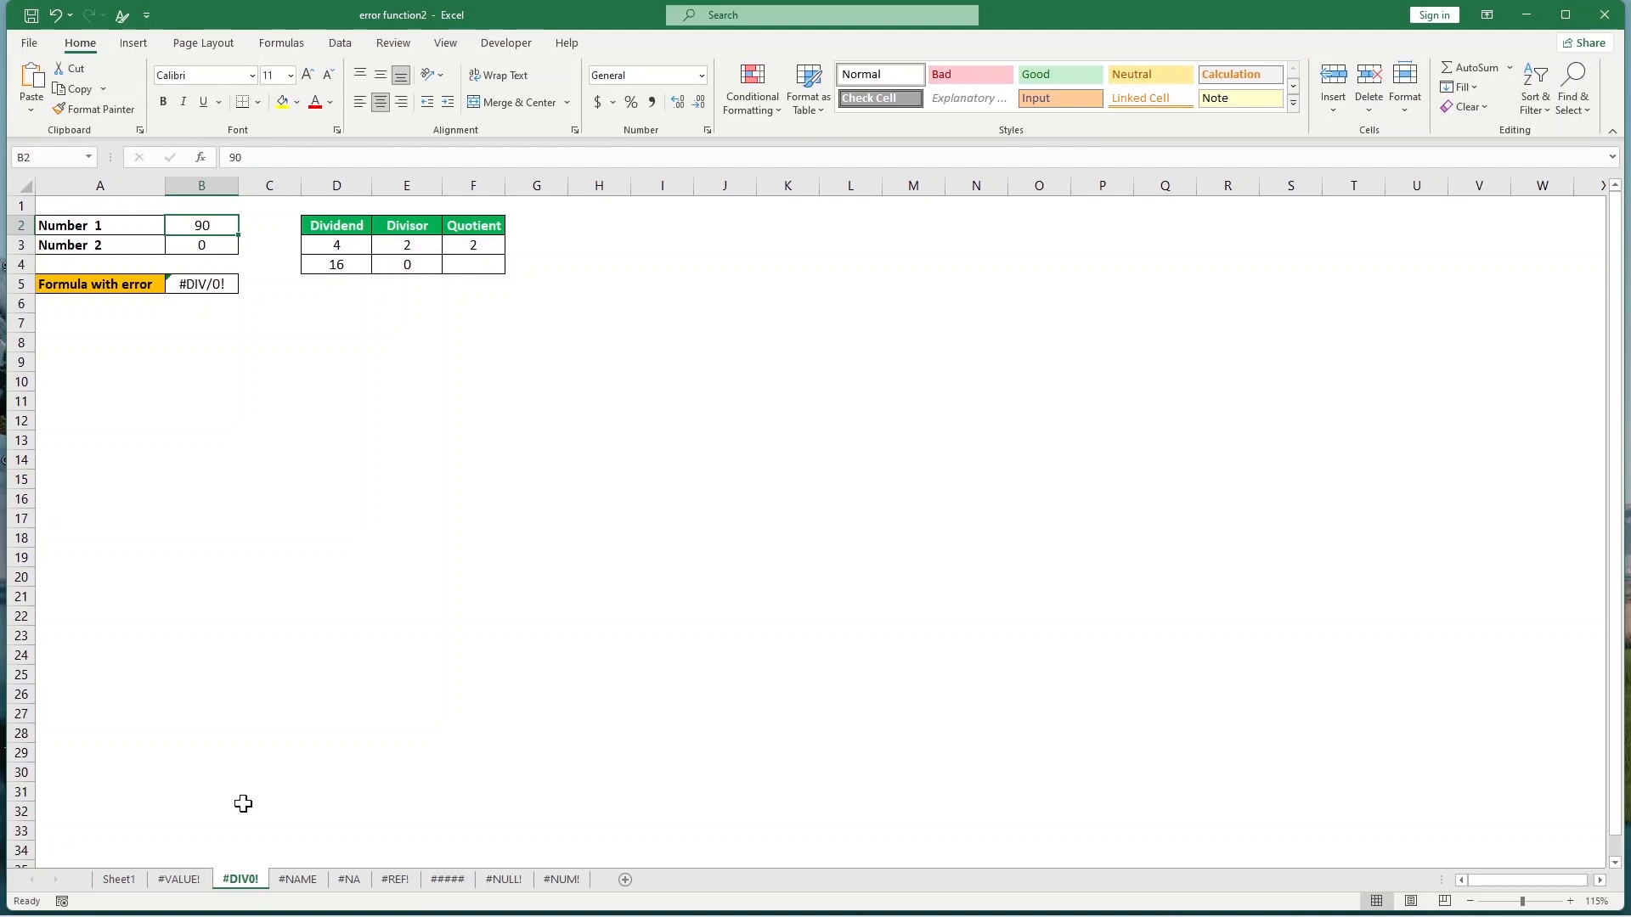
pyautogui.click(136, 225)
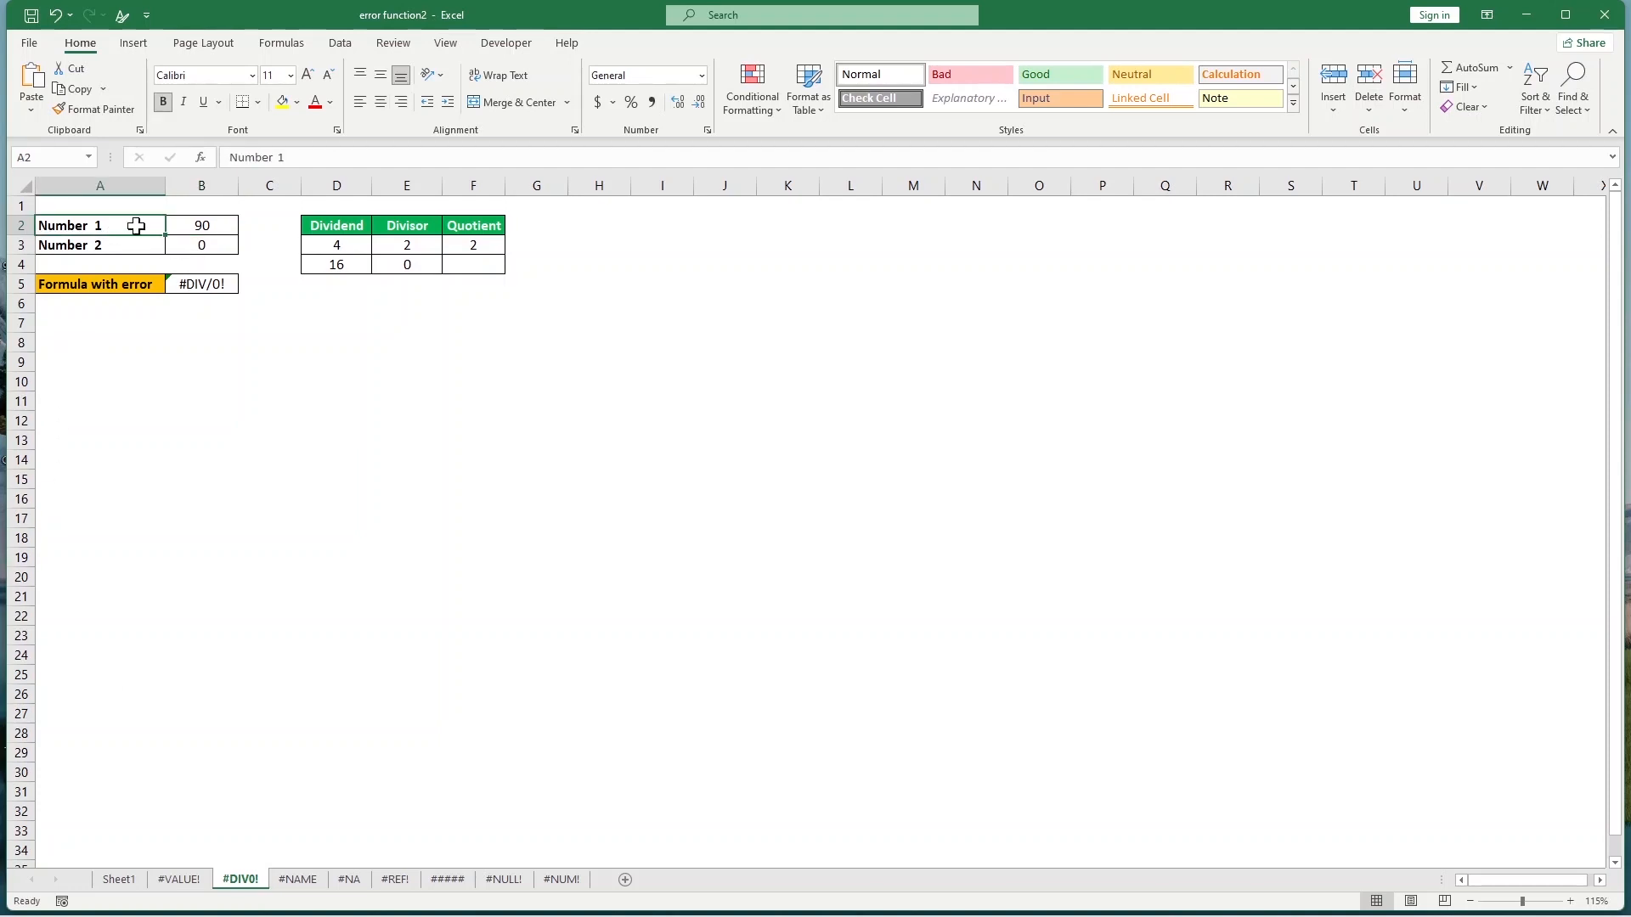
pyautogui.click(202, 224)
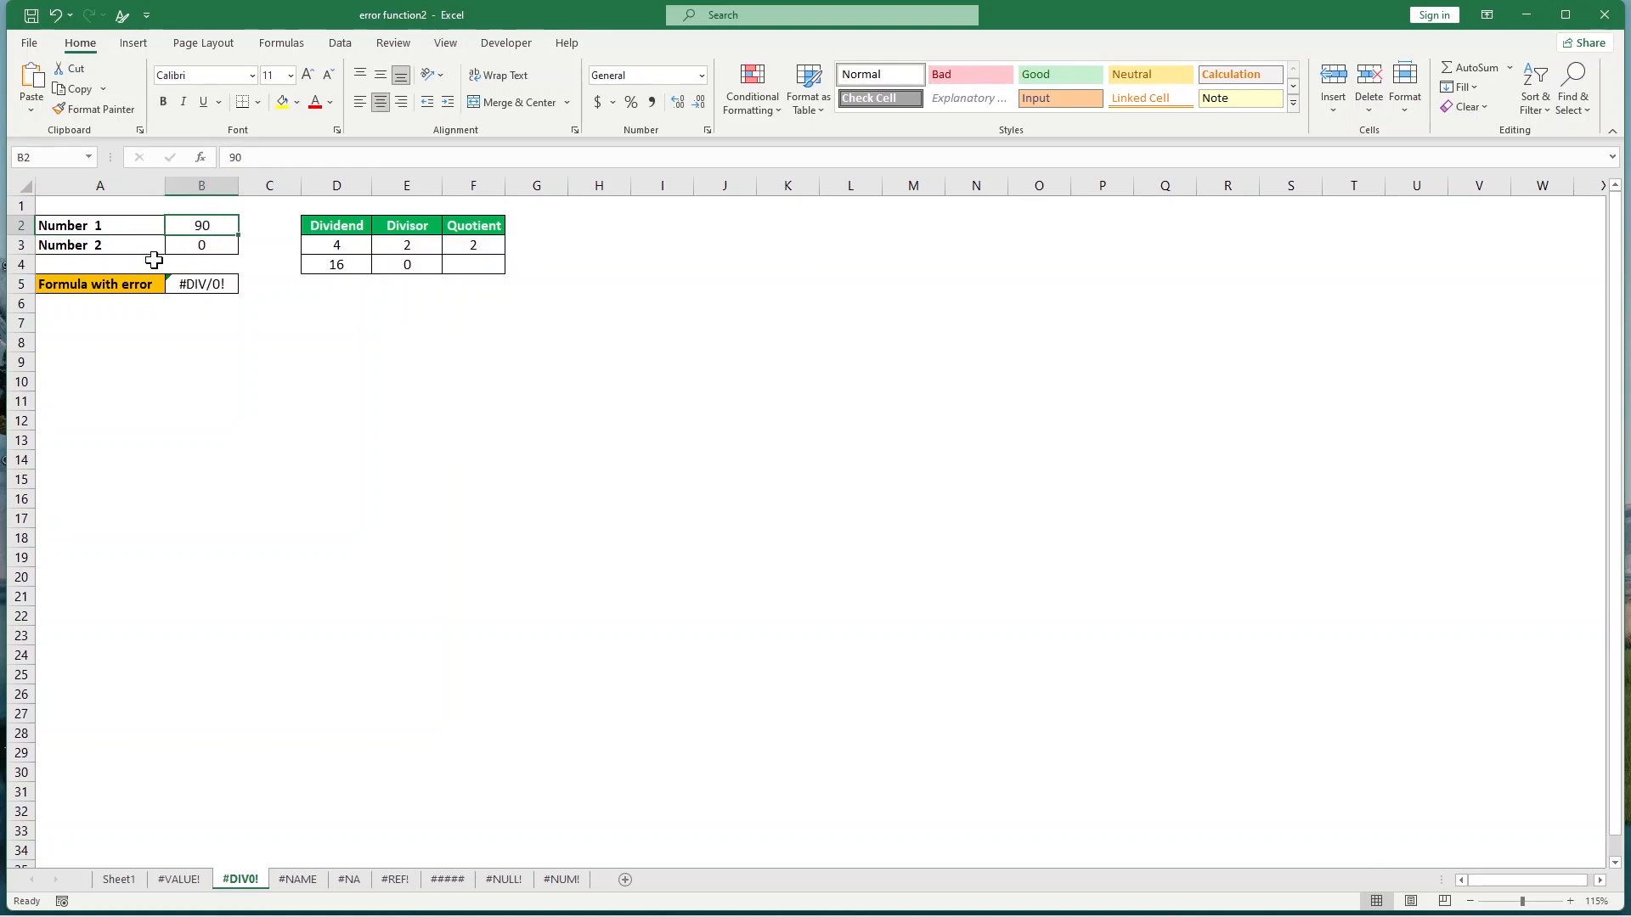
pyautogui.click(217, 247)
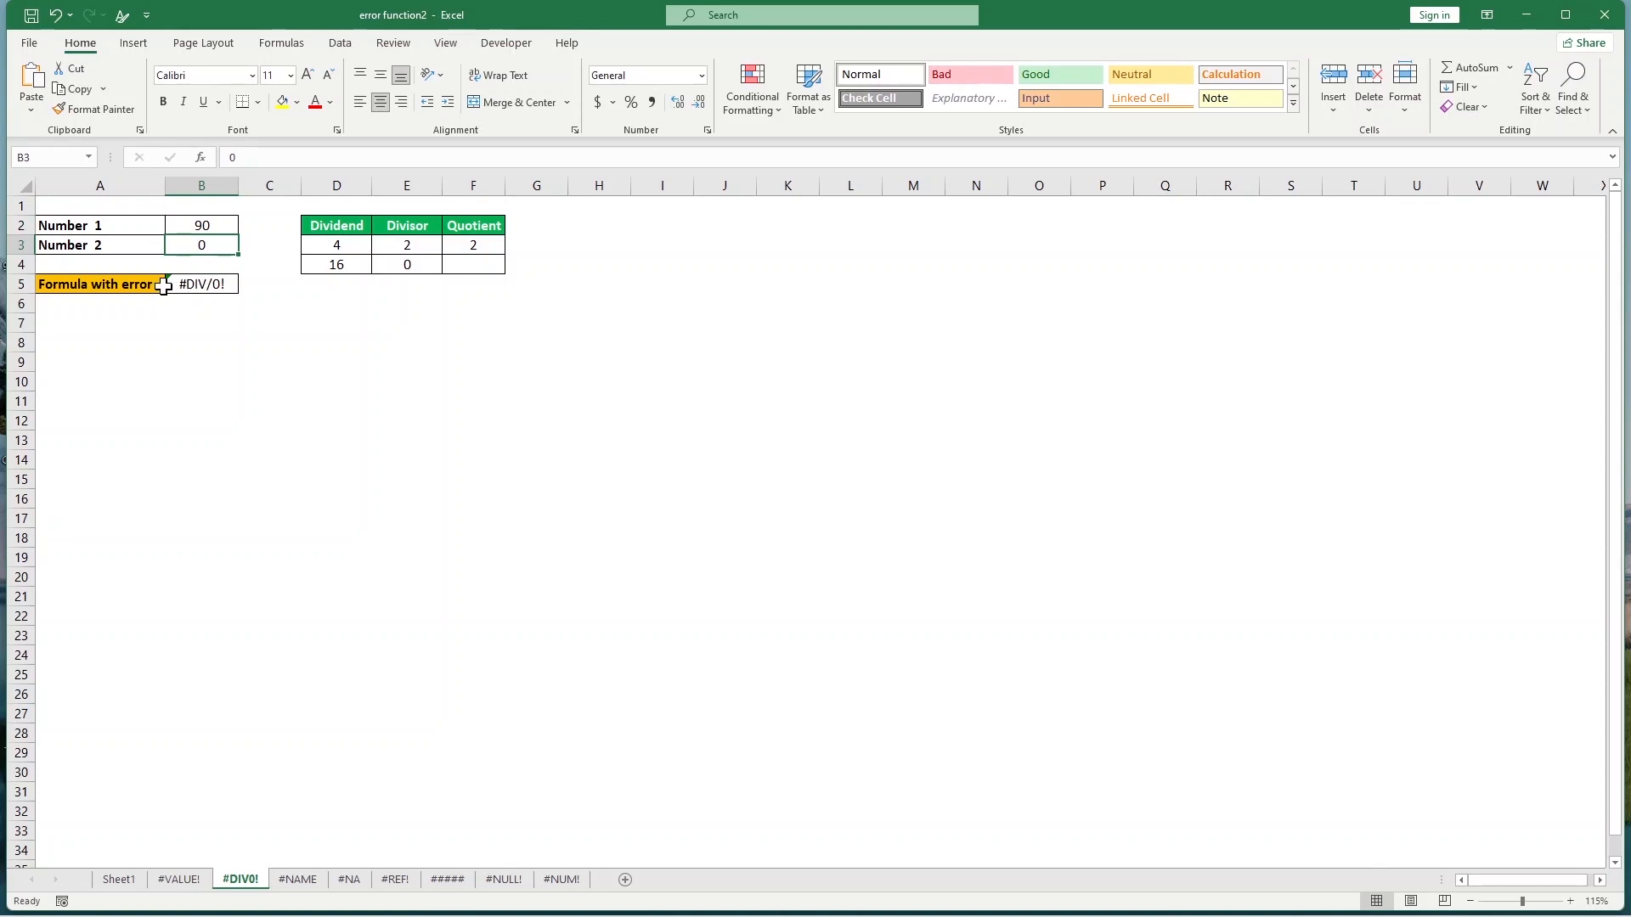
pyautogui.click(192, 285)
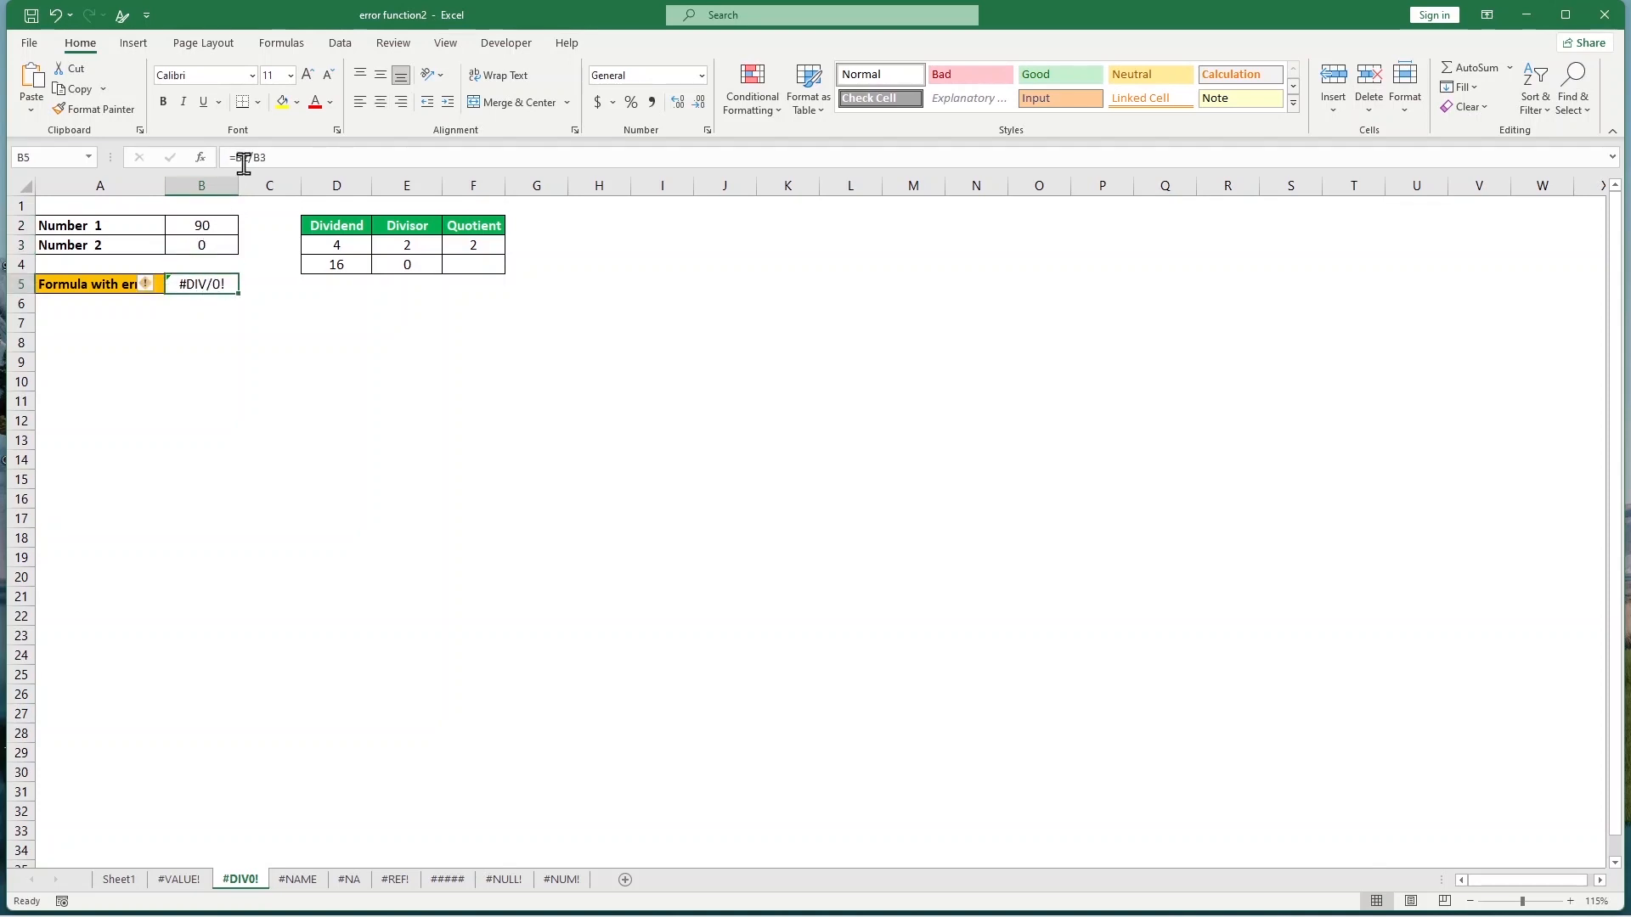
pyautogui.click(212, 248)
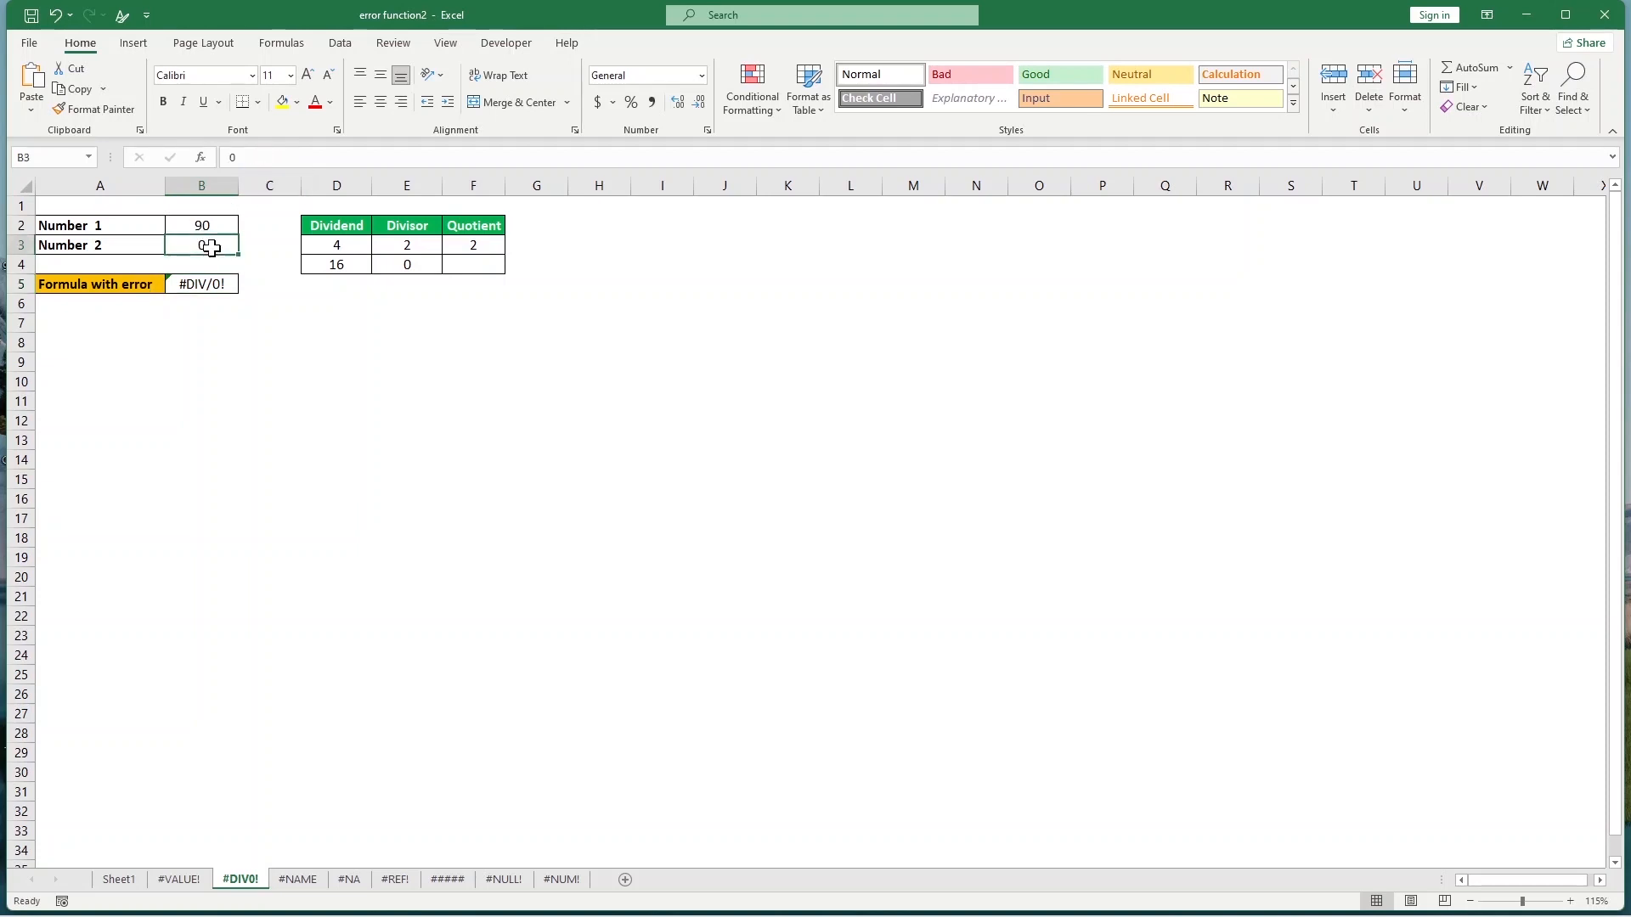
pyautogui.click(214, 288)
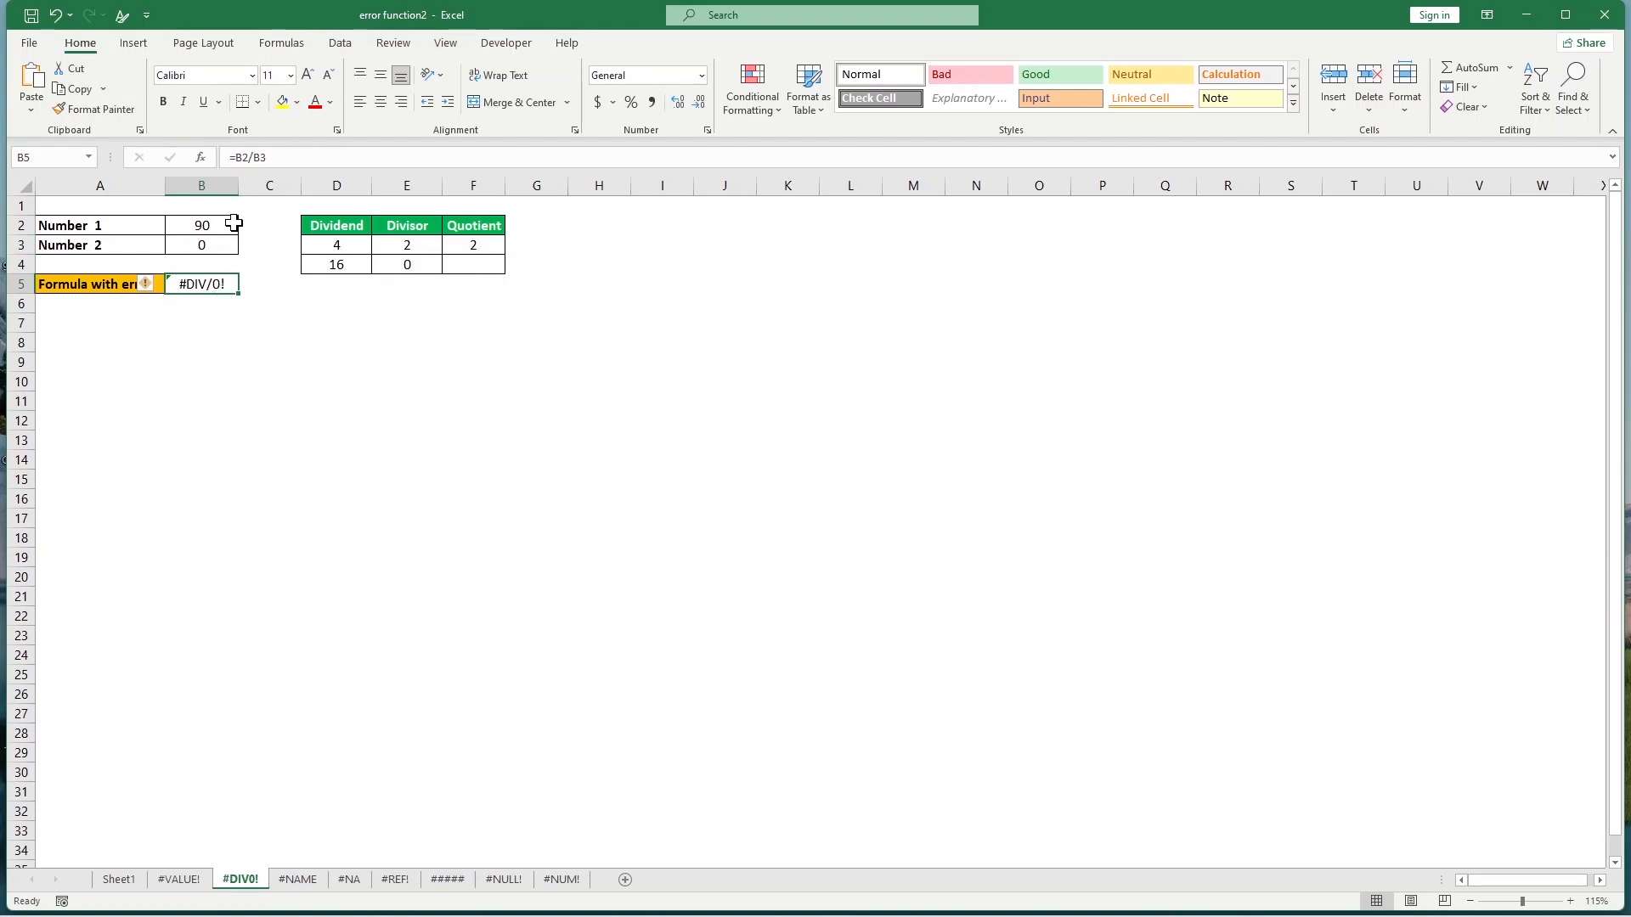
# Step: Set the Number 2 divisor in cell B3 to 3
pyautogui.click(215, 246)
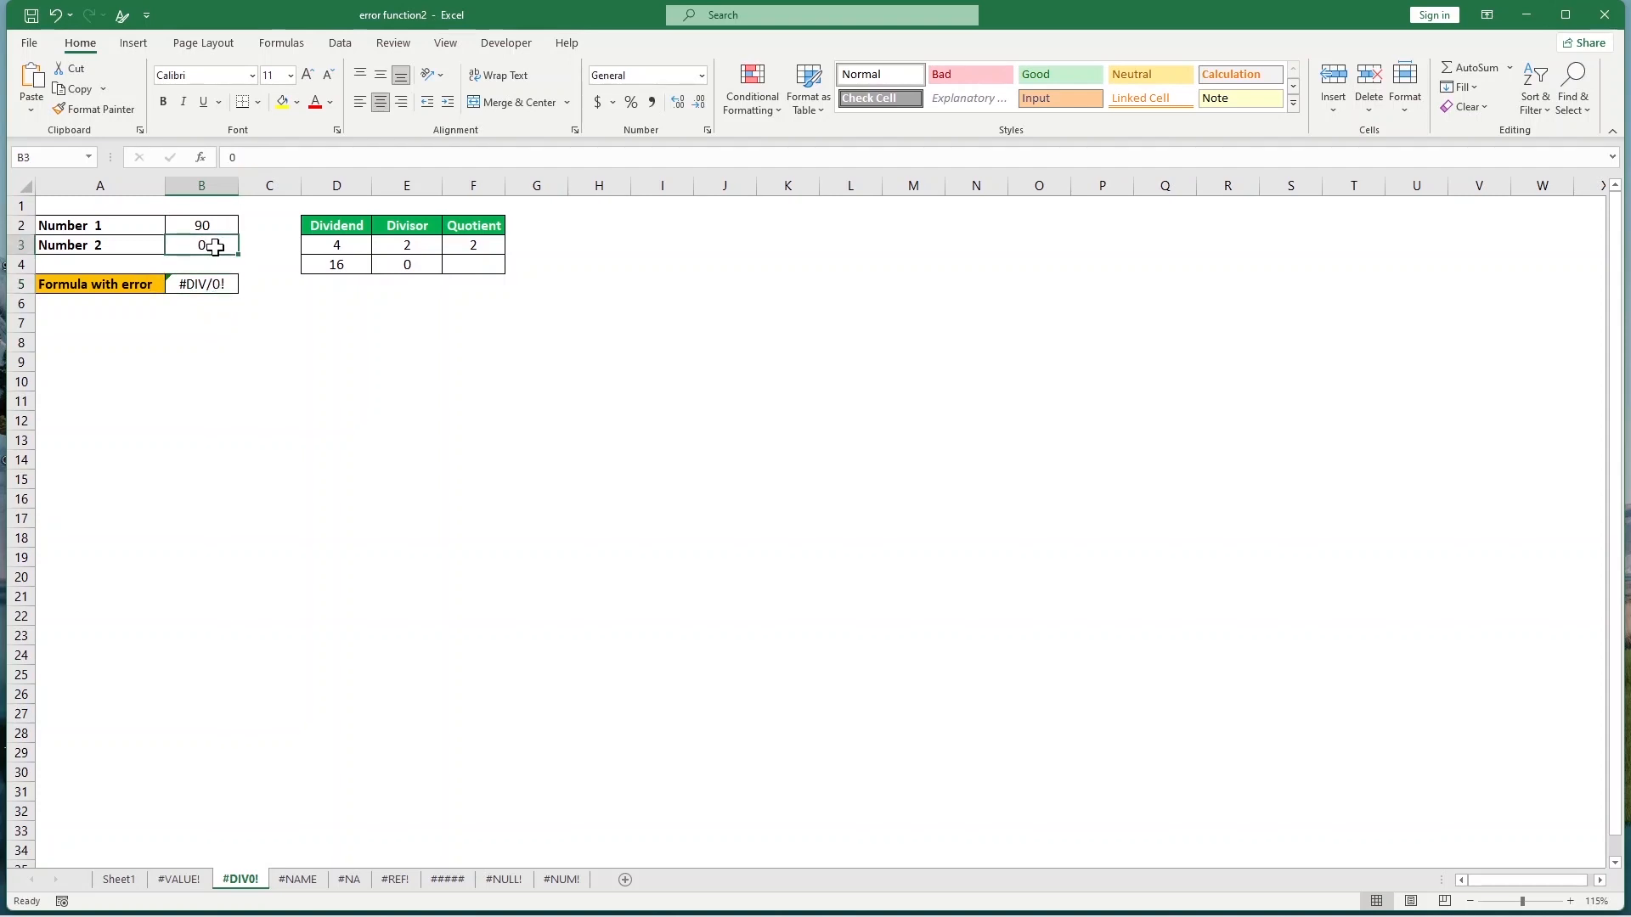
pyautogui.press('BackSpace')
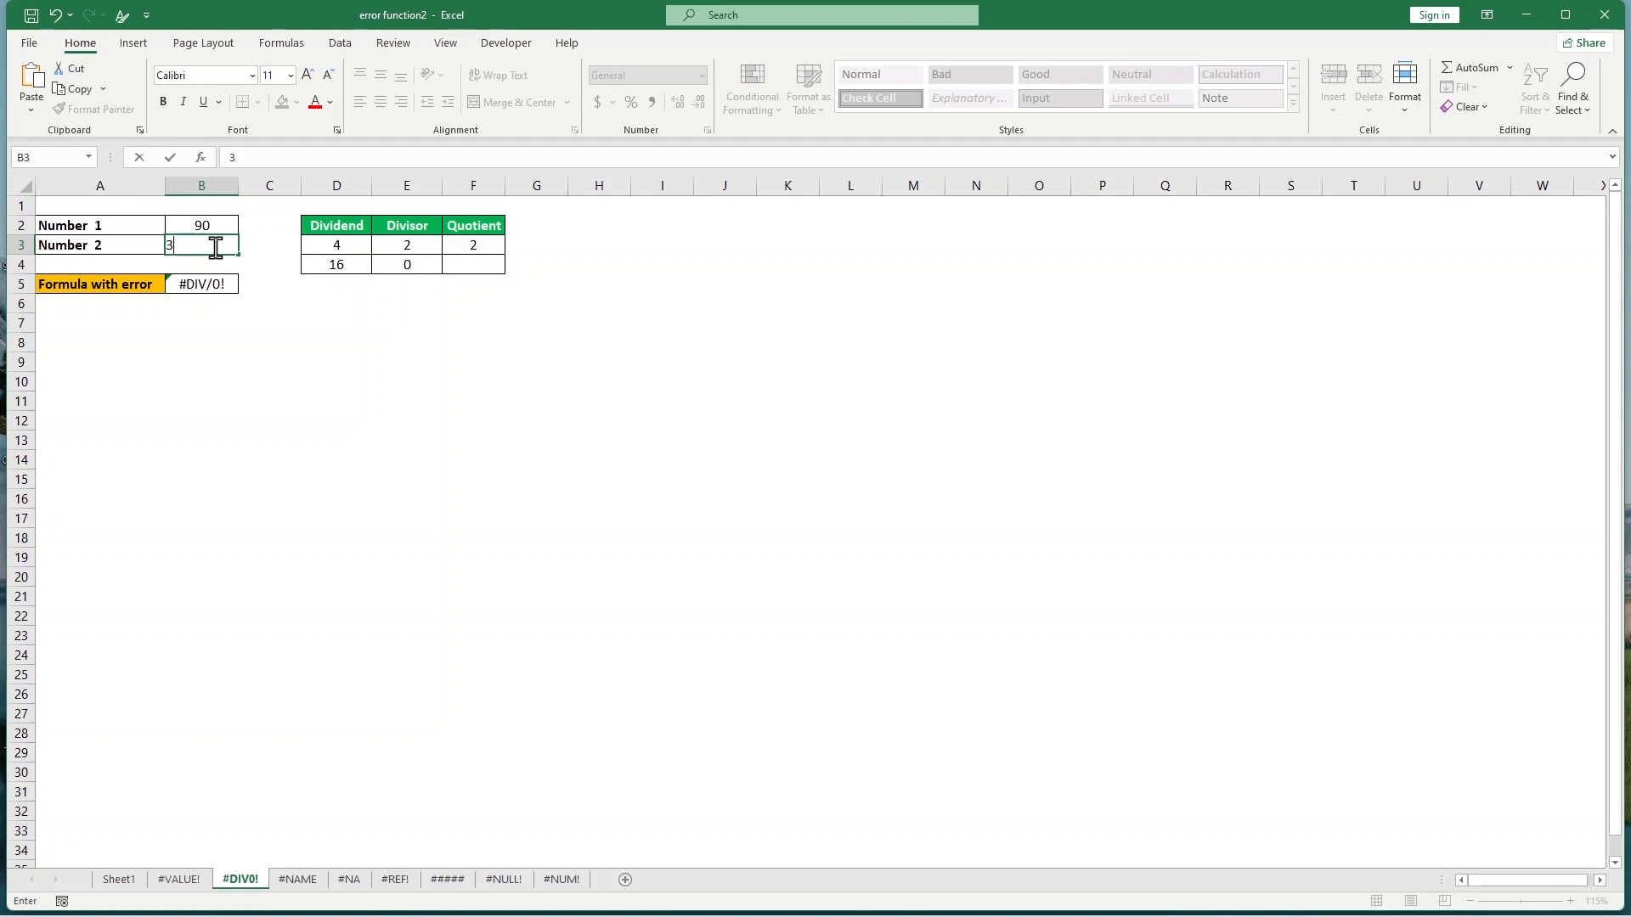
pyautogui.press('Return')
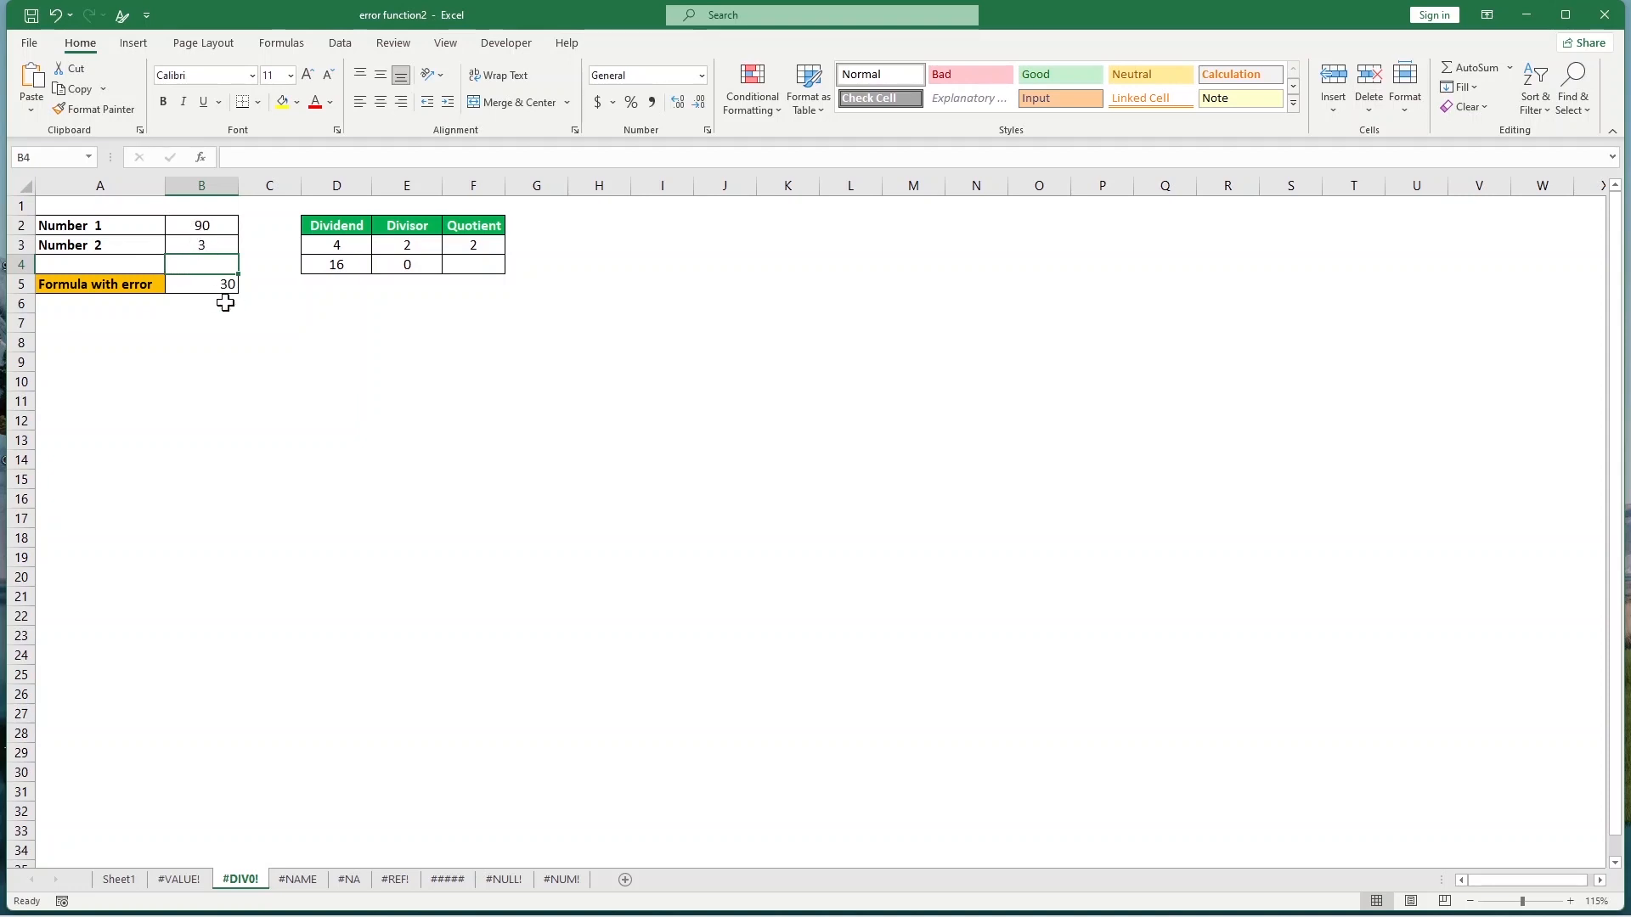
# Step: Clear the Number 2 divisor in cell B3, leaving the cell blank
pyautogui.click(205, 243)
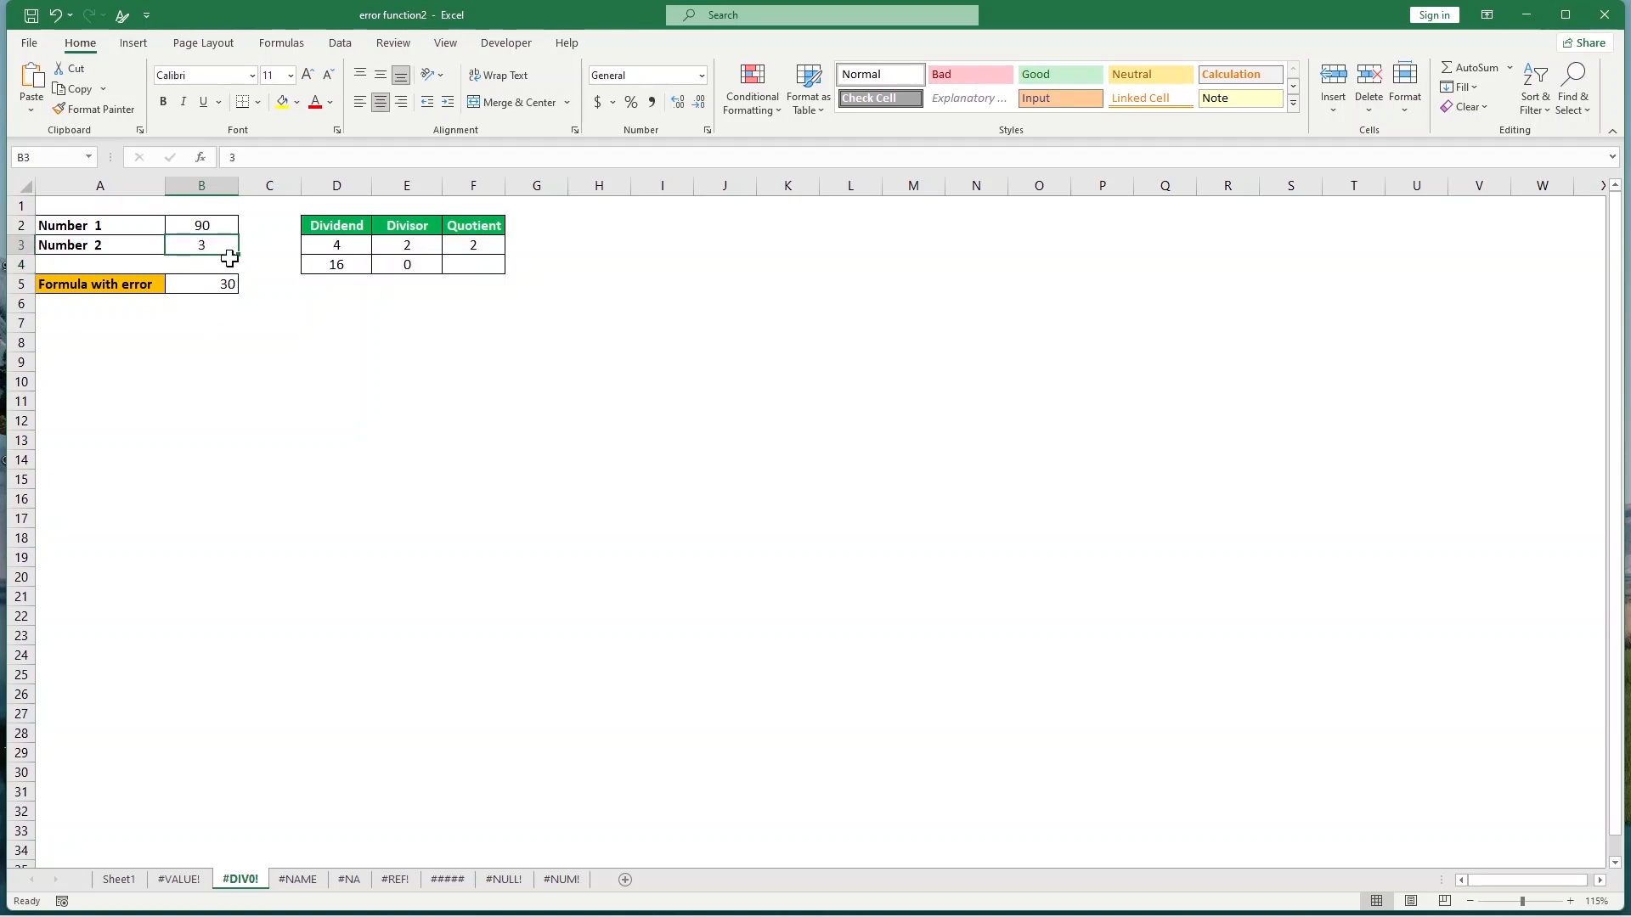
pyautogui.press('Delete')
pyautogui.click(225, 324)
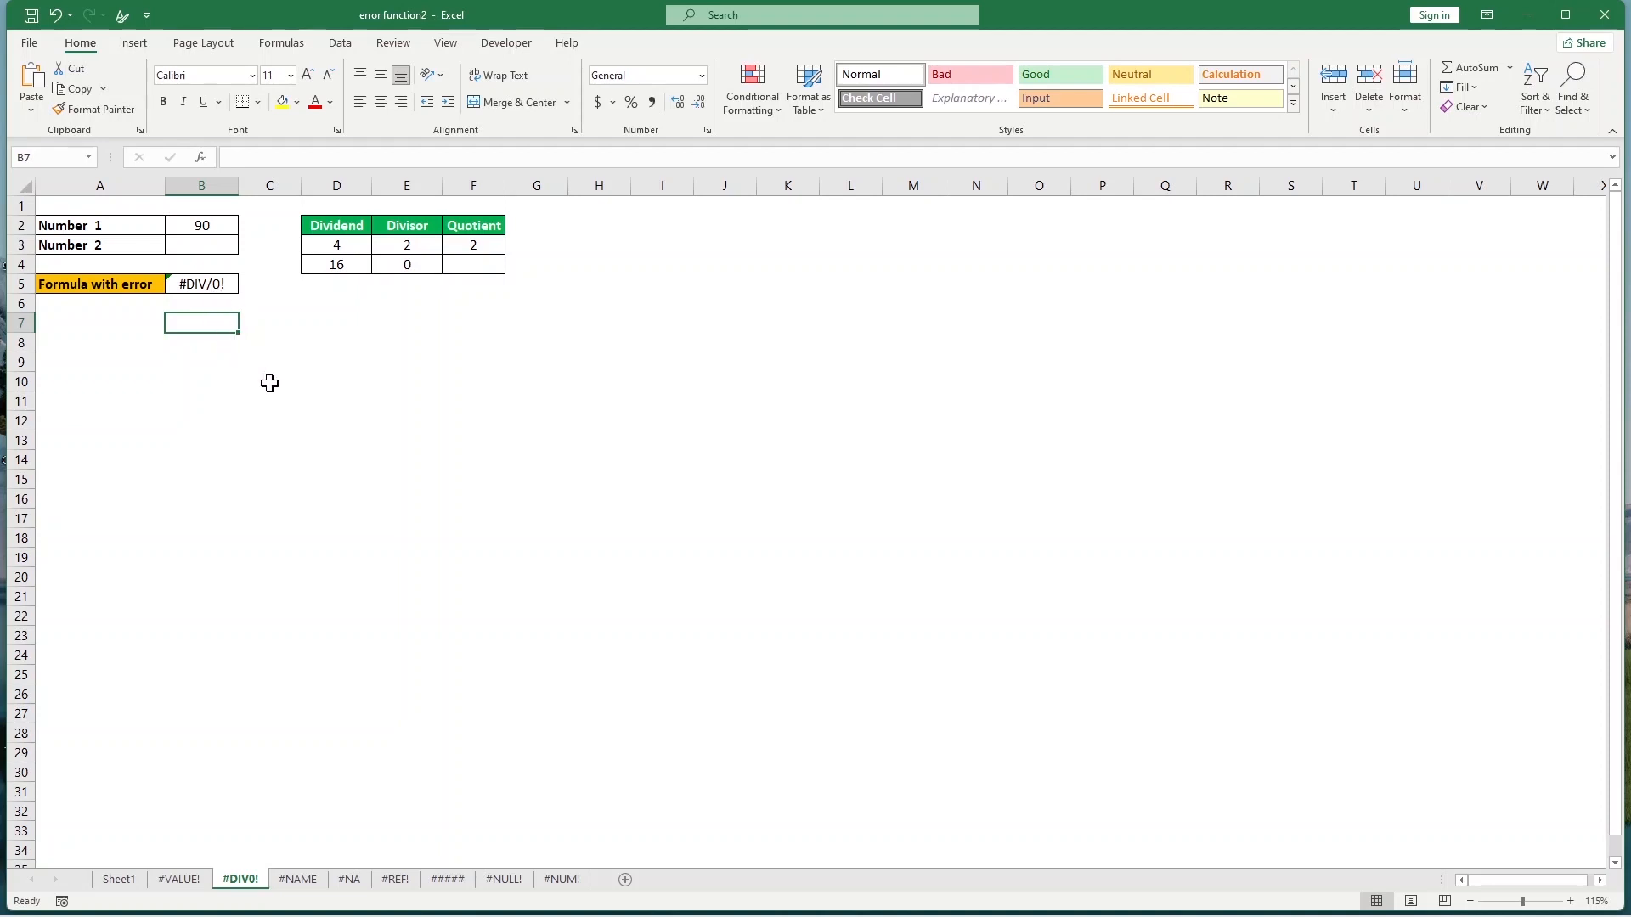
pyautogui.click(334, 401)
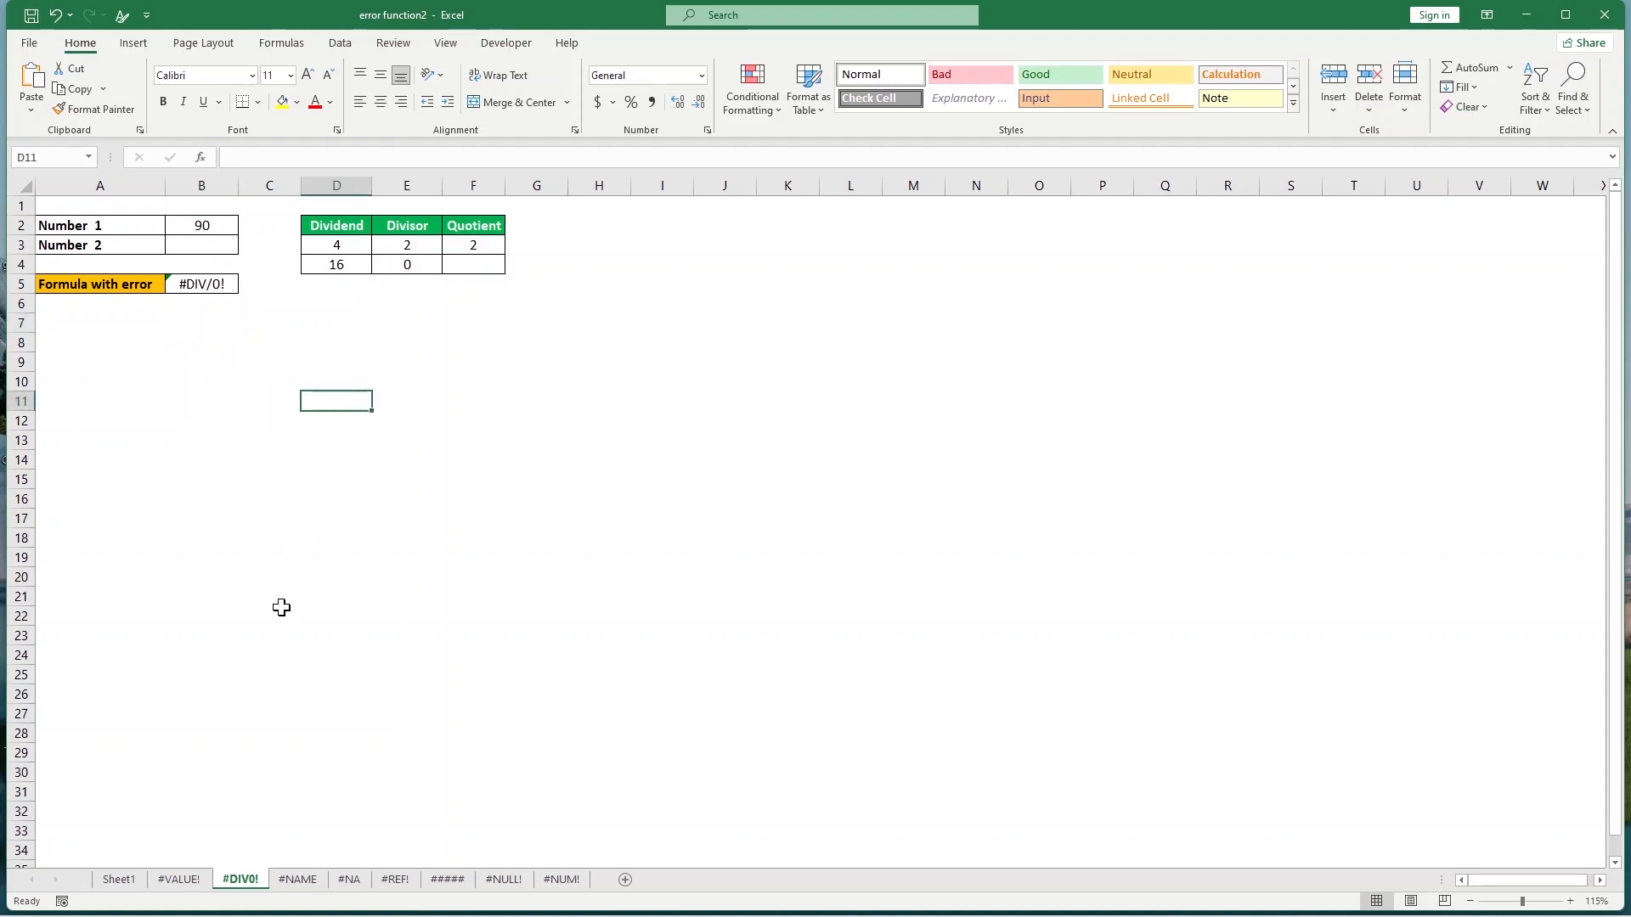
# Step: On the #NAME sheet, replace the misspelled function in the Marks cell E3 with =lookup
pyautogui.click(299, 881)
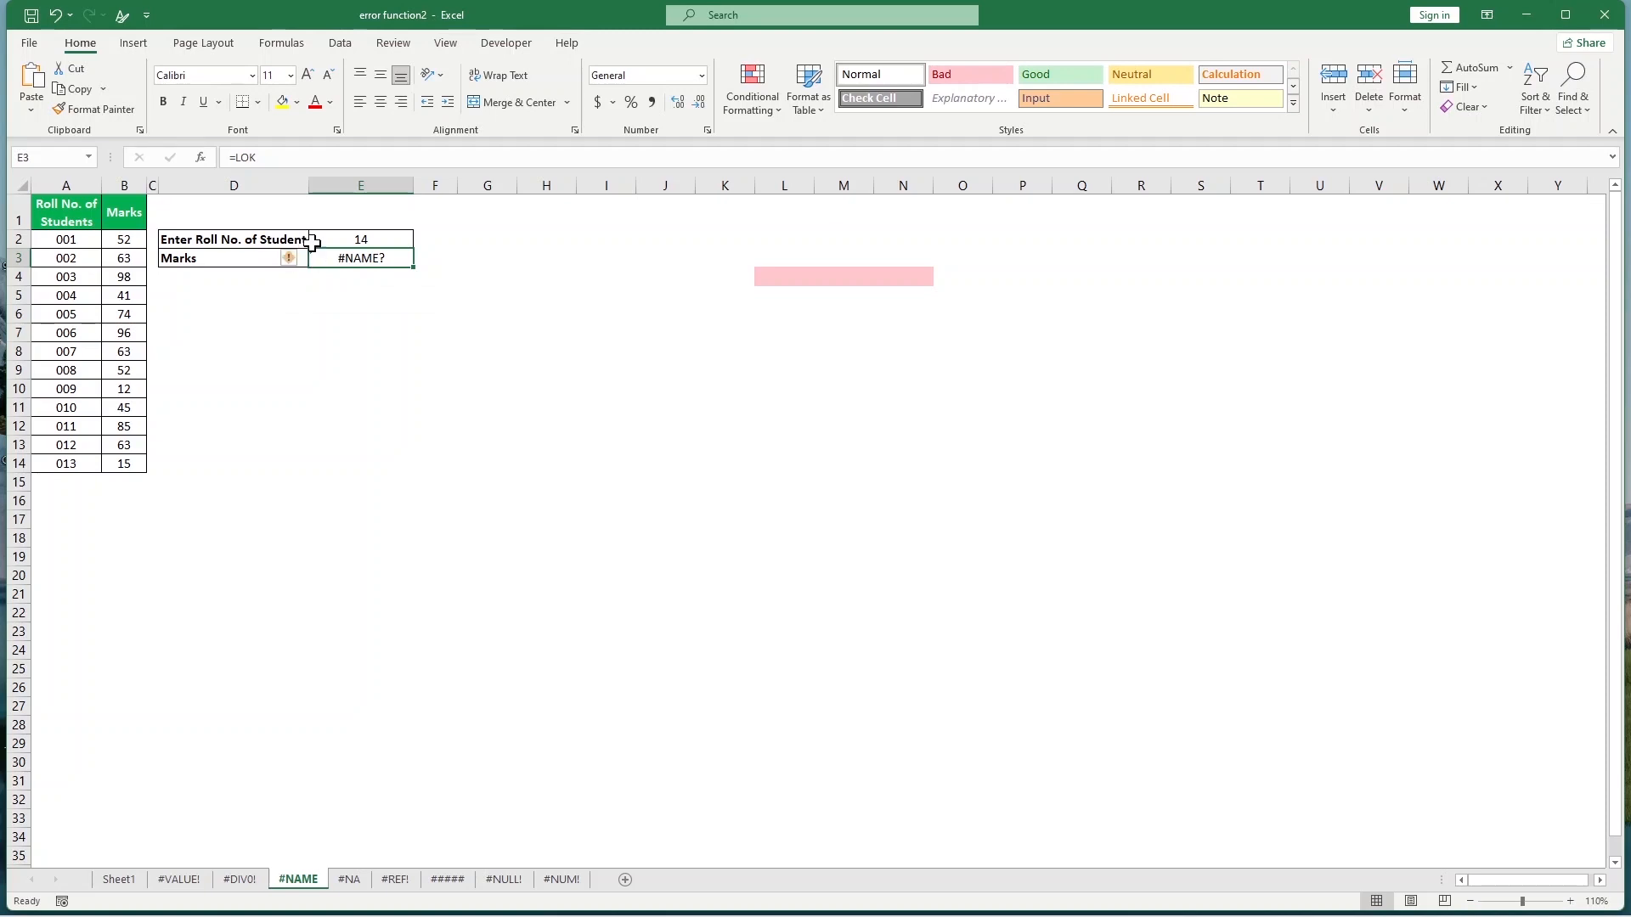
pyautogui.click(360, 244)
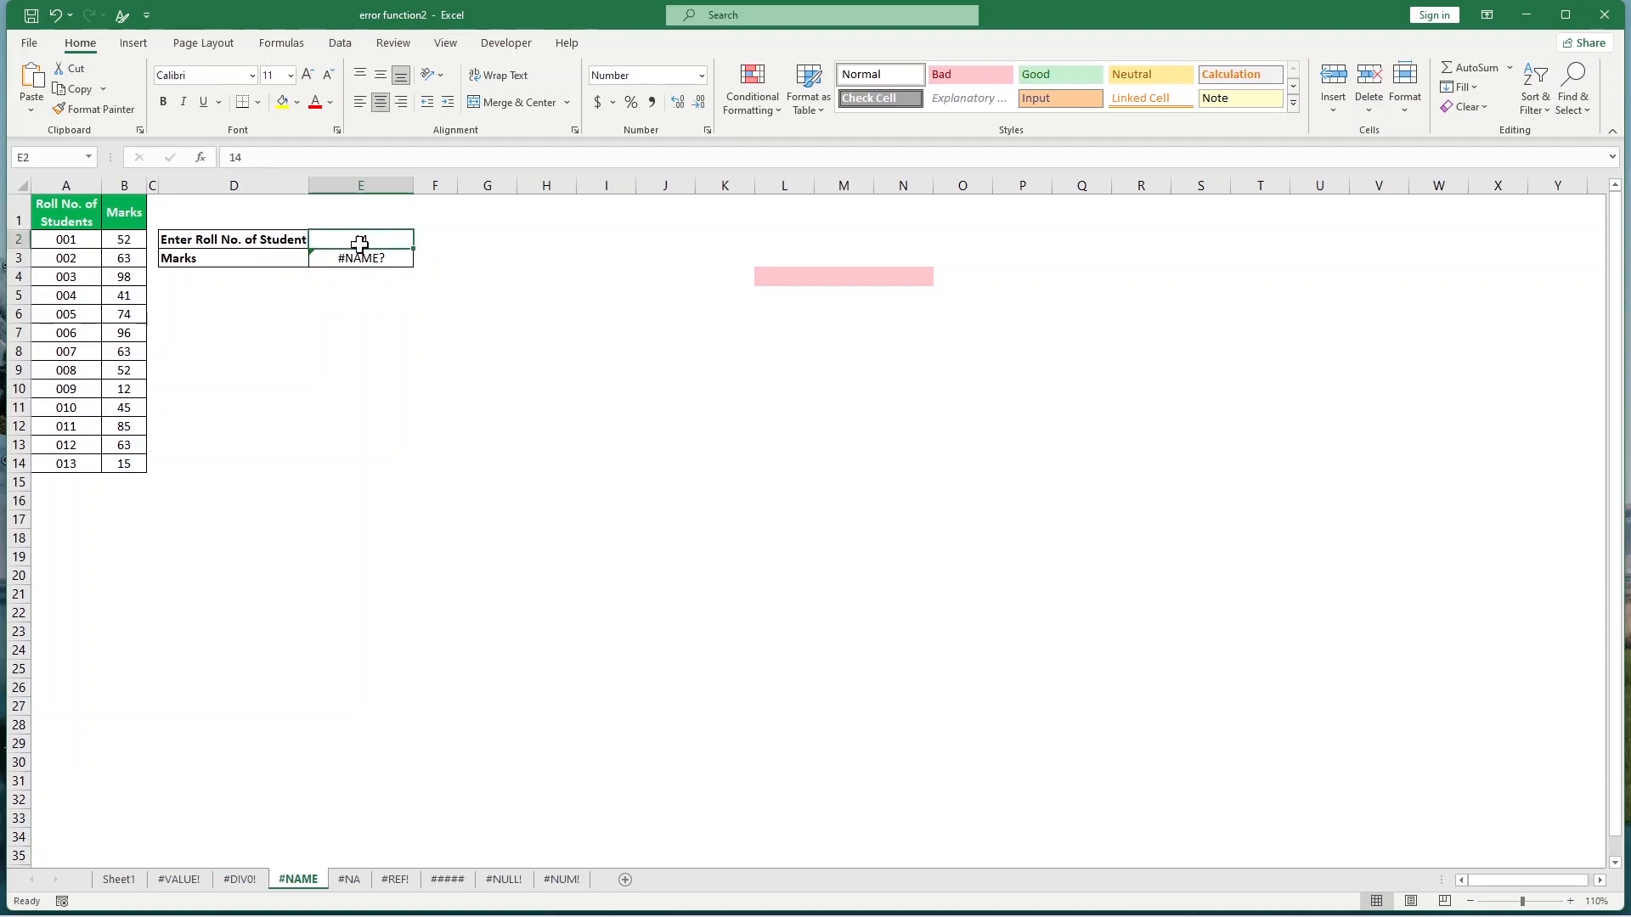
pyautogui.click(217, 264)
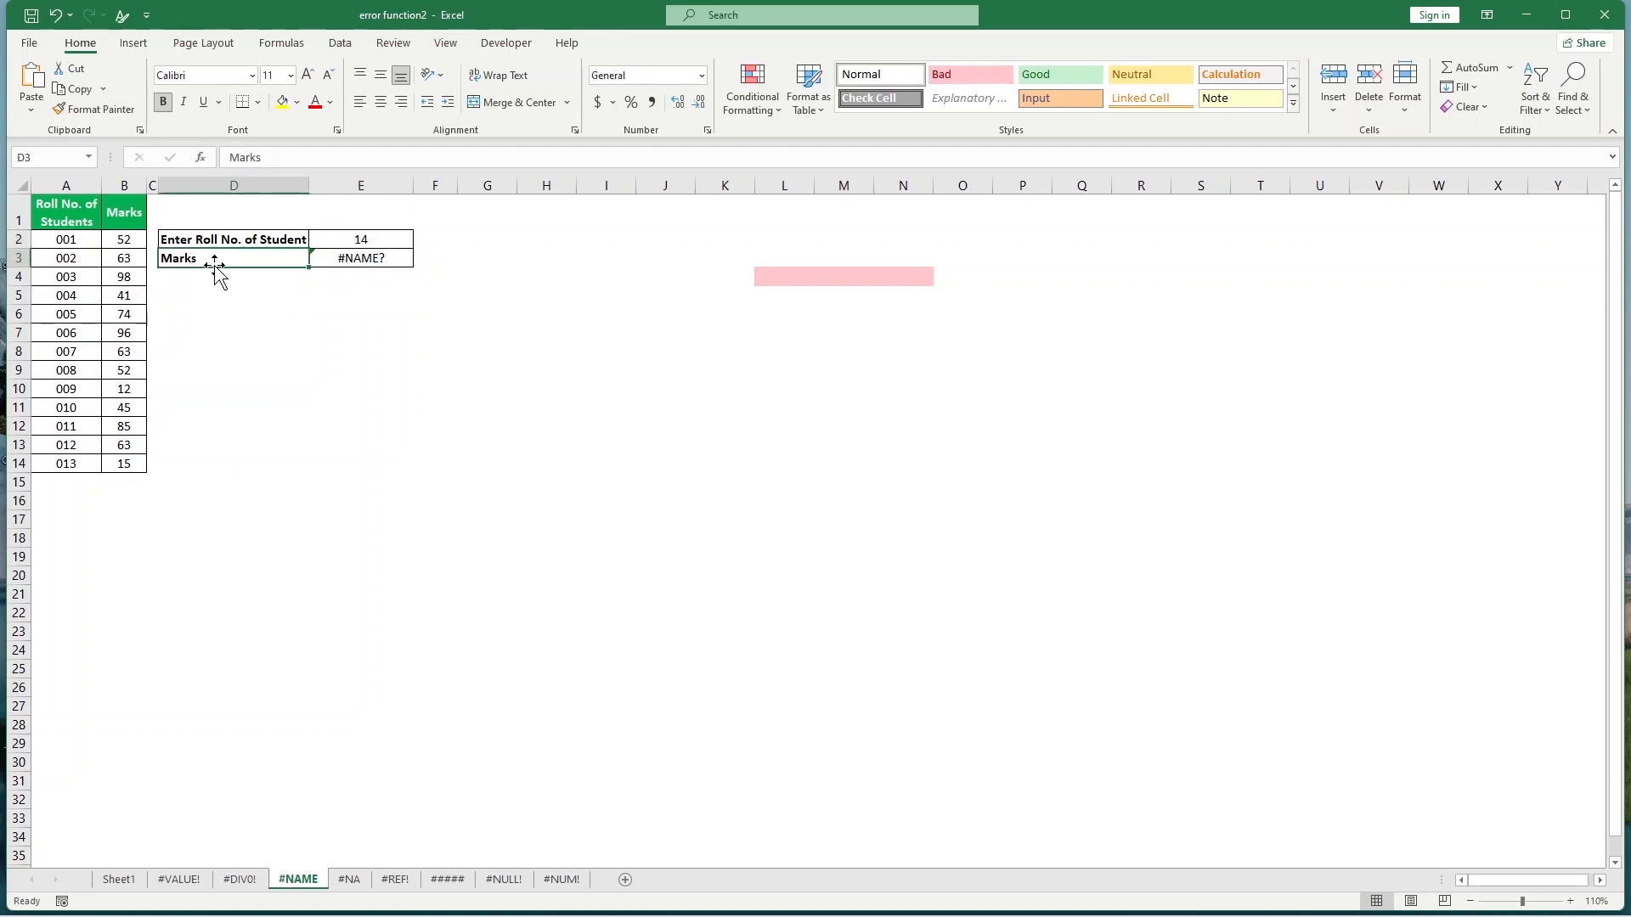
pyautogui.click(361, 260)
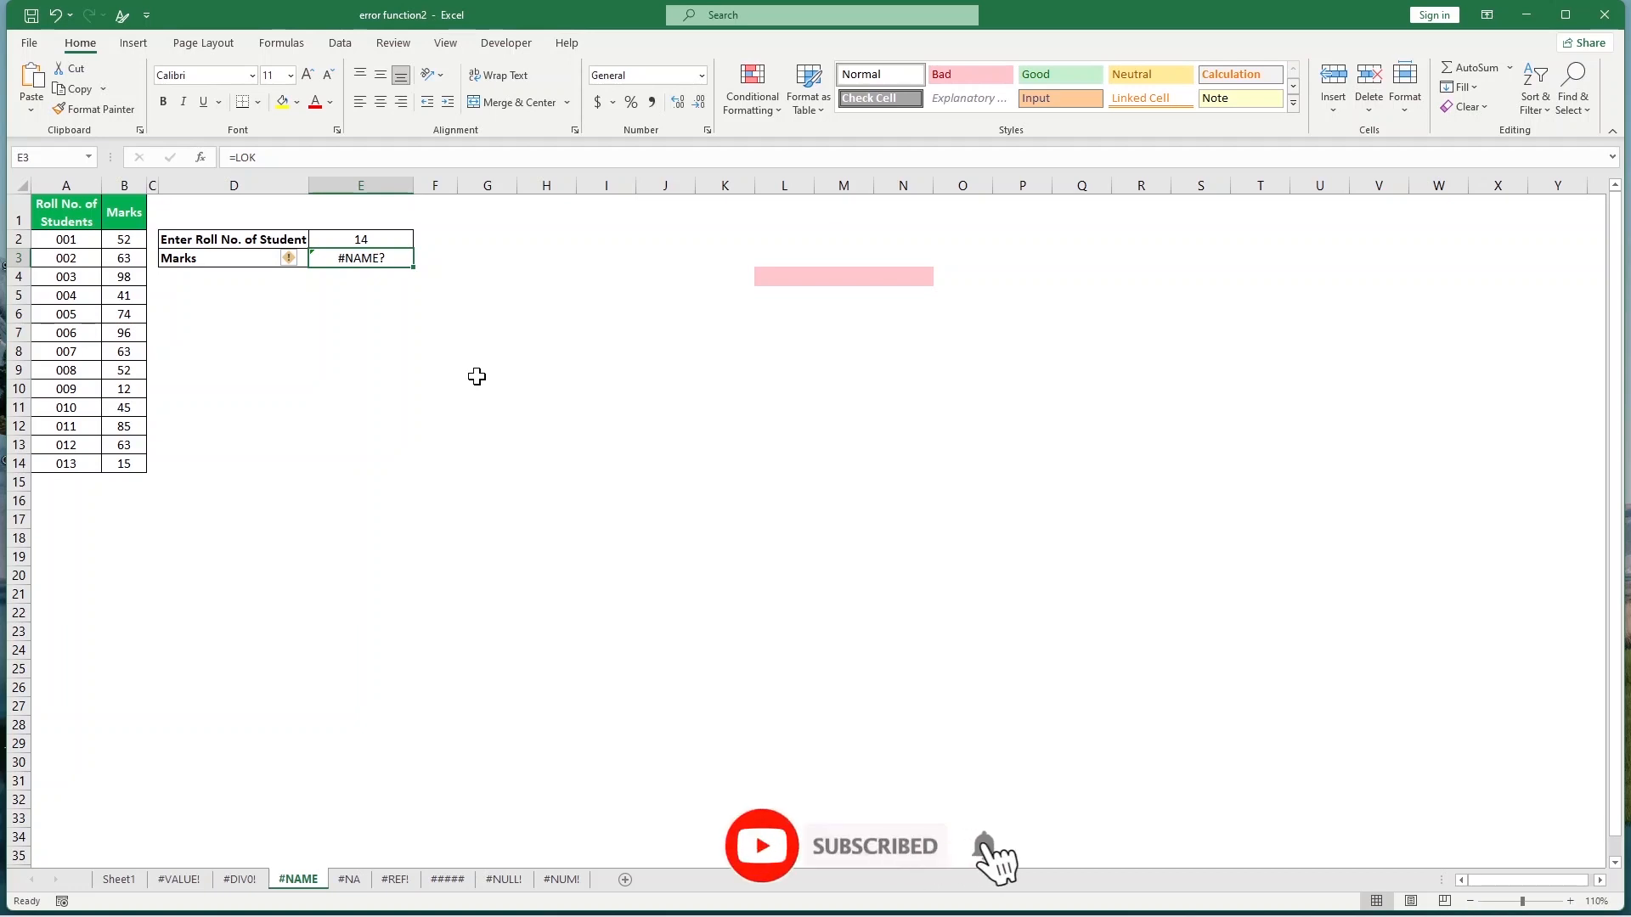
pyautogui.click(302, 157)
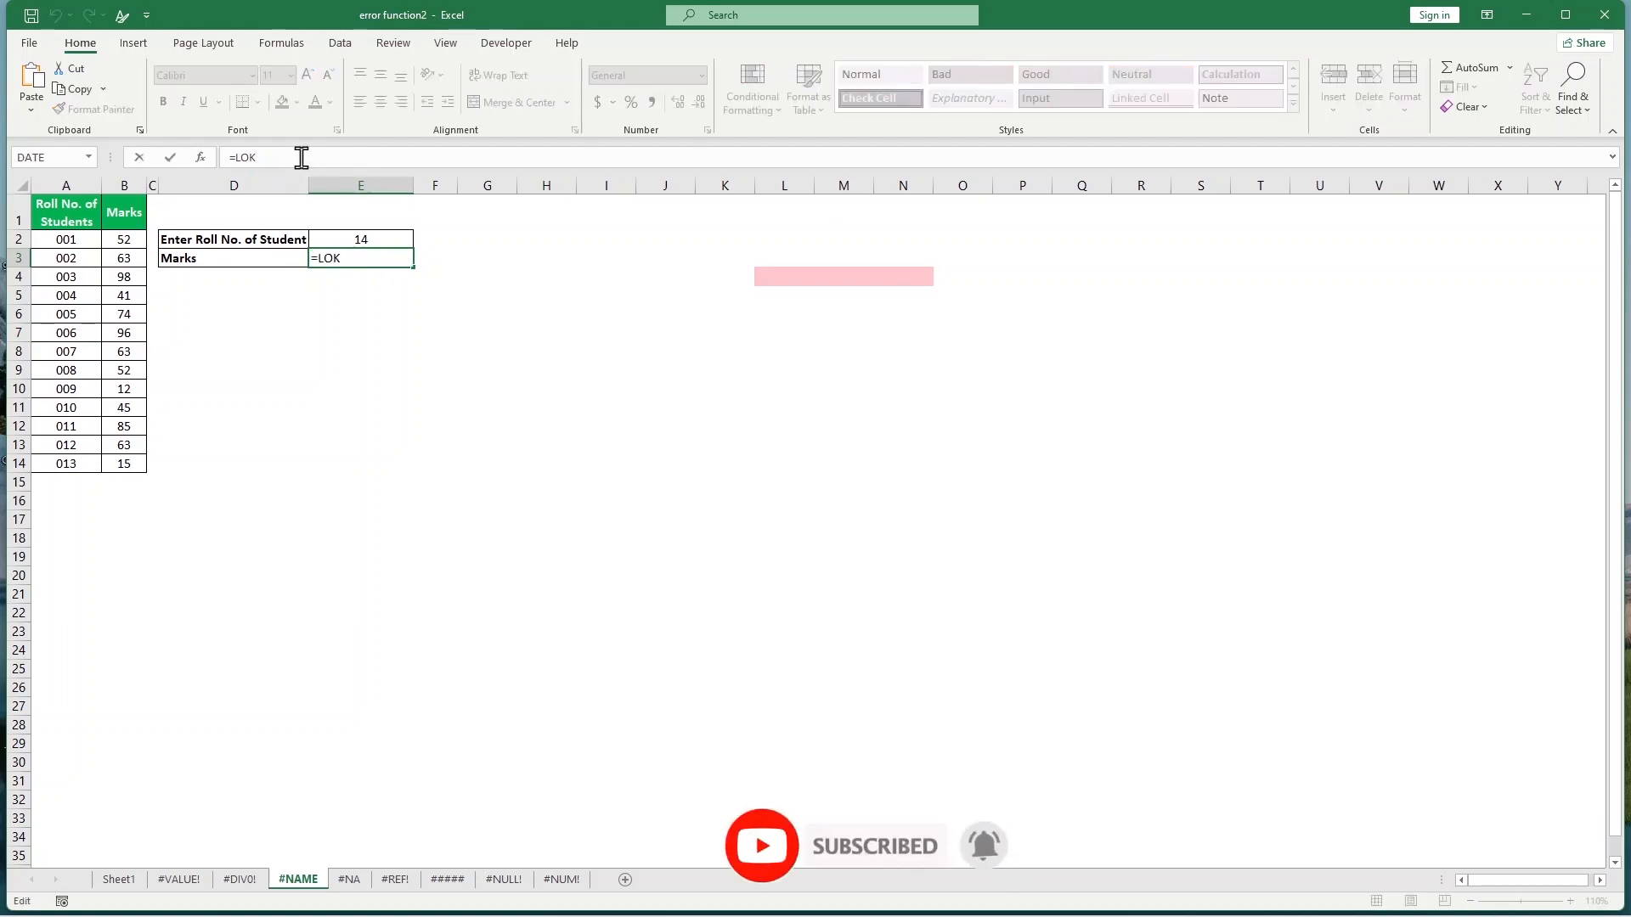
pyautogui.press('BackSpace')
pyautogui.press('BackSpace')
pyautogui.press('BackSpace')
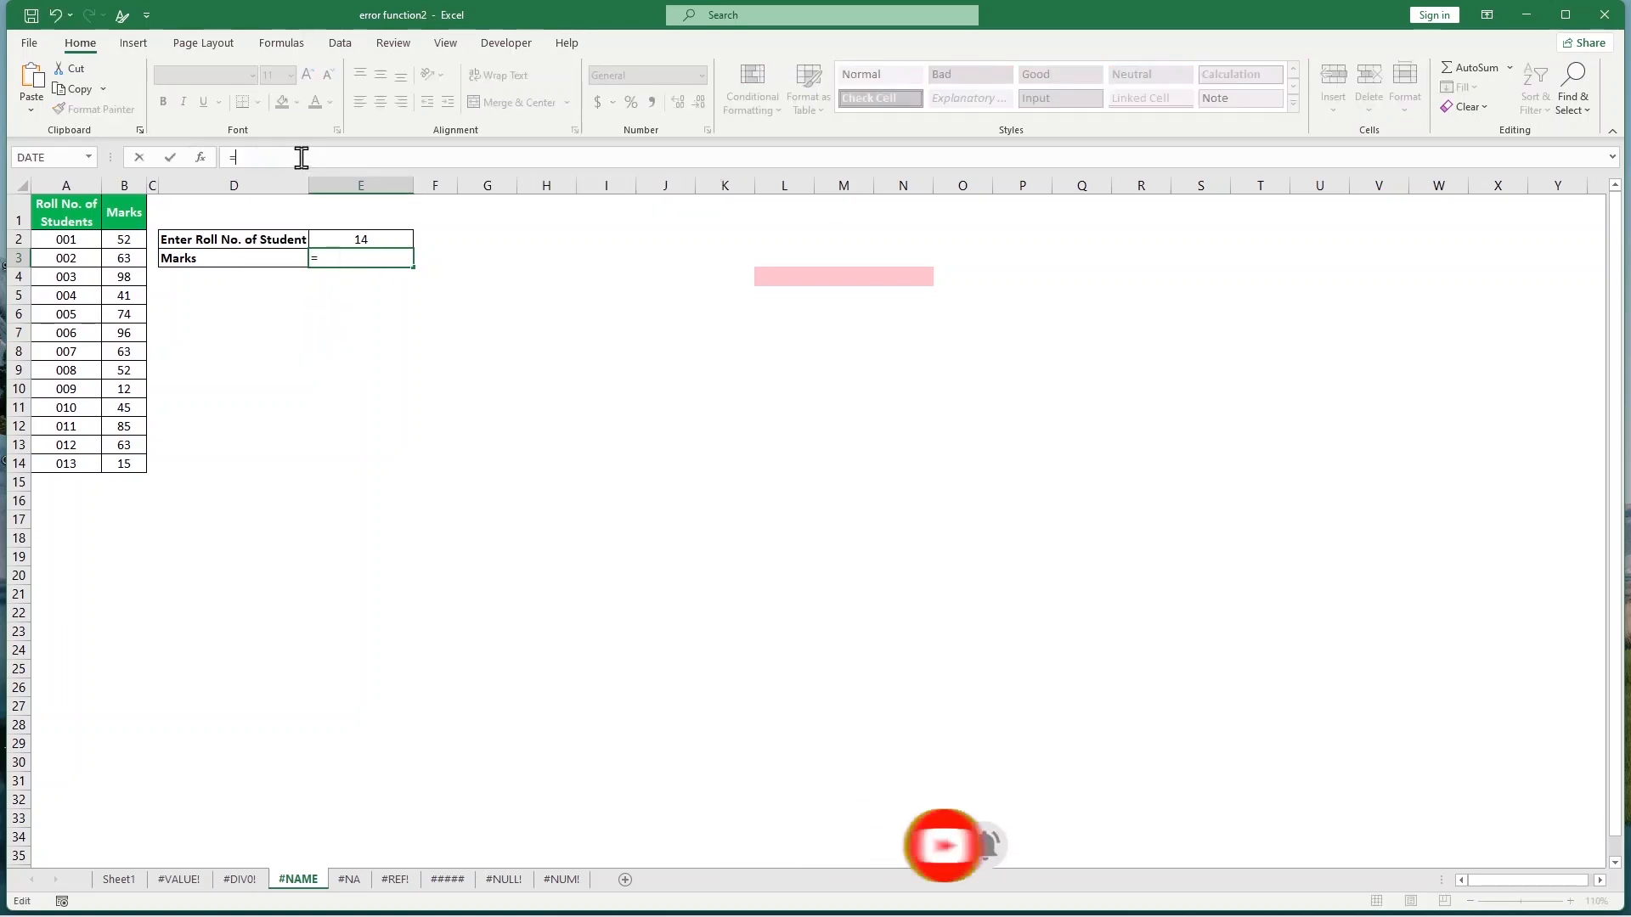
pyautogui.write('l')
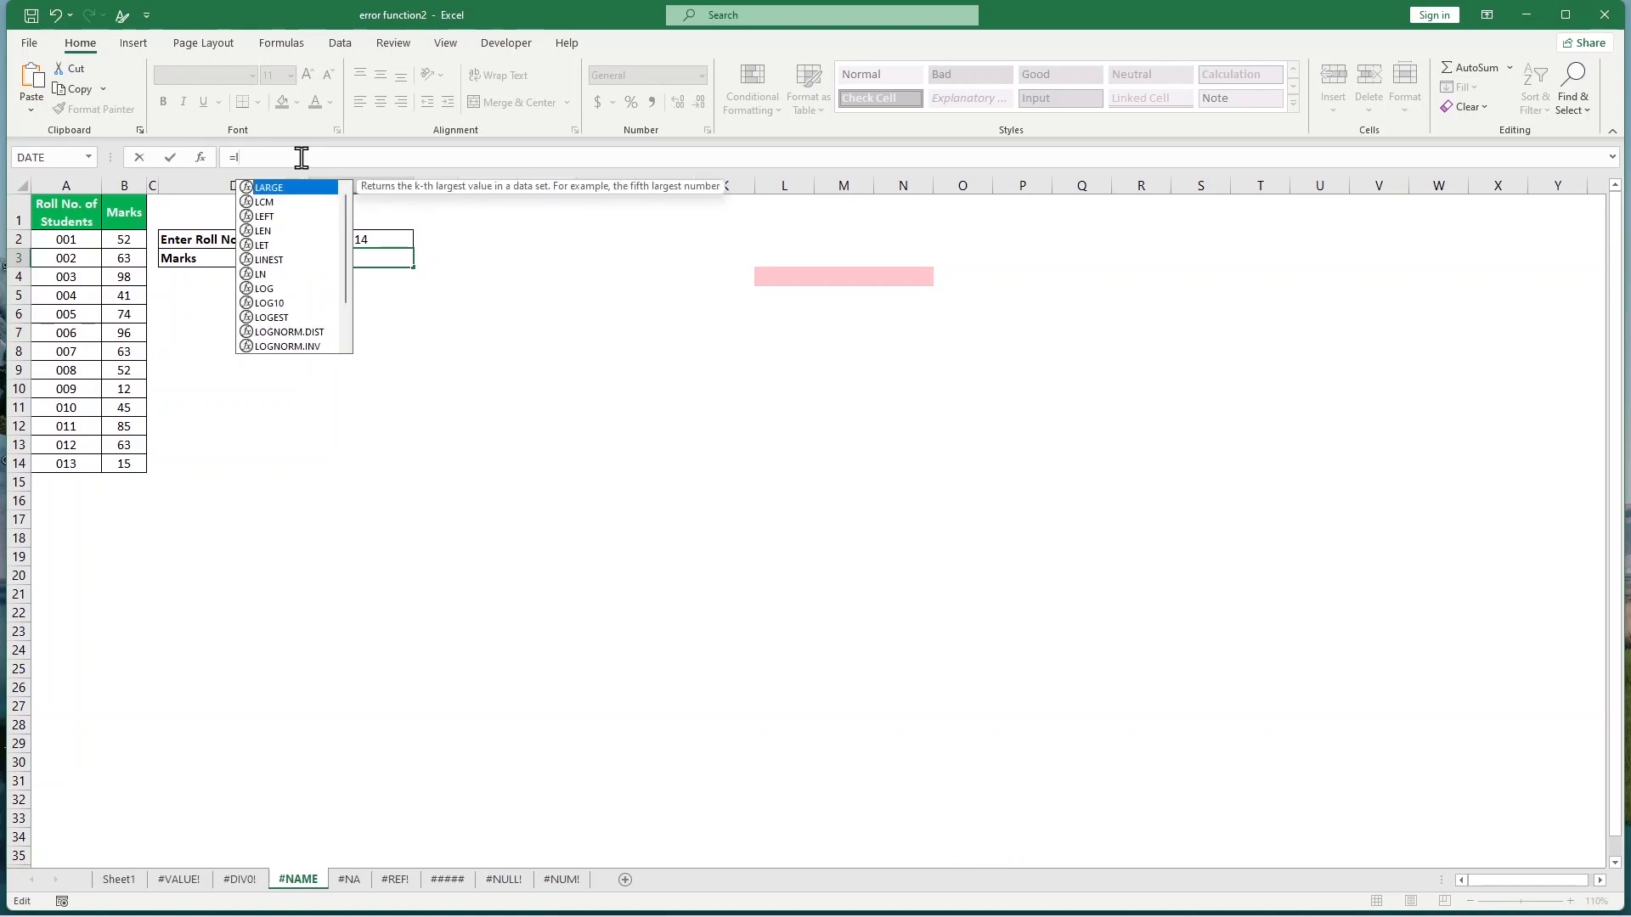
pyautogui.write('ook')
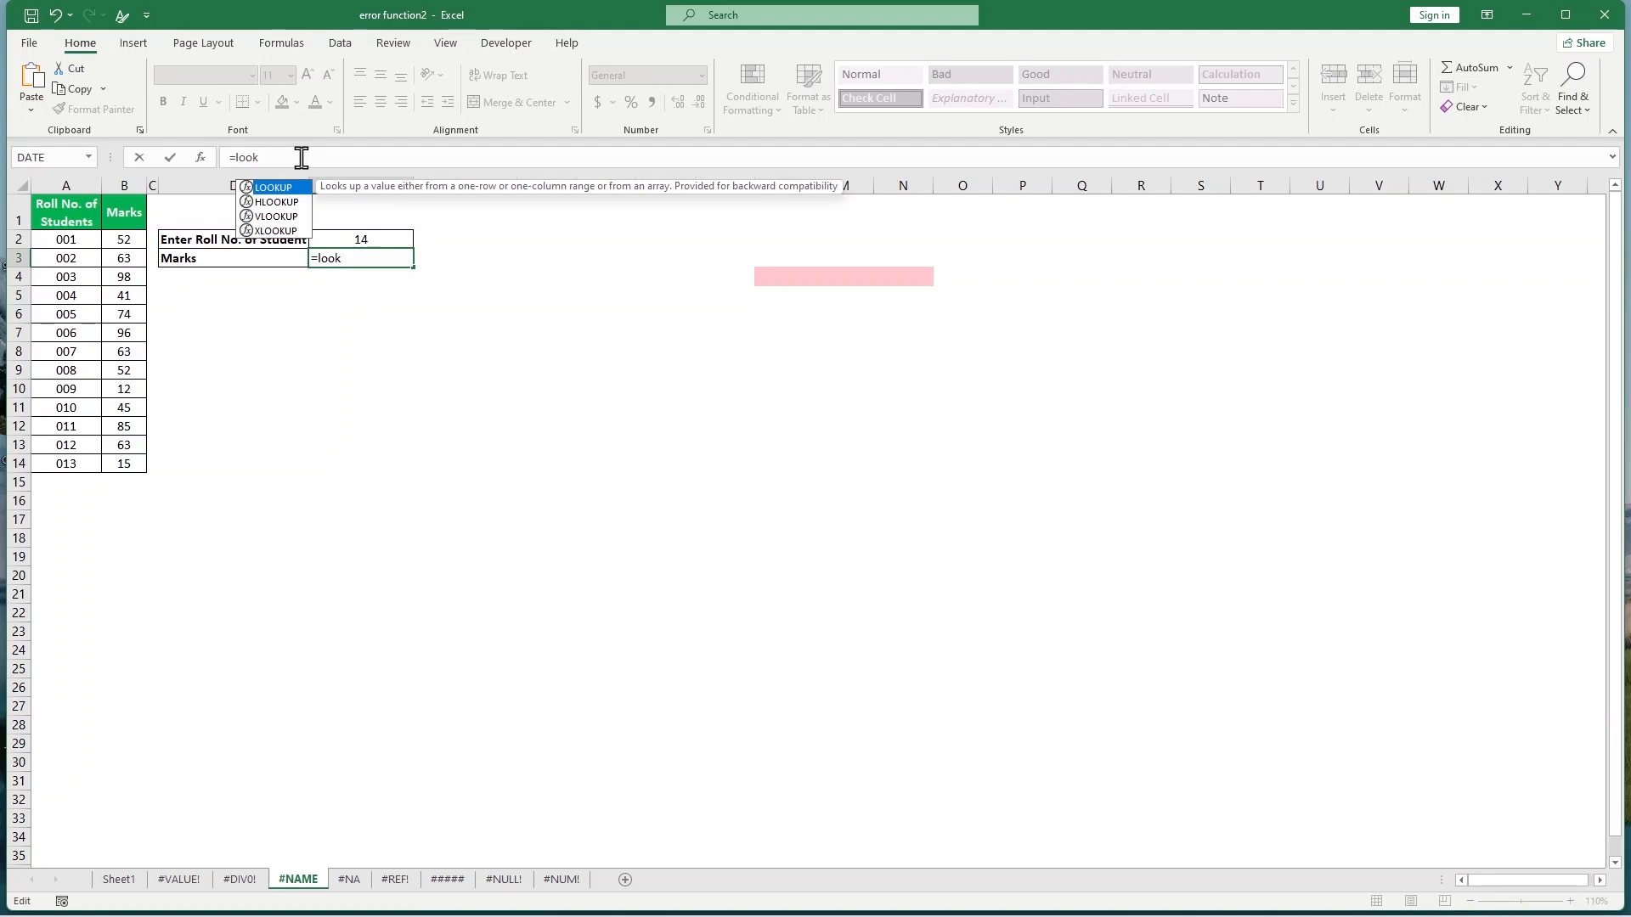
pyautogui.write('up')
pyautogui.press('Return')
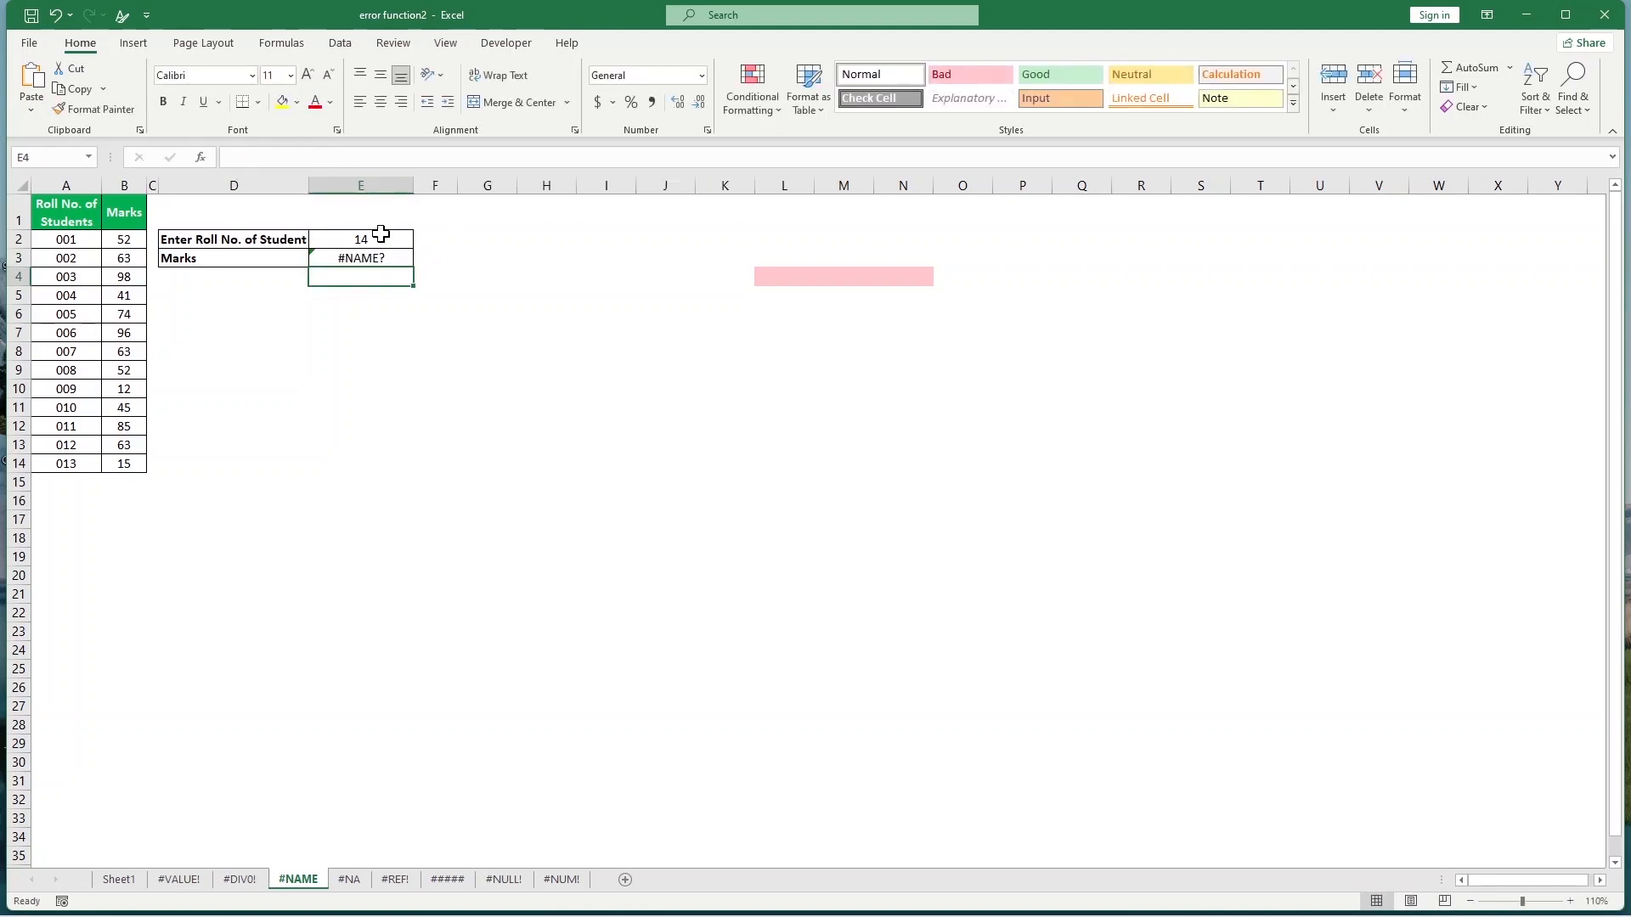
# Step: Change the formula in the Marks cell E3 to the misspelled function name =lok
pyautogui.click(373, 257)
pyautogui.click(288, 156)
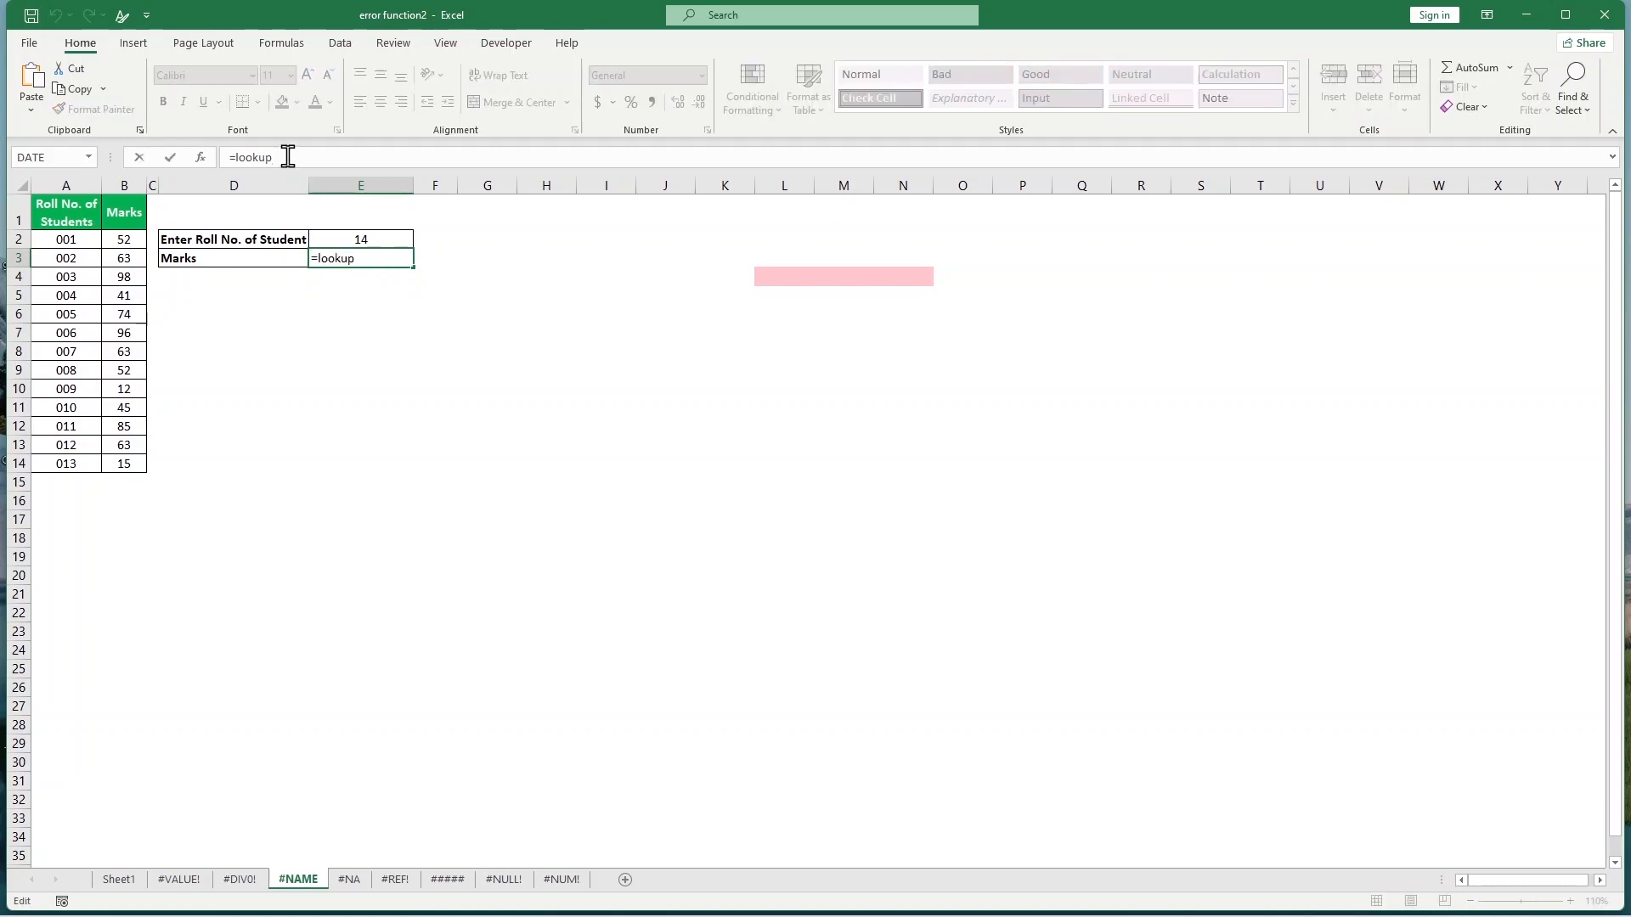
pyautogui.press('BackSpace')
pyautogui.press('BackSpace')
pyautogui.press('BackSpace')
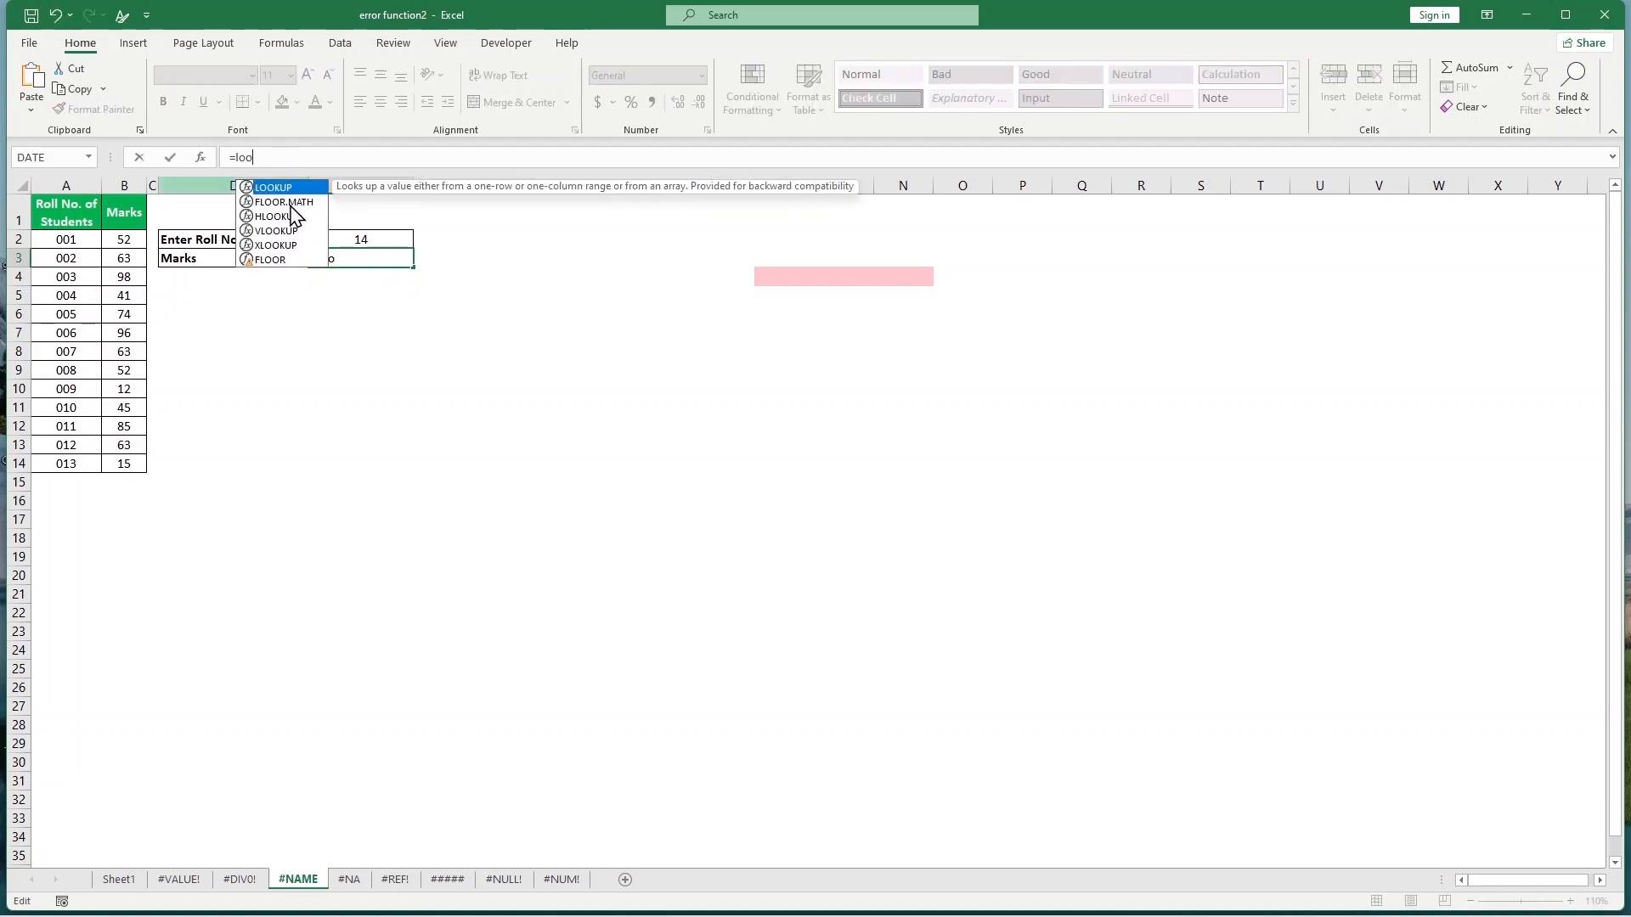
pyautogui.press('BackSpace')
pyautogui.press('BackSpace')
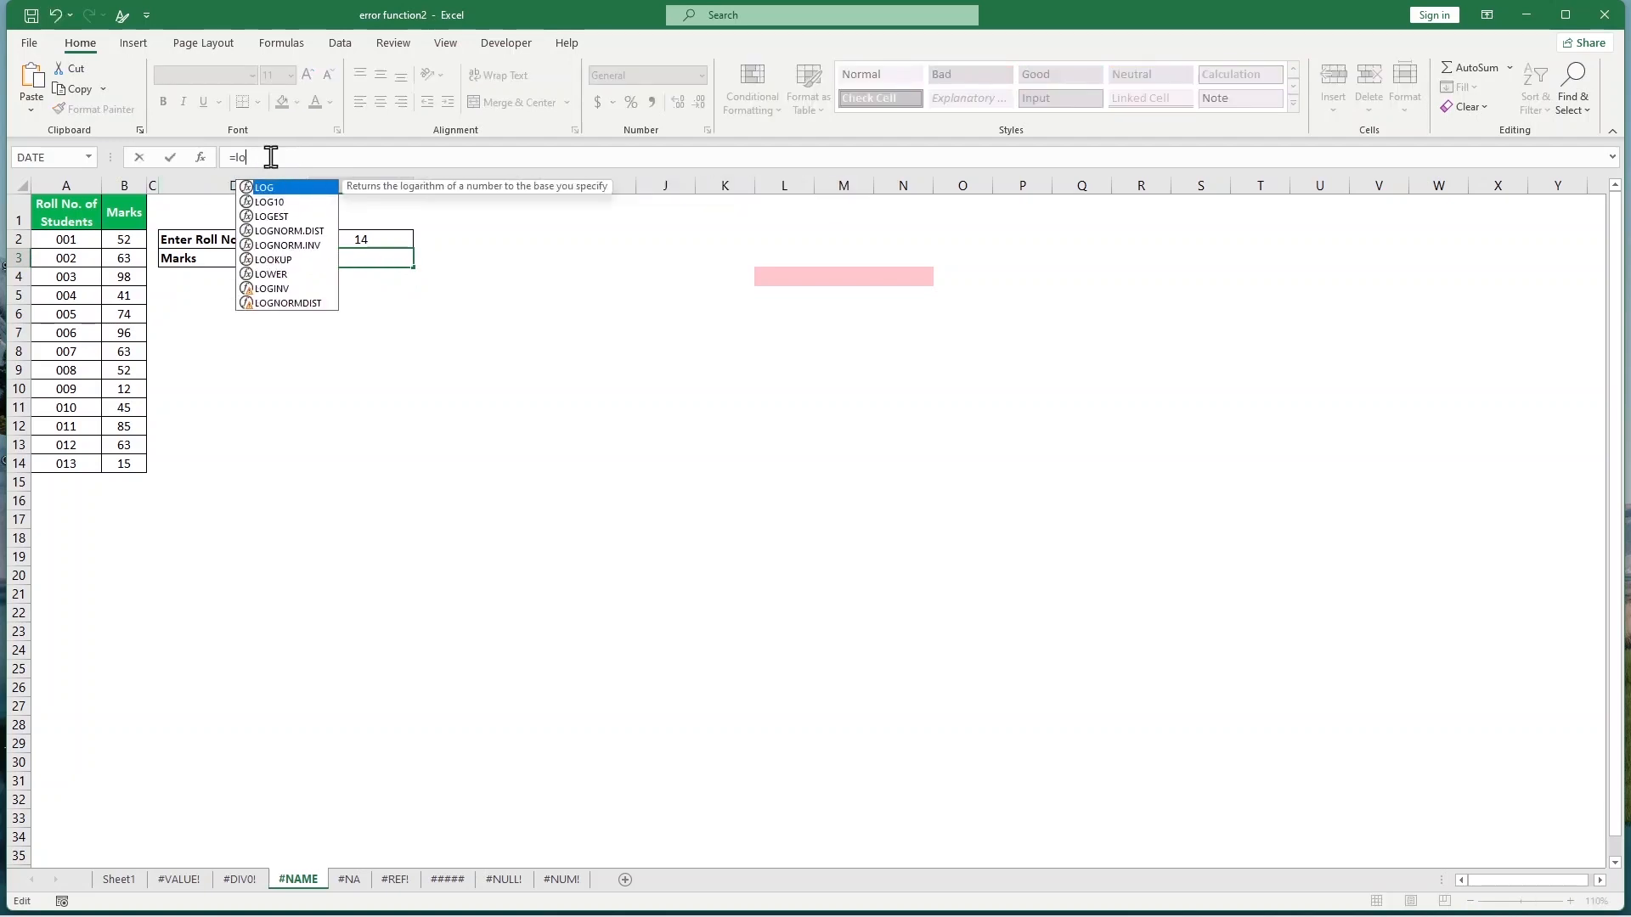
pyautogui.write('ok')
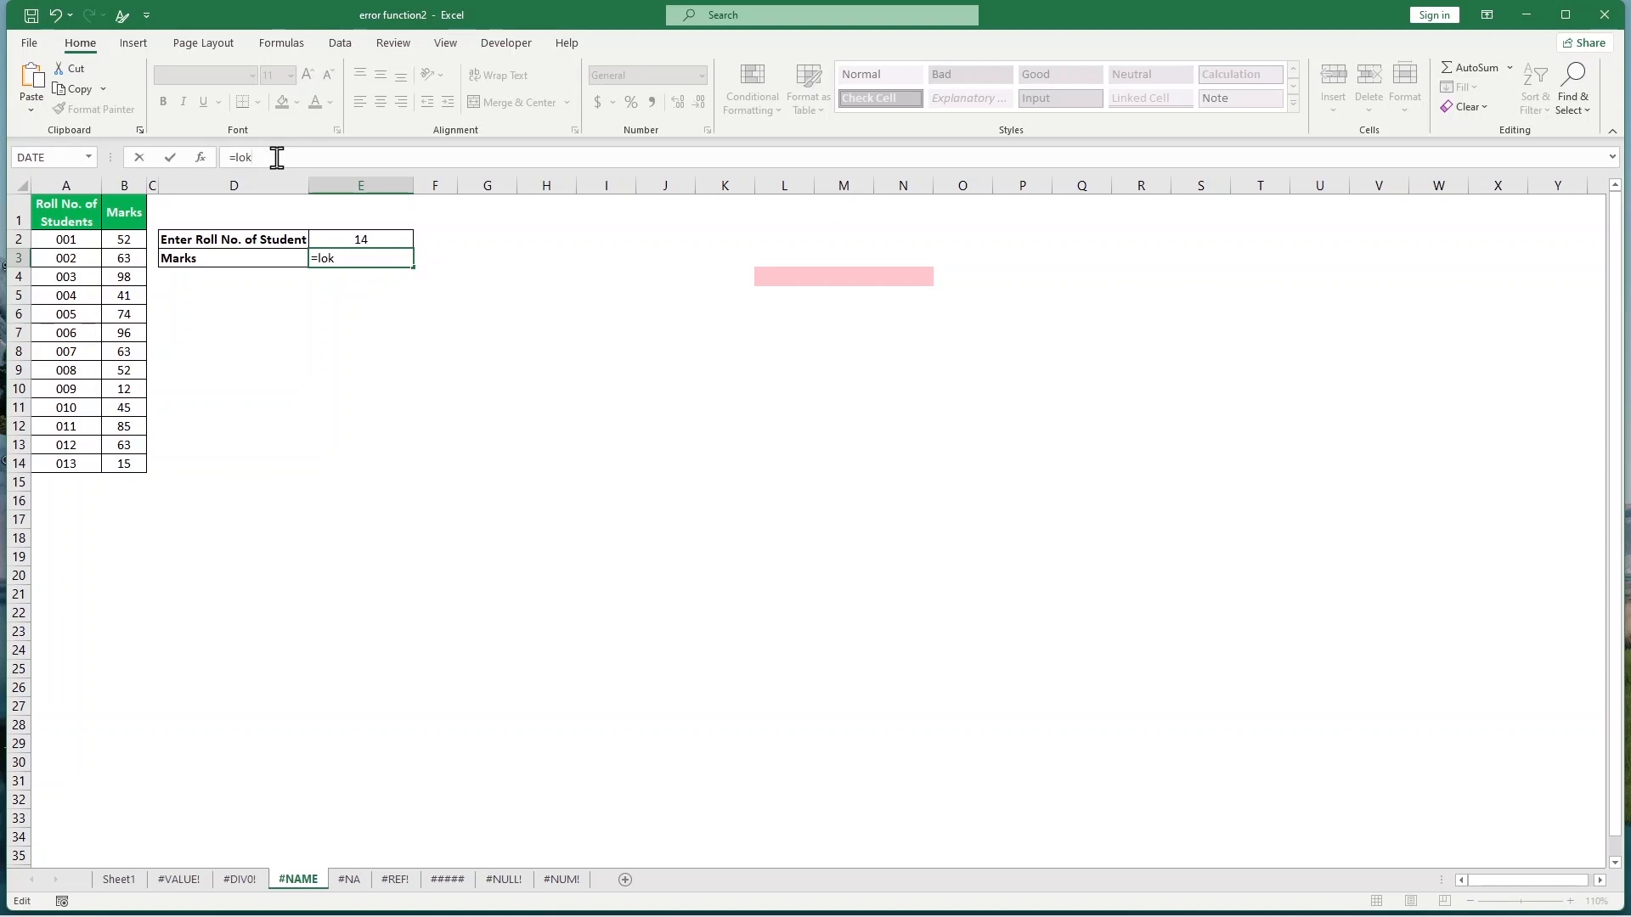
pyautogui.press('Return')
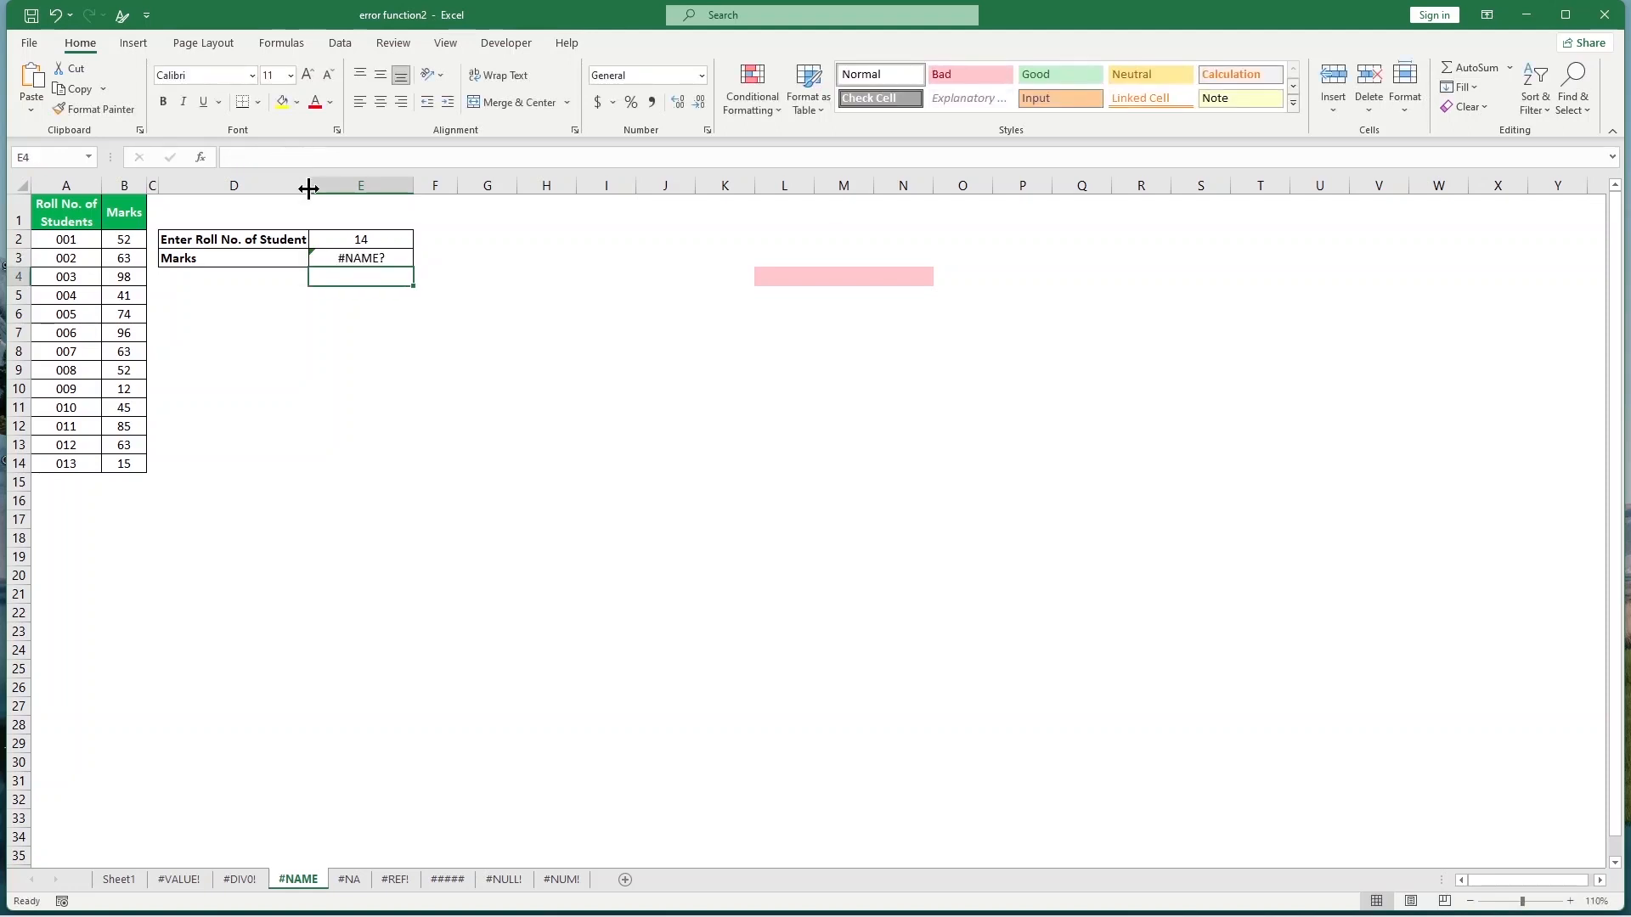
# Step: Enter the formula =lookup(A2:B13,B4) in cell E4, below the Marks cell
pyautogui.click(277, 157)
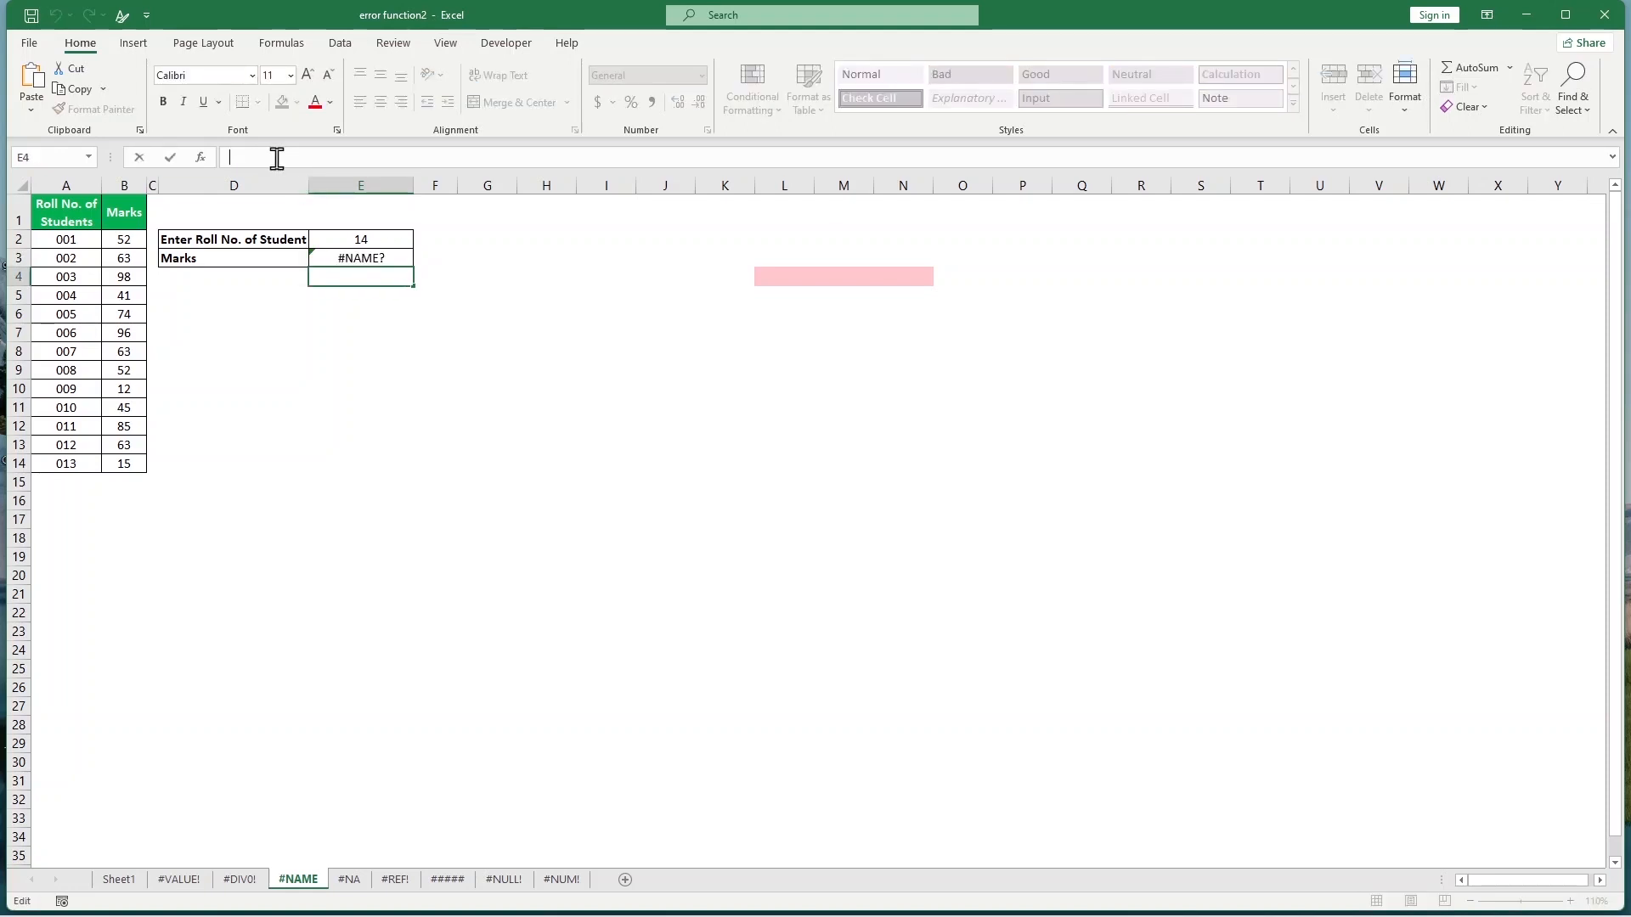
pyautogui.write('=l')
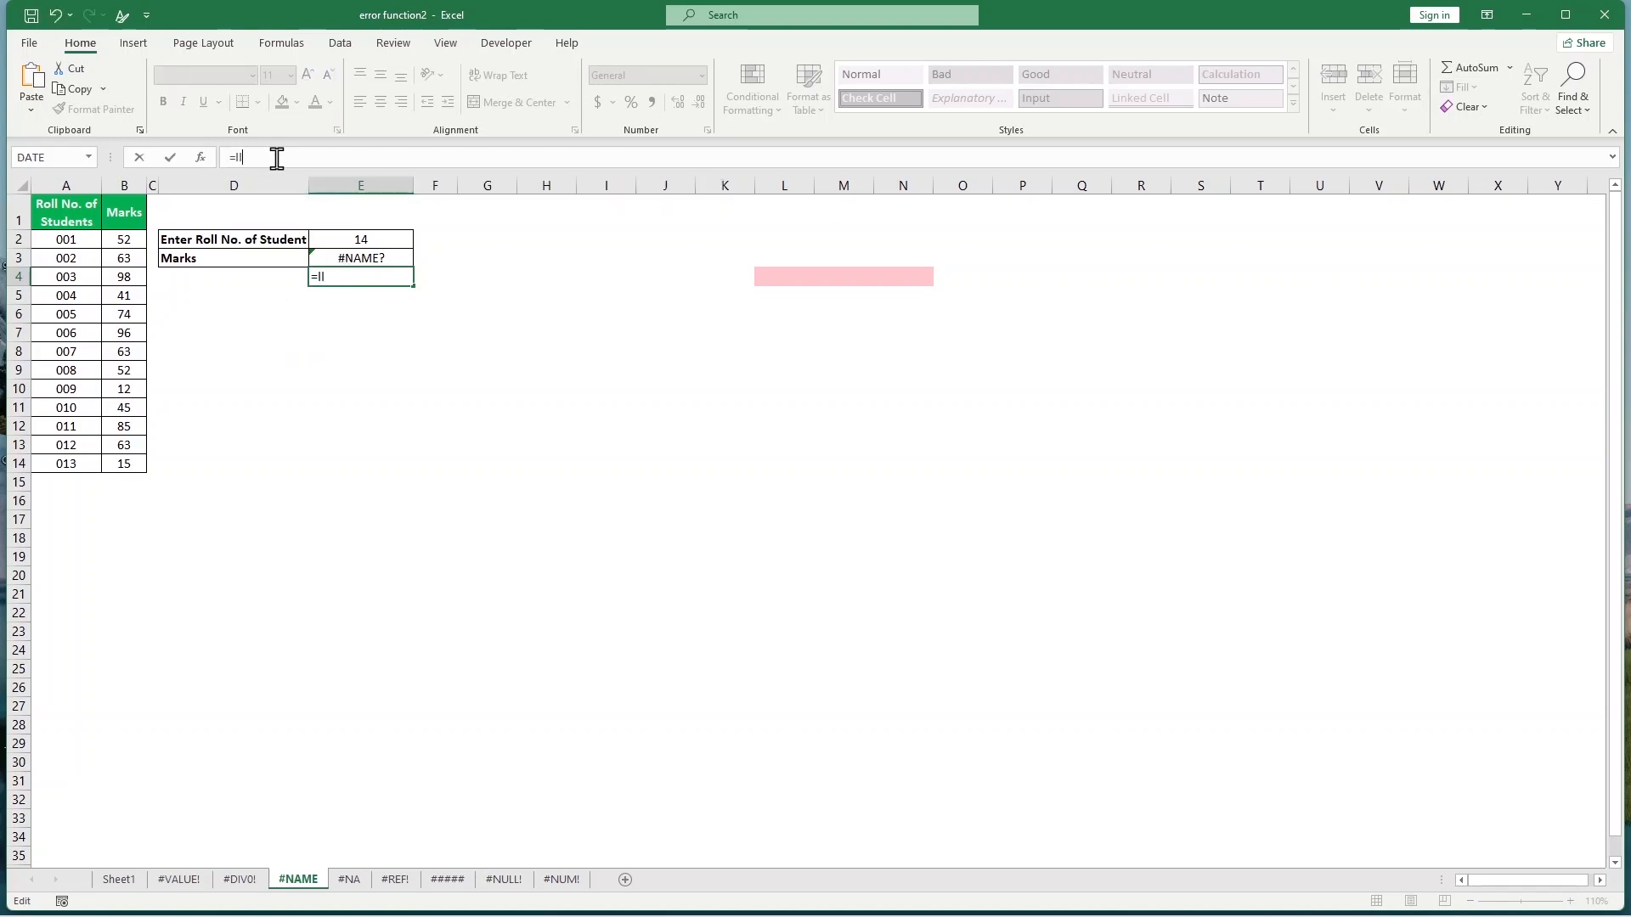
pyautogui.write('ookup(')
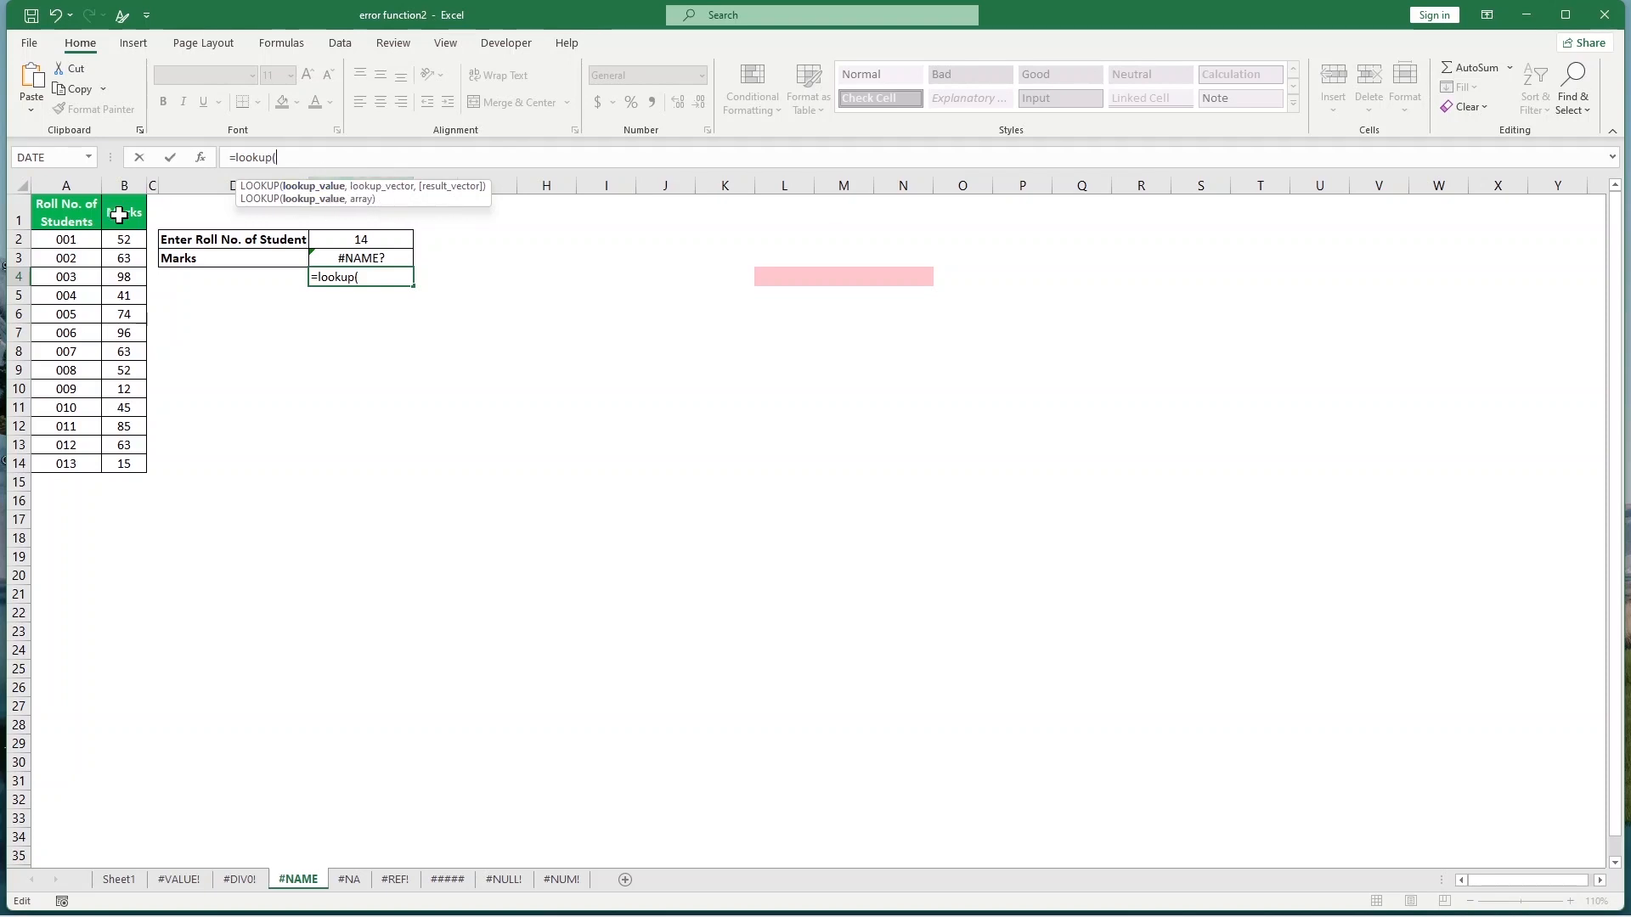
pyautogui.click(79, 241)
pyautogui.moveTo(79, 242); pyautogui.dragTo(140, 458)
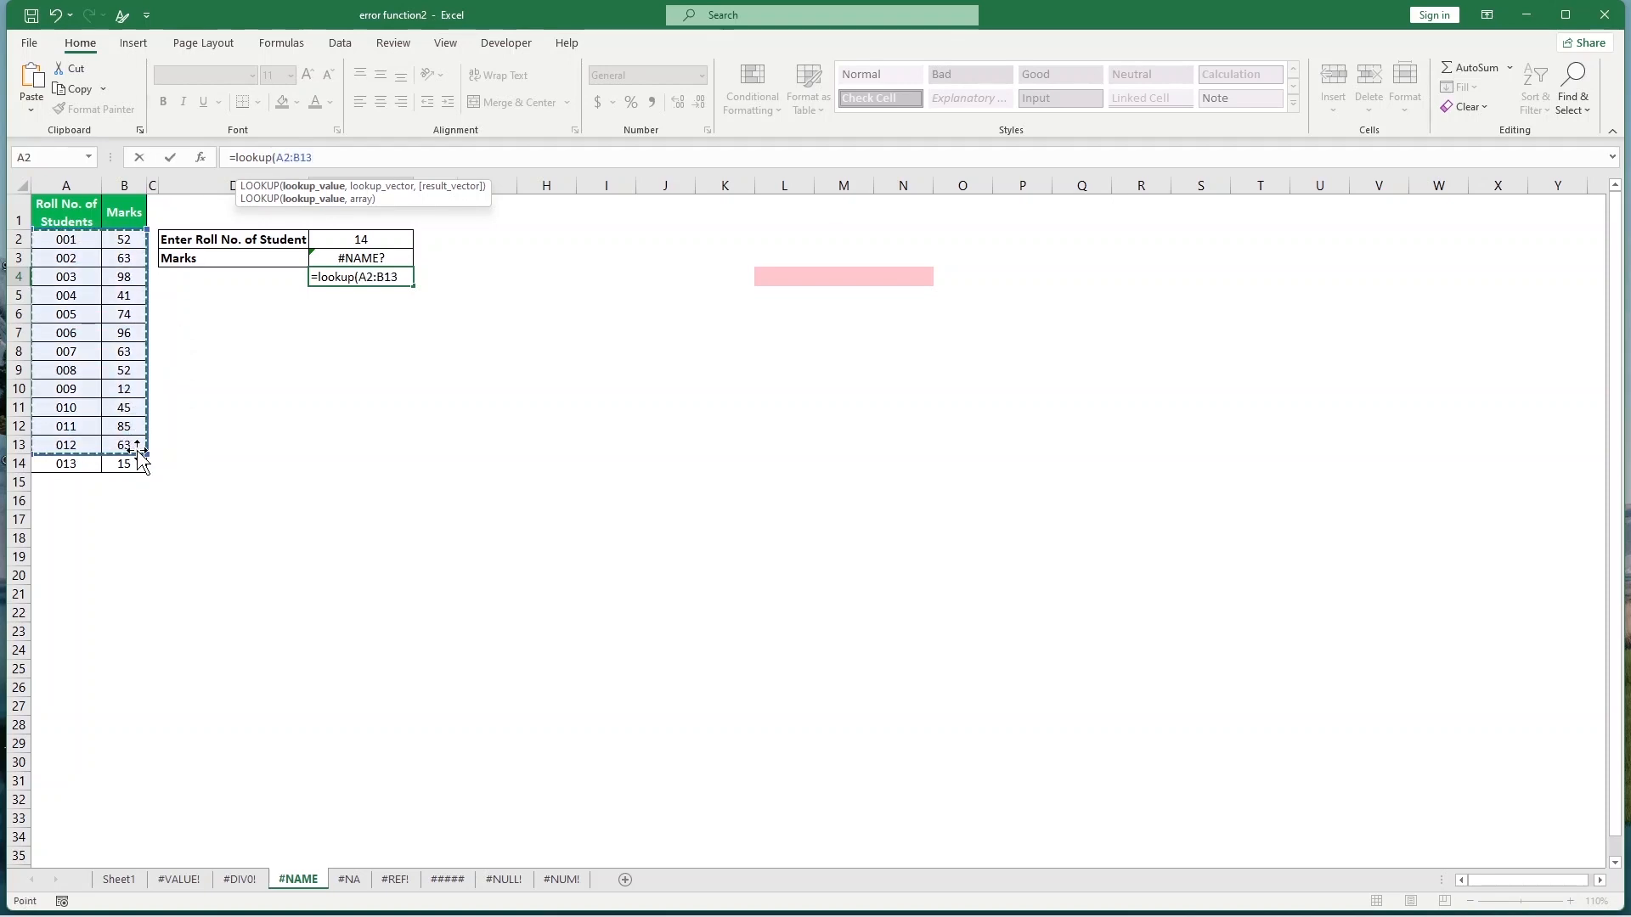
pyautogui.write(',')
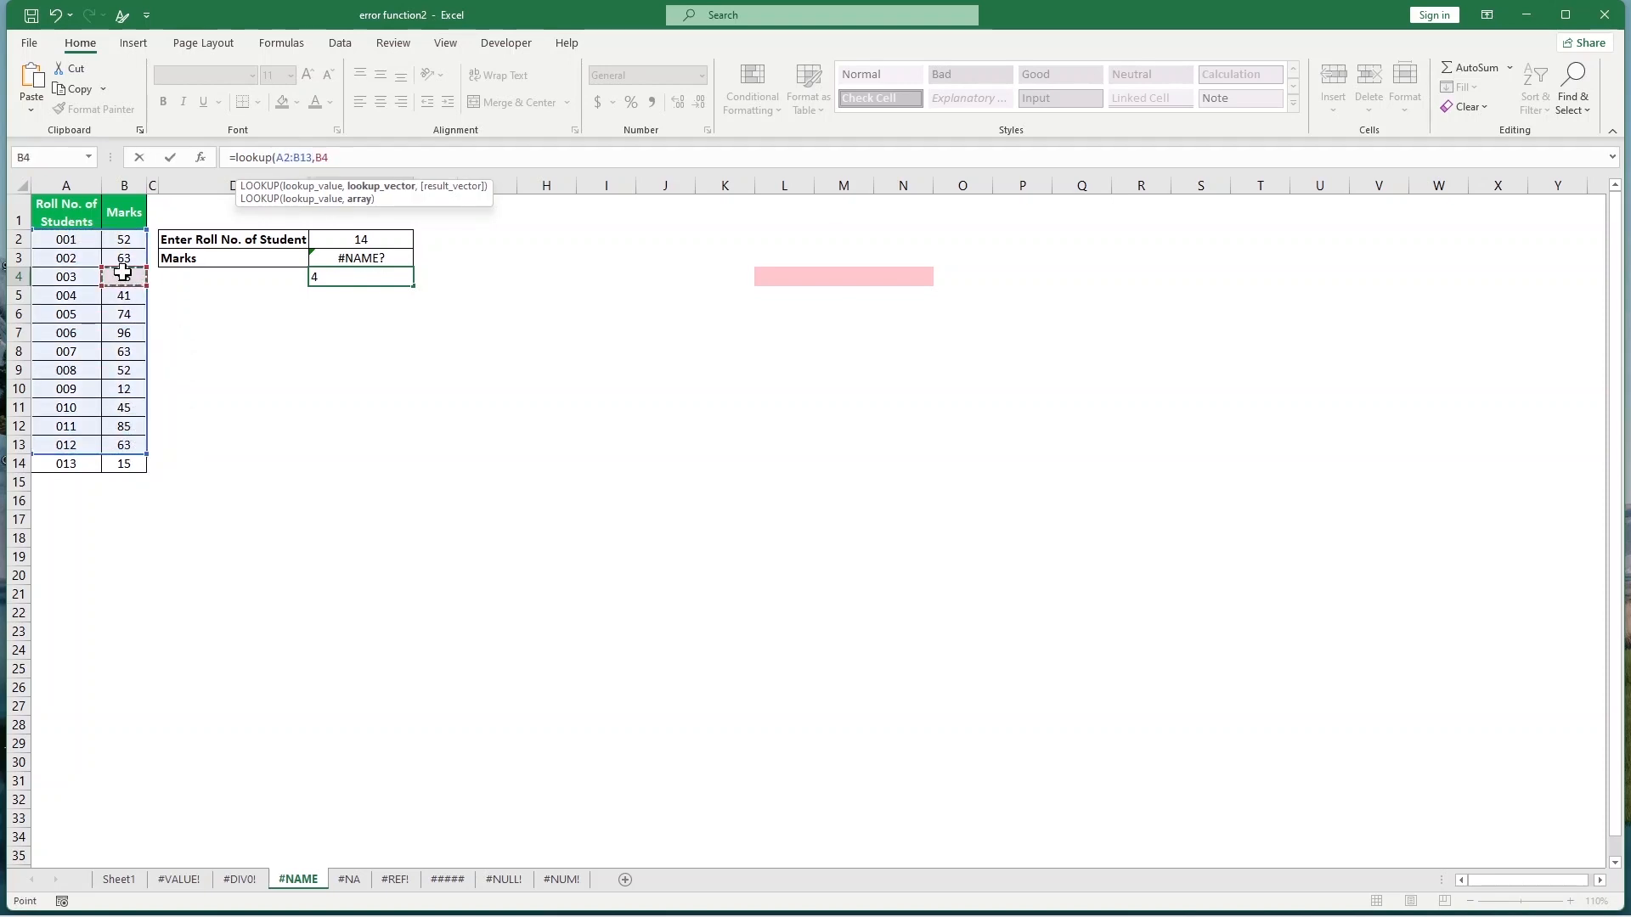
pyautogui.click(122, 274)
pyautogui.press('Return')
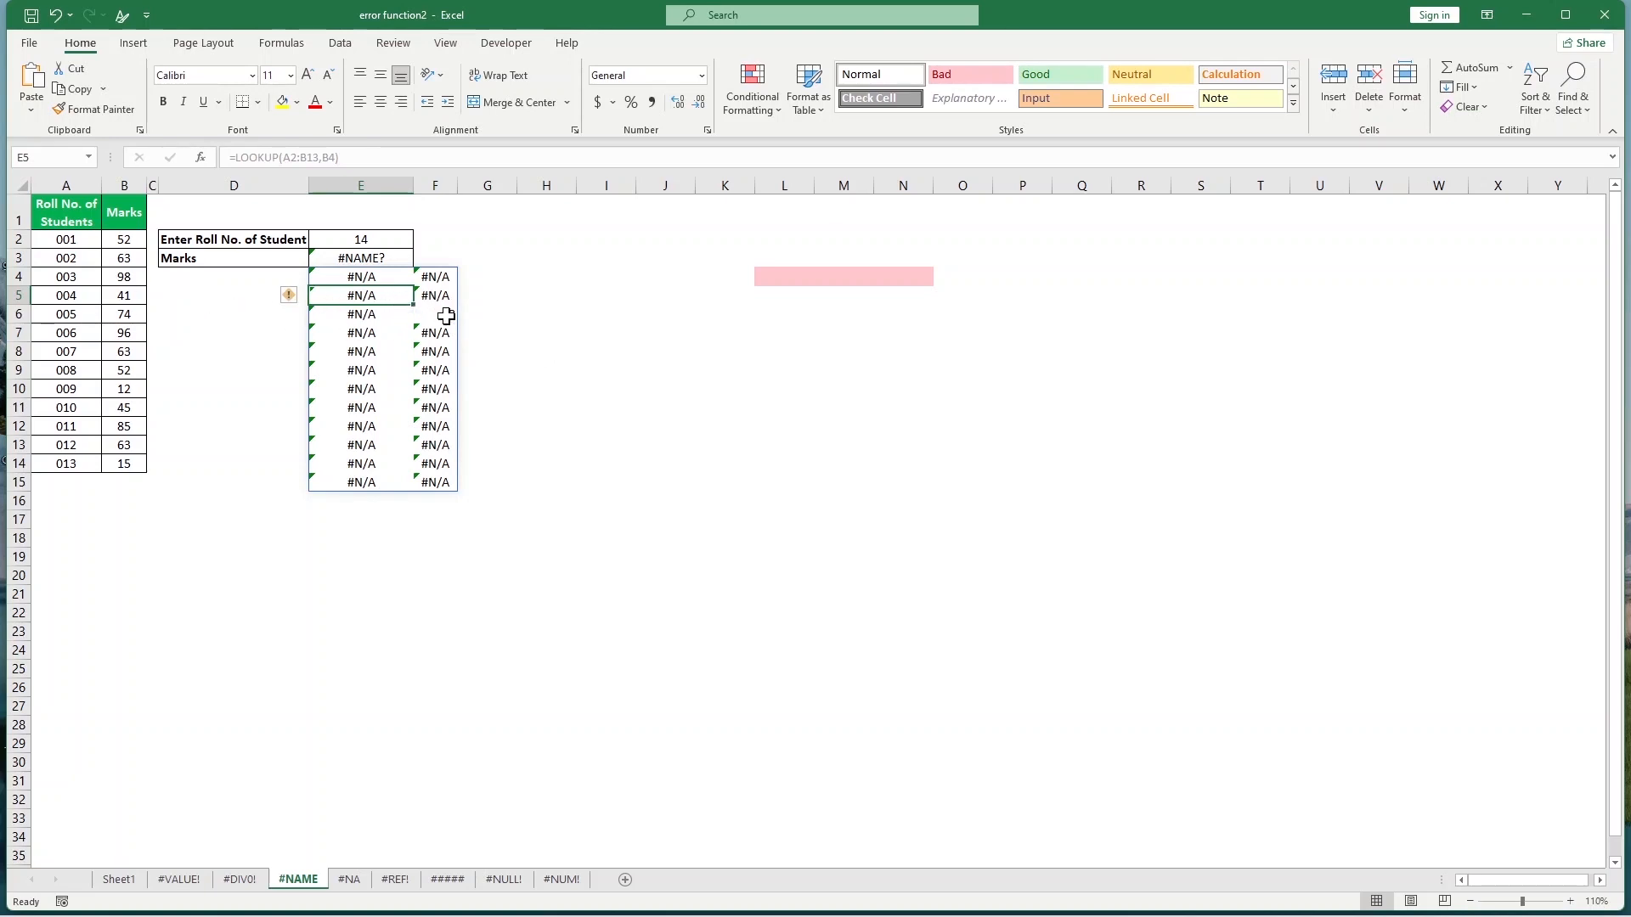
# Step: Examine the LOOKUP results in columns E and F, comparing cells F6 and F5 with the mark in B4
pyautogui.click(255, 317)
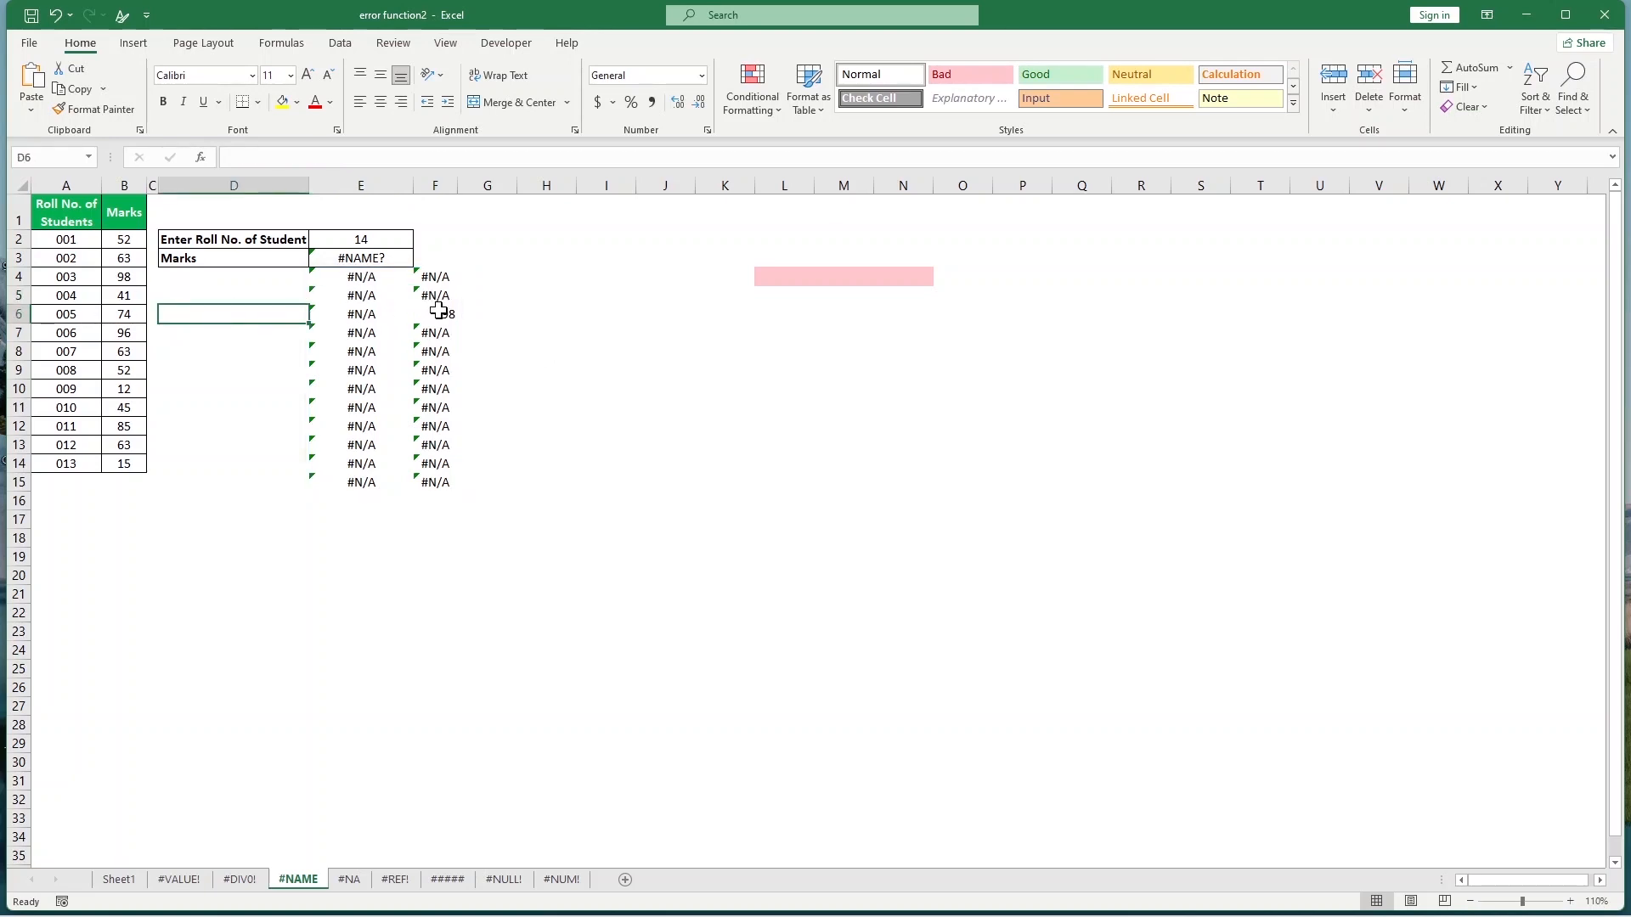
pyautogui.click(124, 278)
pyautogui.click(423, 311)
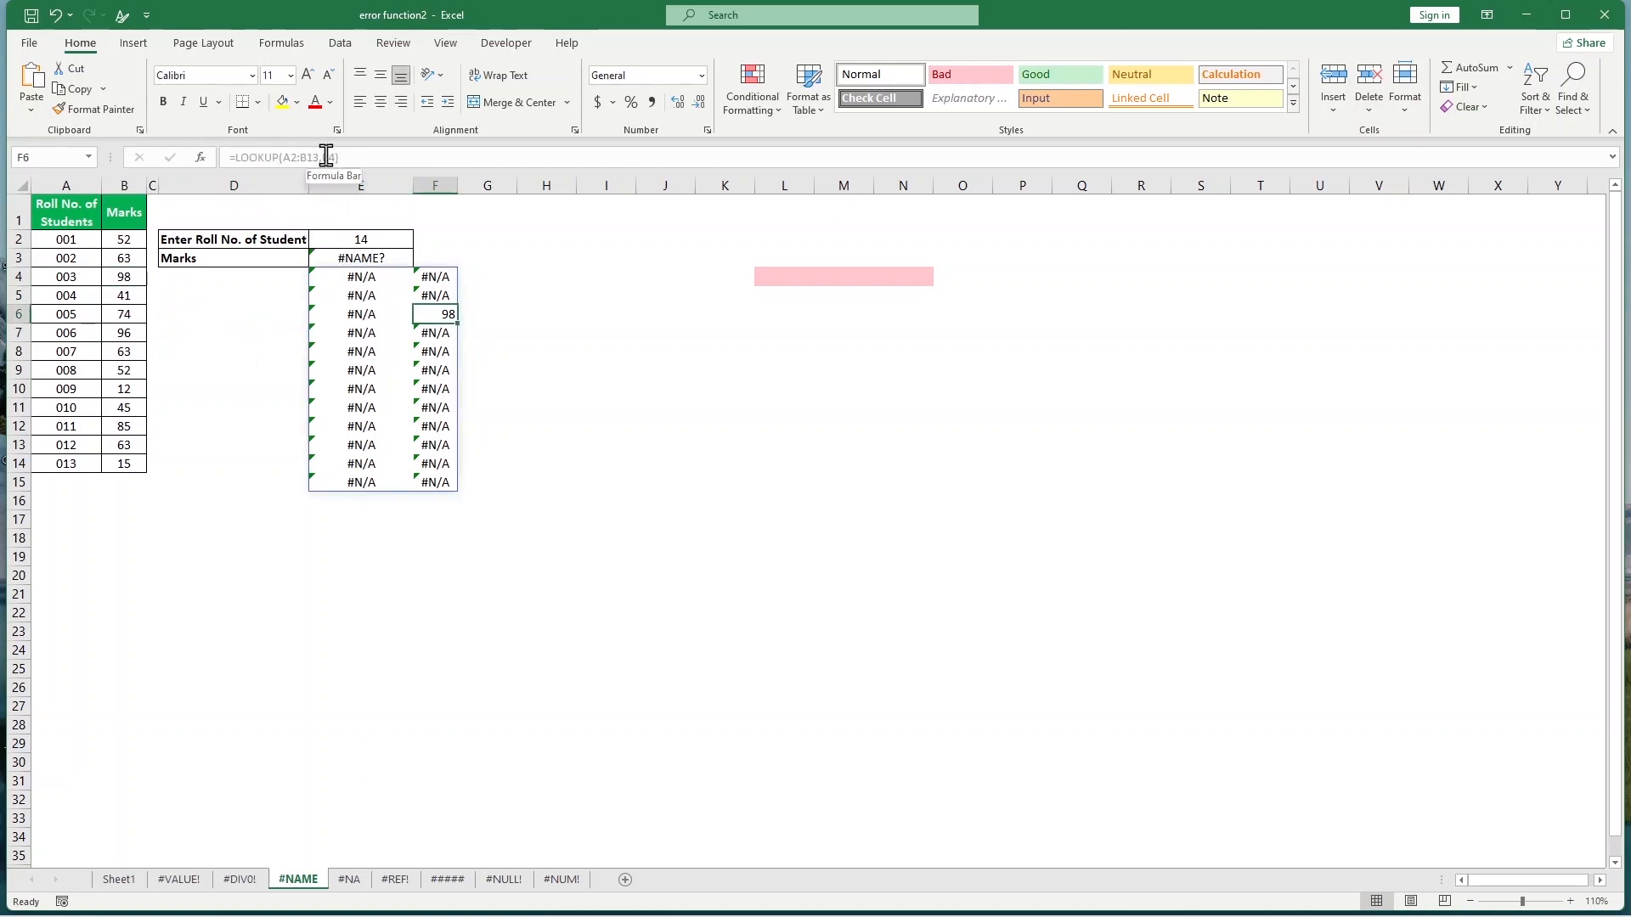
pyautogui.click(429, 295)
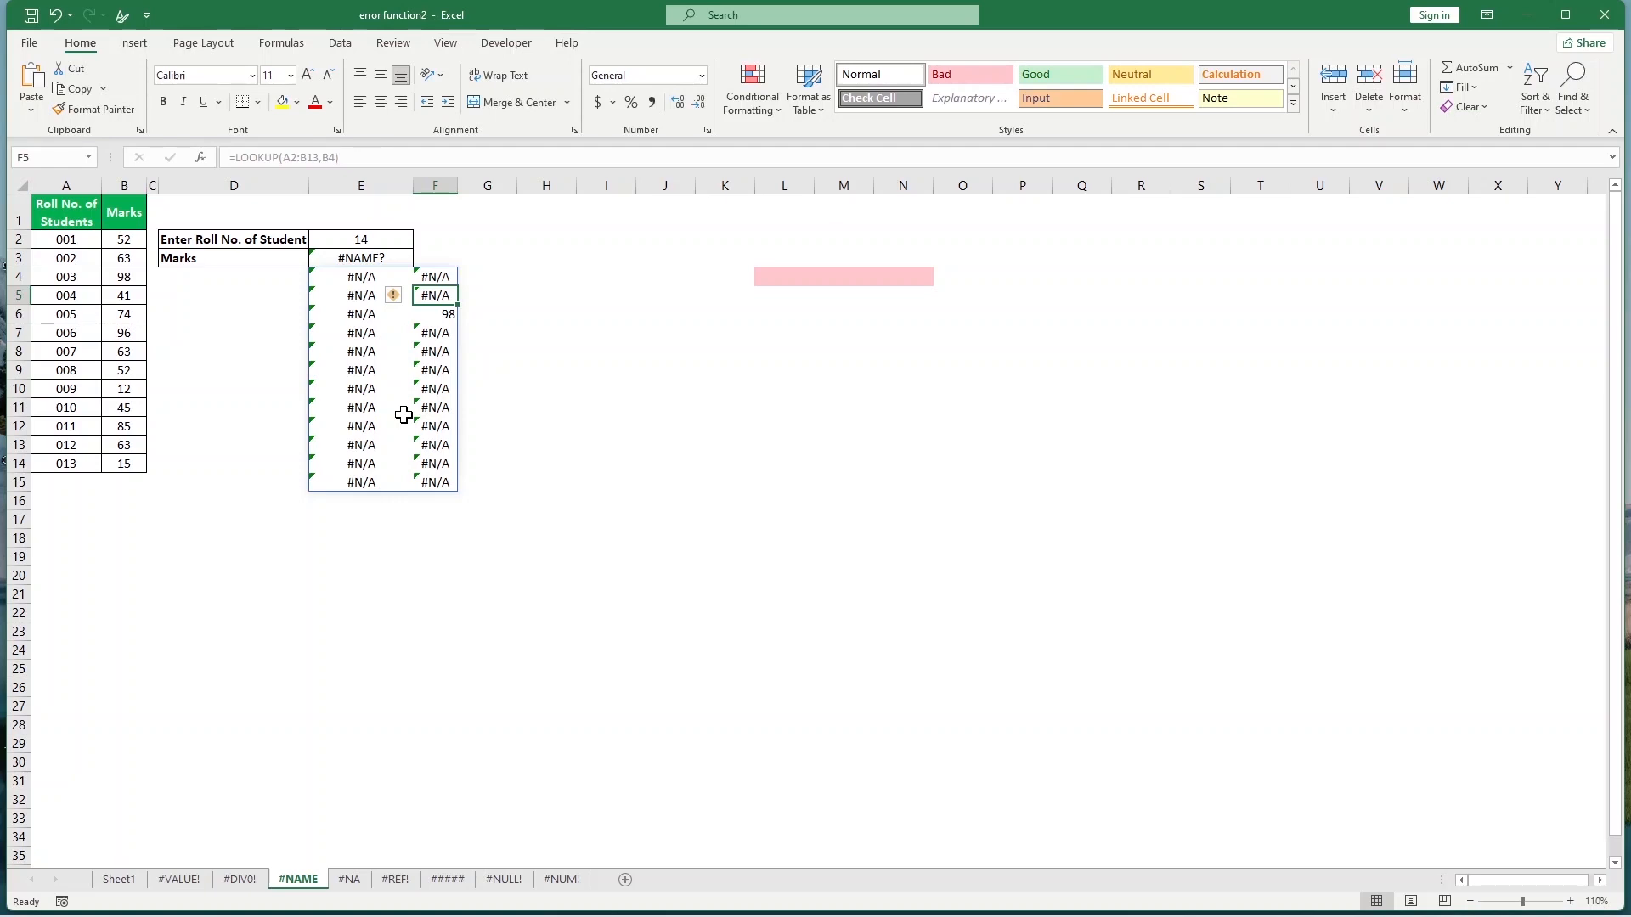
pyautogui.click(479, 443)
# Step: On the #NA sheet, examine the selected student name in E2 and the arguments of the VLOOKUP formula in E3
pyautogui.hotkey('ctrl', 'pagedown')
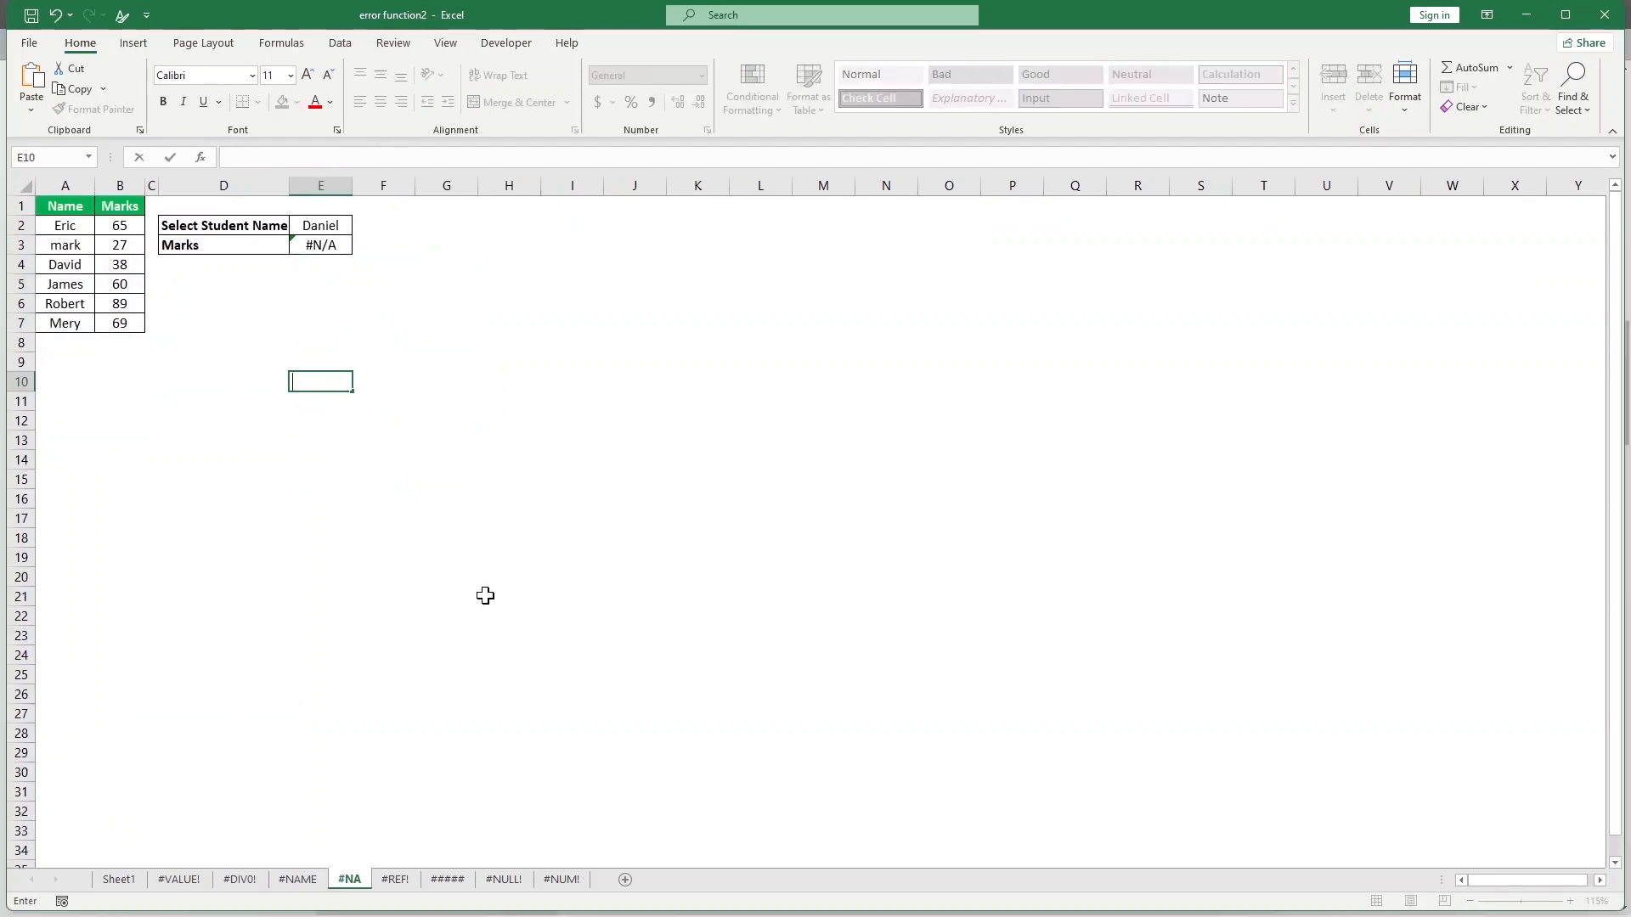
pyautogui.click(480, 596)
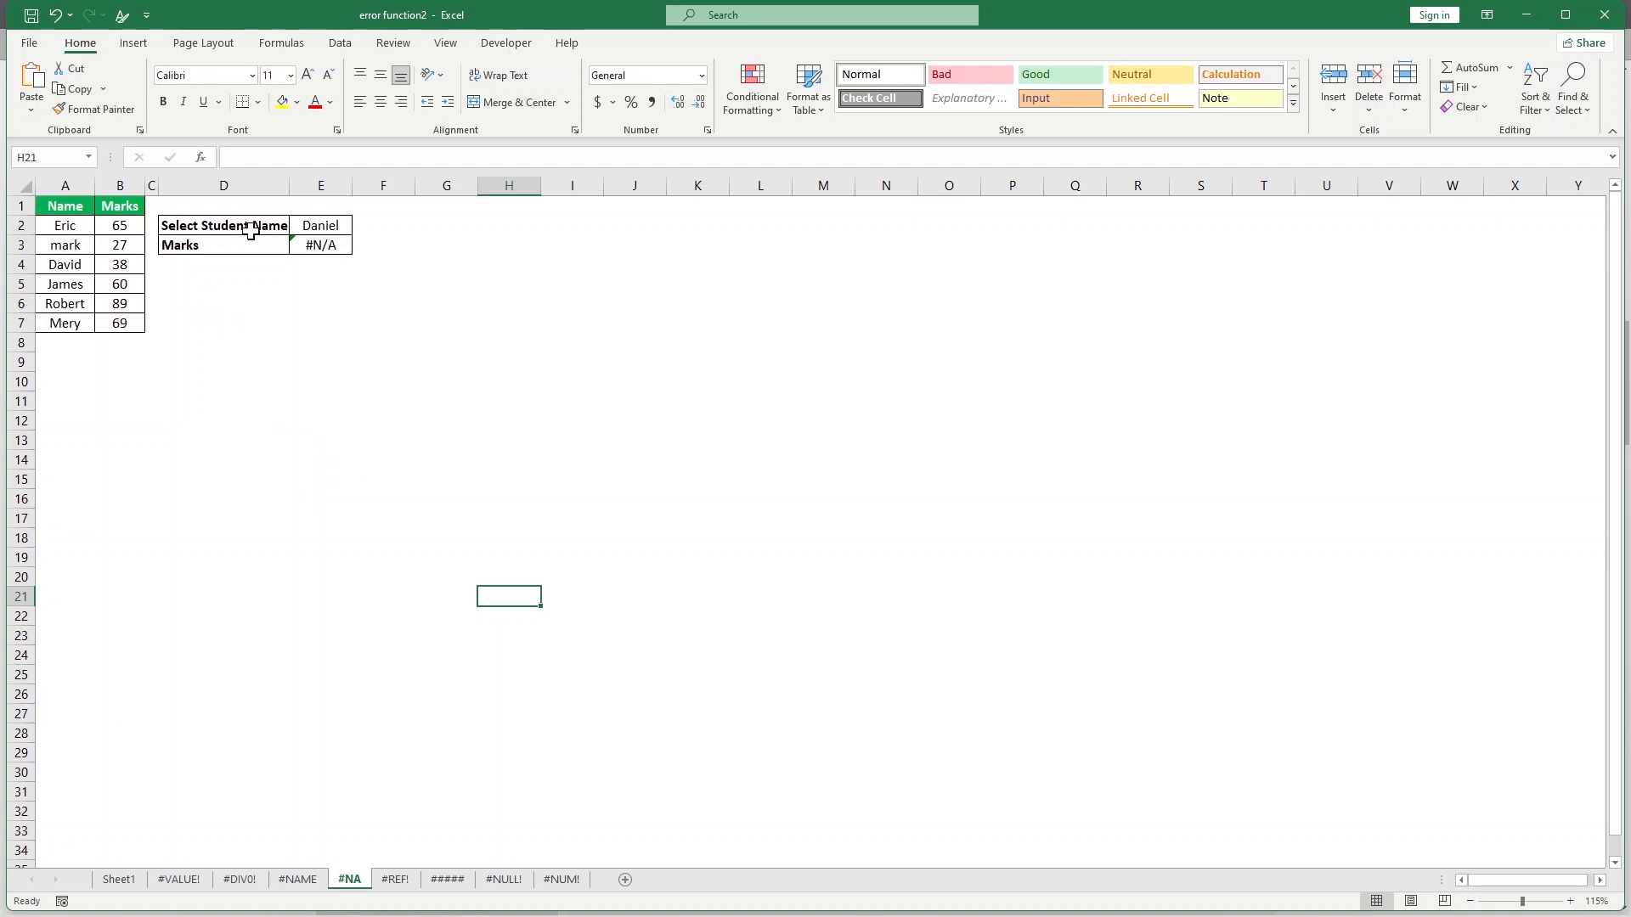
pyautogui.click(316, 226)
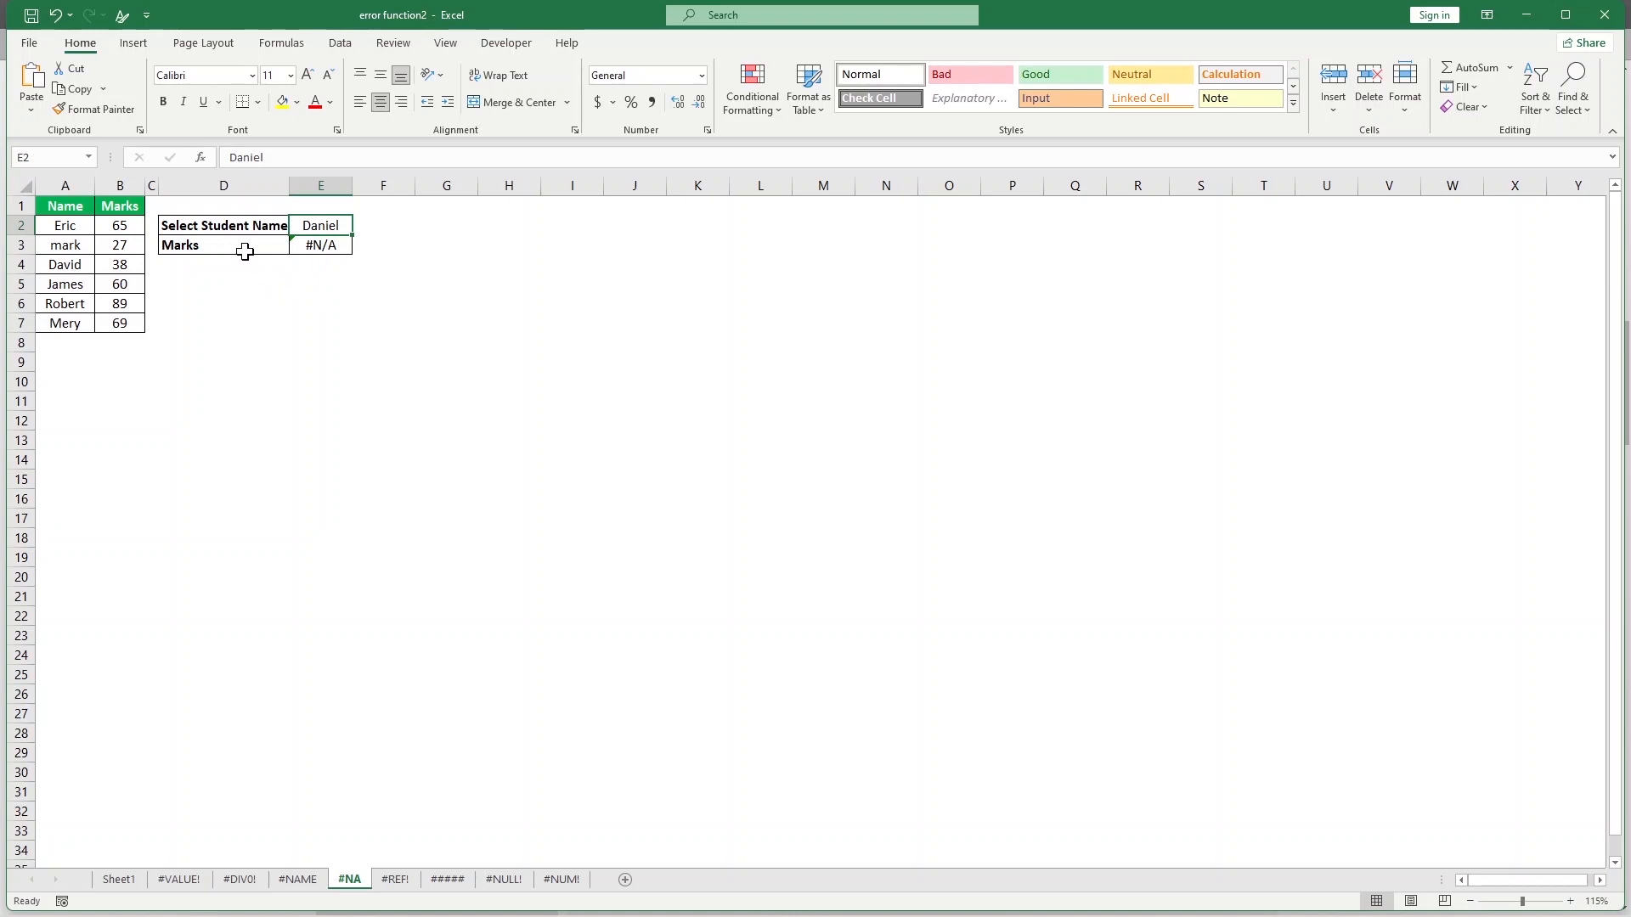
pyautogui.click(313, 247)
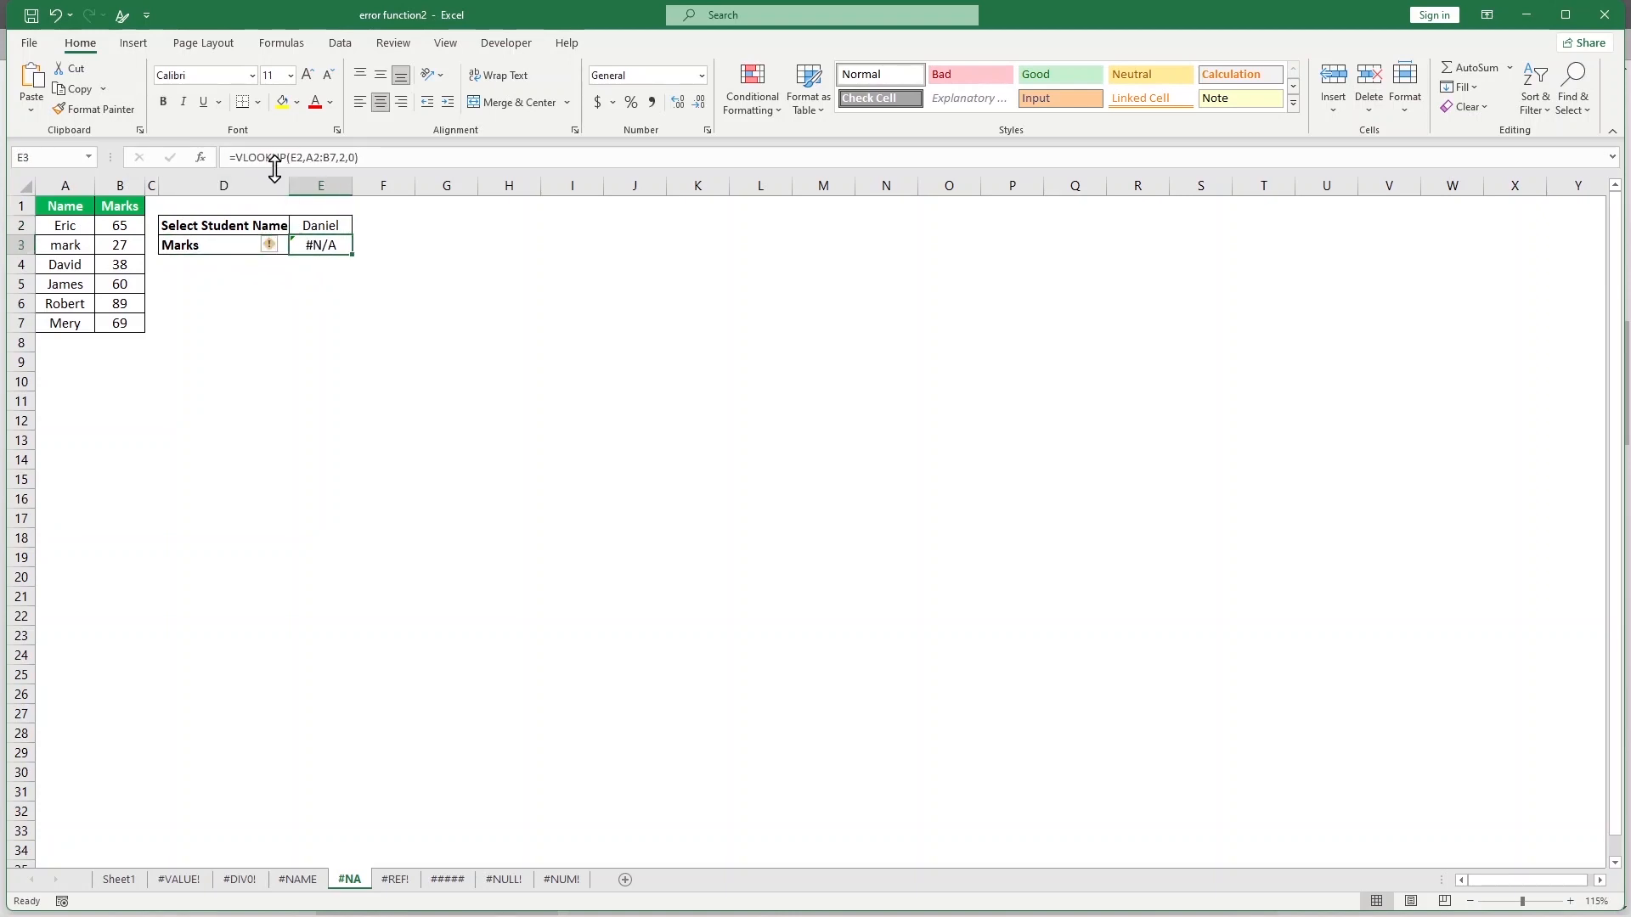
pyautogui.click(307, 161)
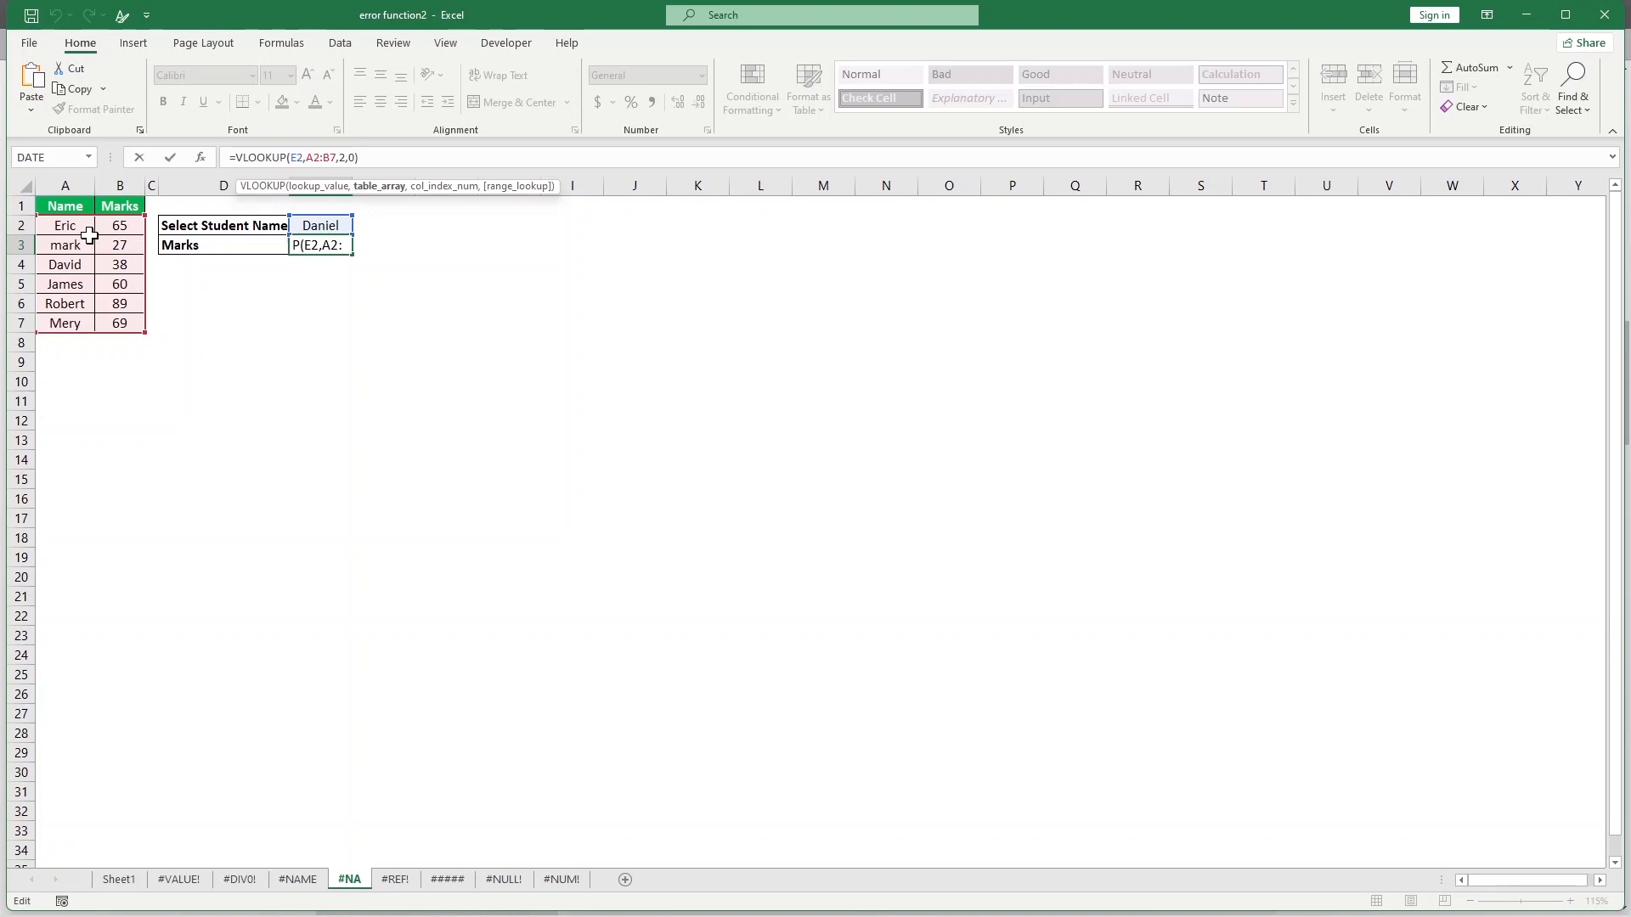
pyautogui.press('Return')
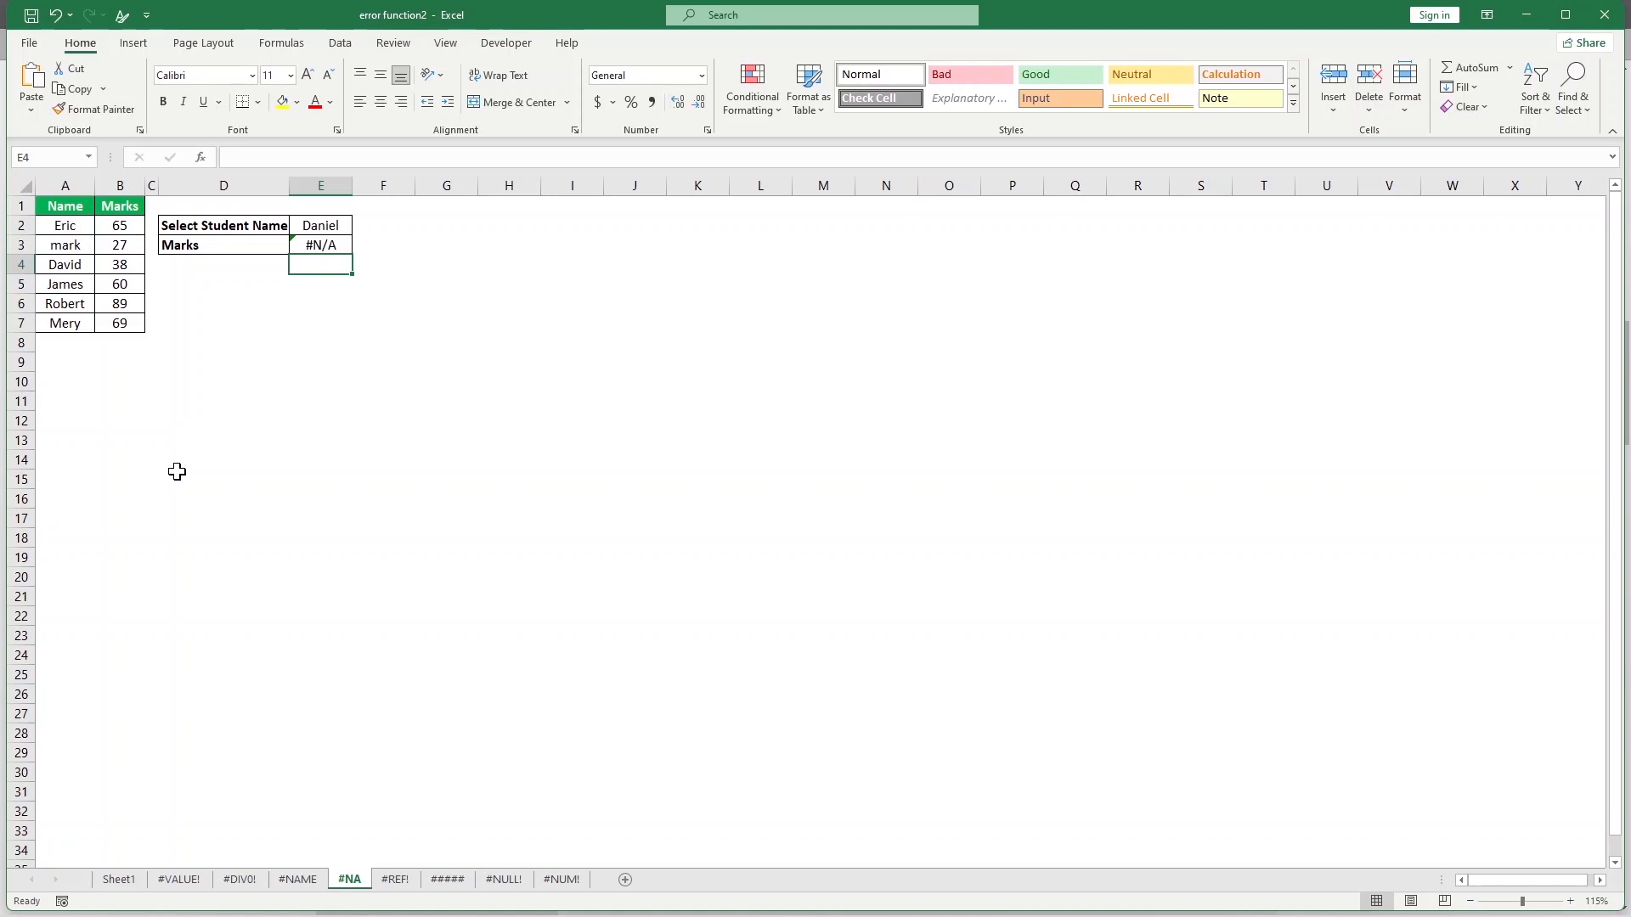
# Step: Replace the student name in E2 with the name listed in A5, in lowercase
pyautogui.click(319, 226)
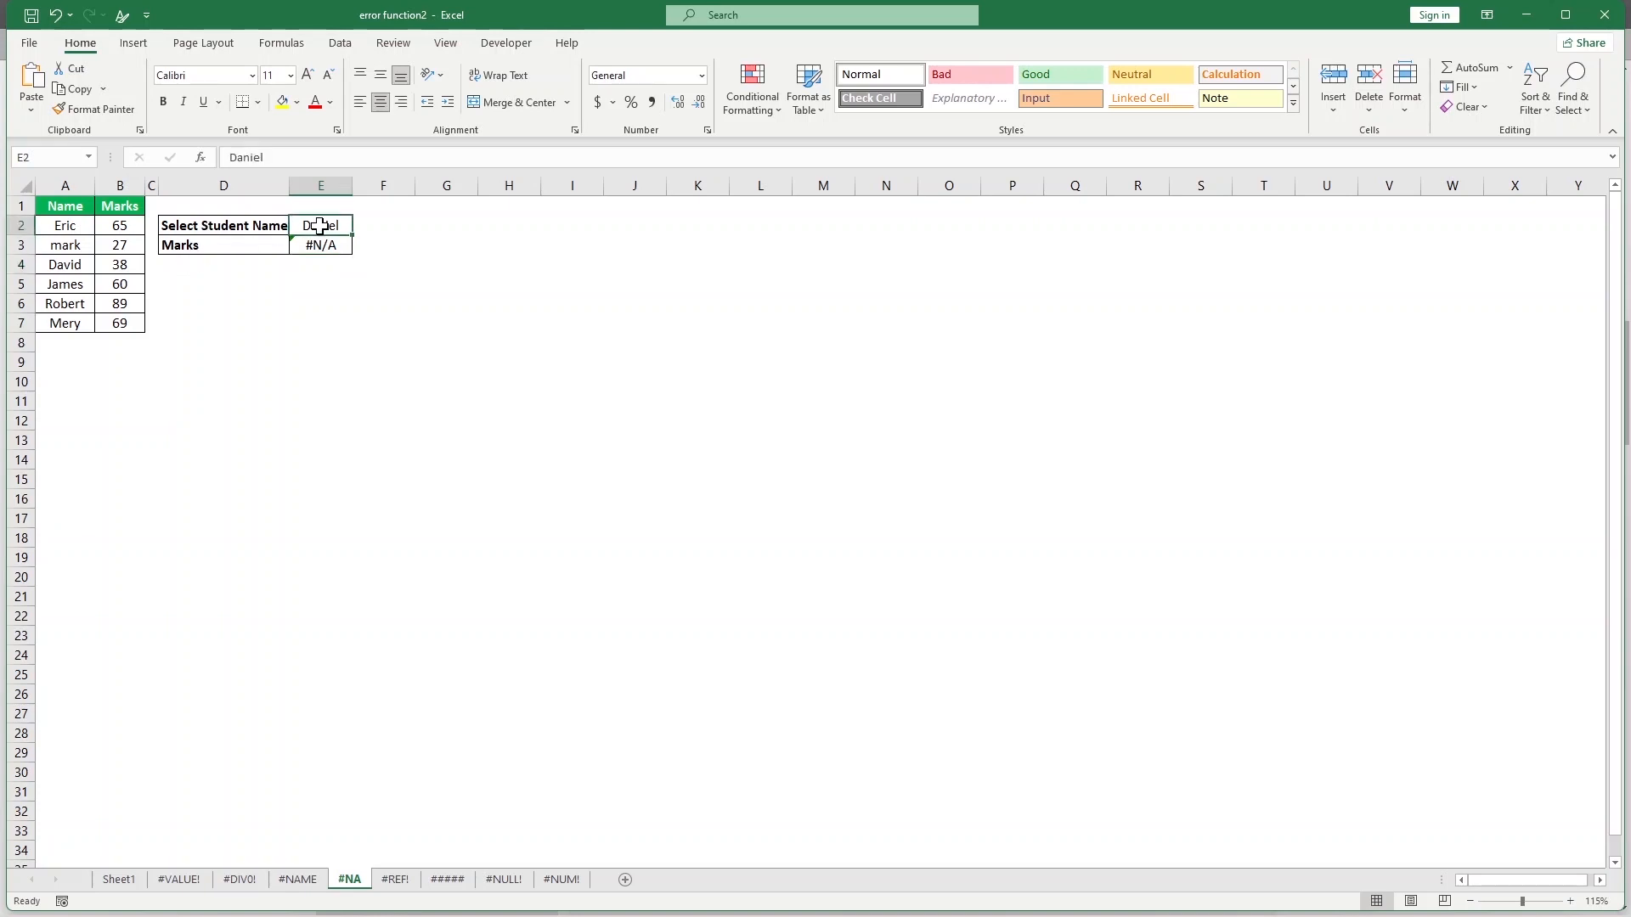
pyautogui.write('jame')
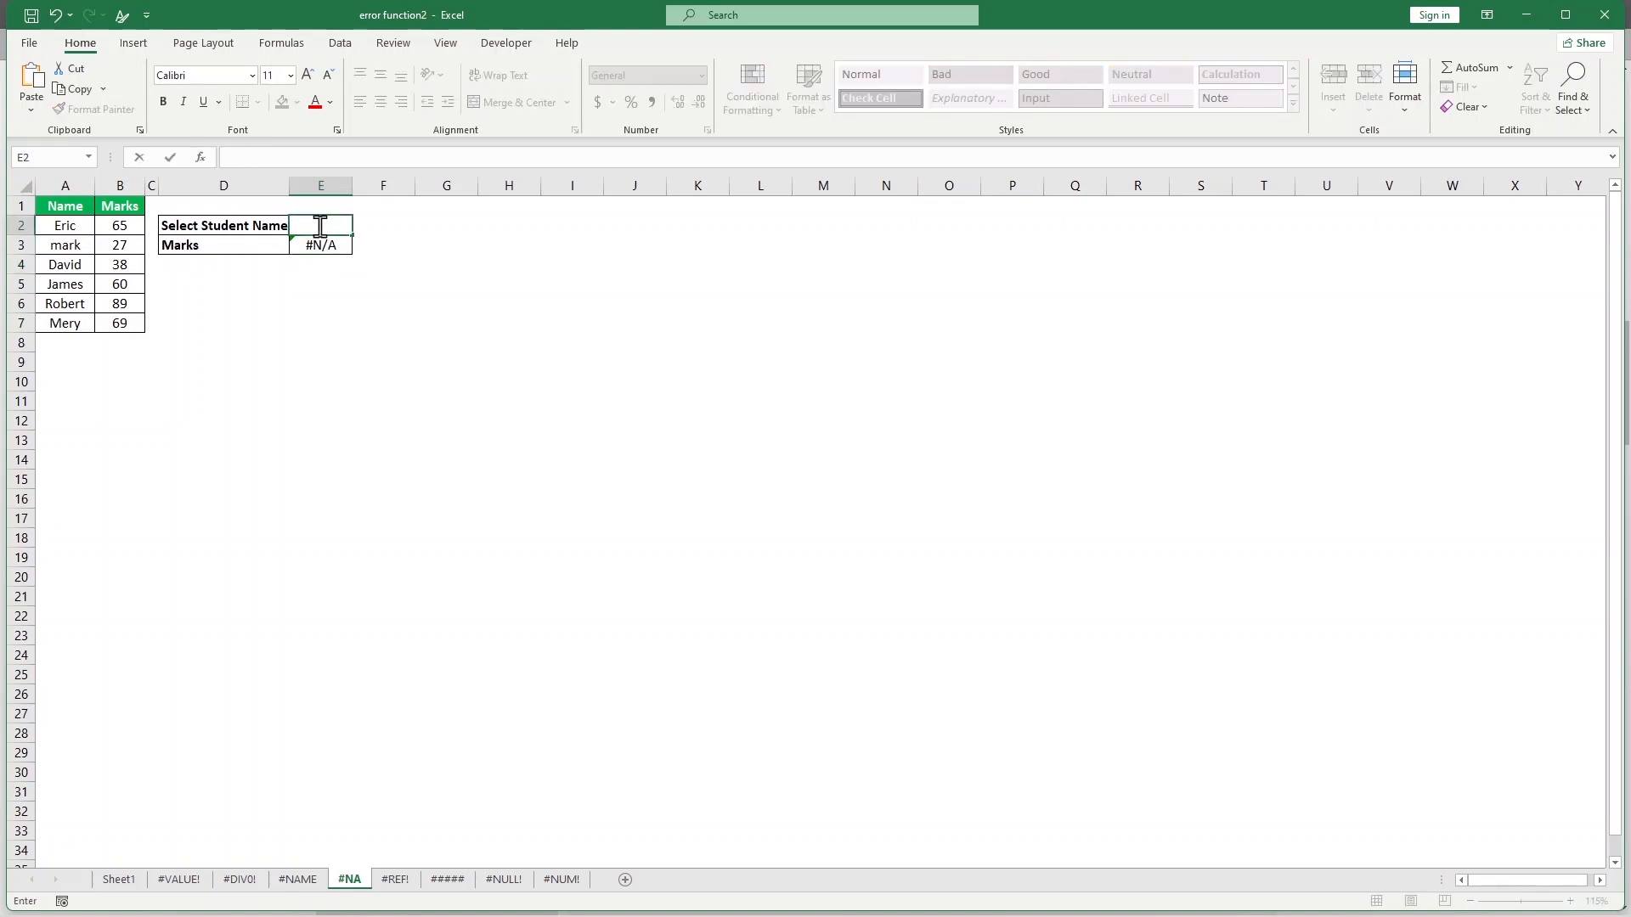
pyautogui.write('s')
pyautogui.press('Return')
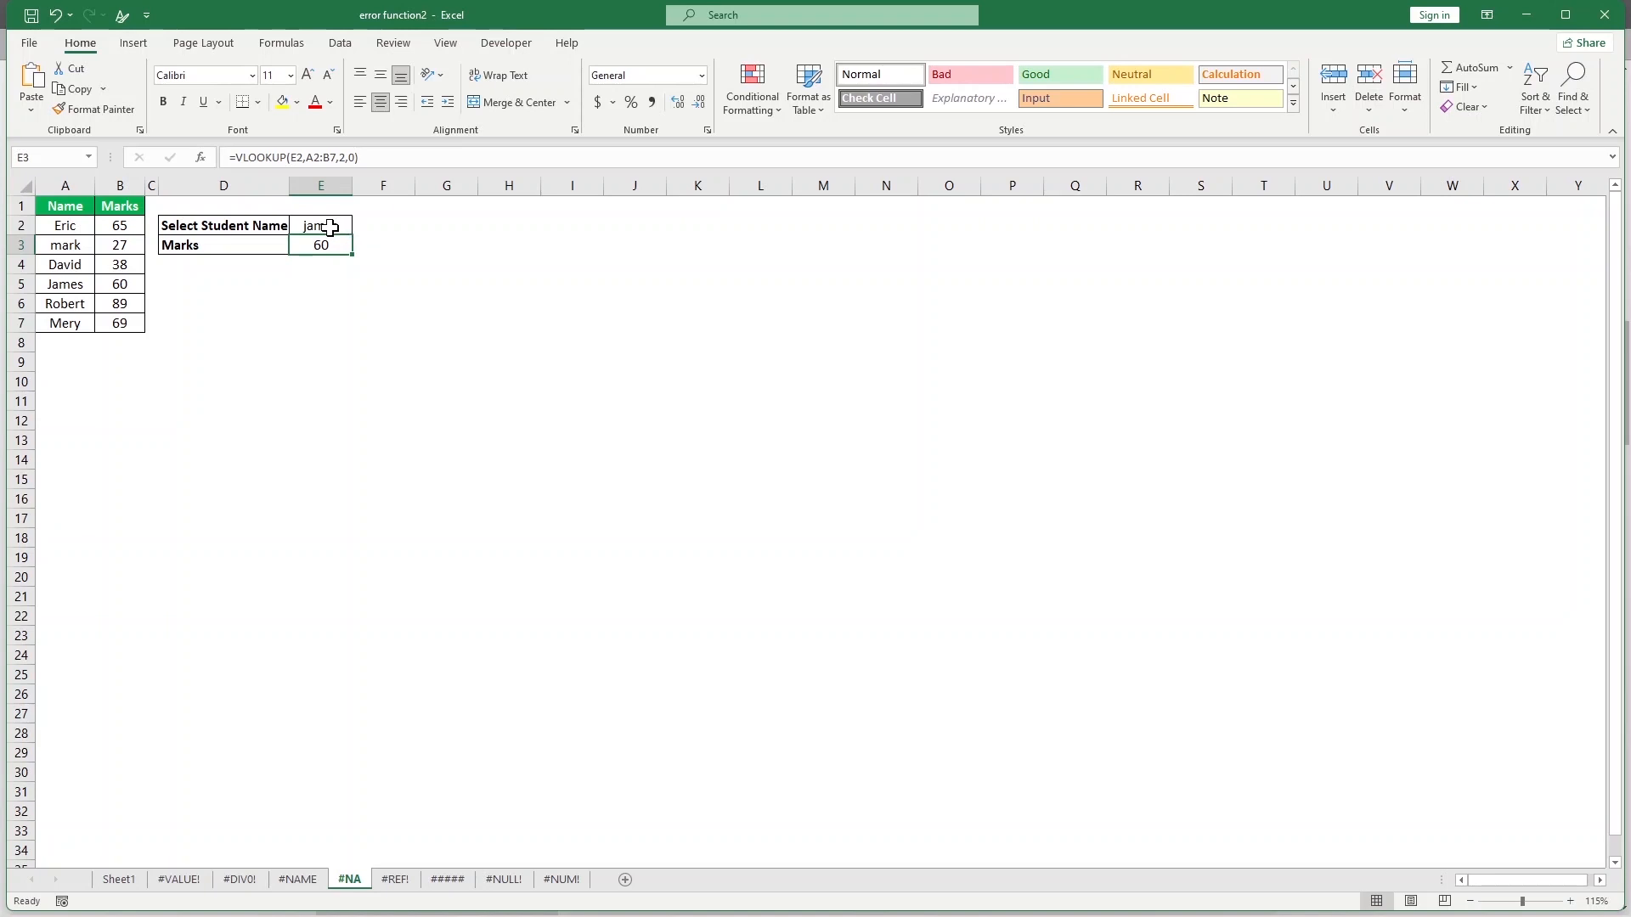
# Step: Replace the student name in E2 with the name listed in A6, in lowercase, and reselect the cell
pyautogui.click(304, 225)
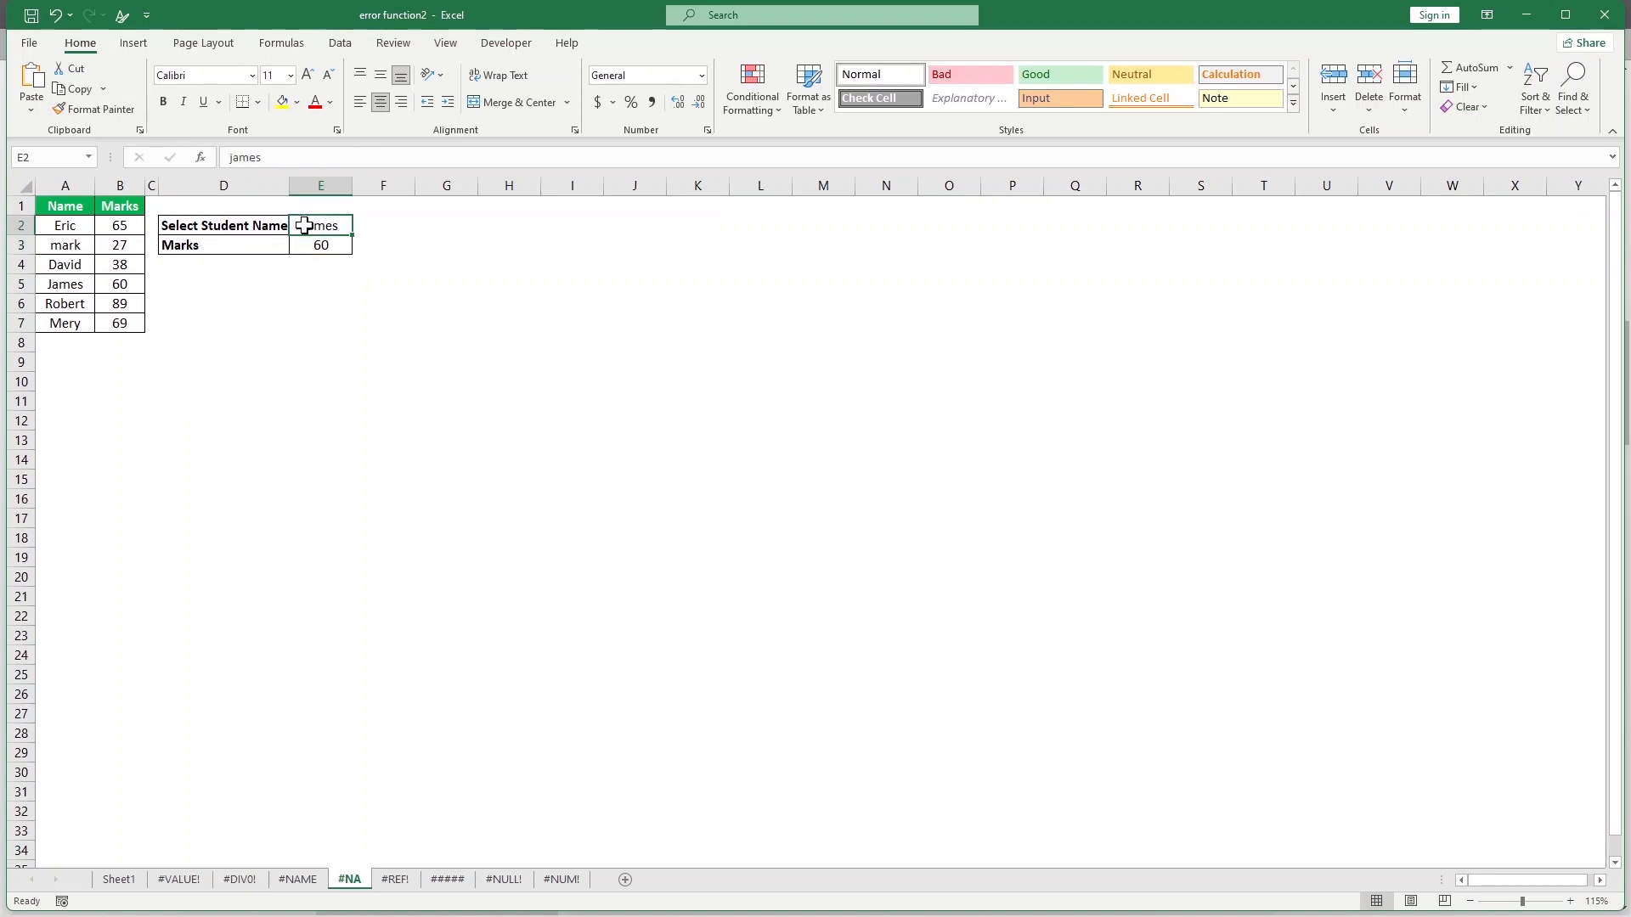
pyautogui.press('BackSpace')
pyautogui.write('robert')
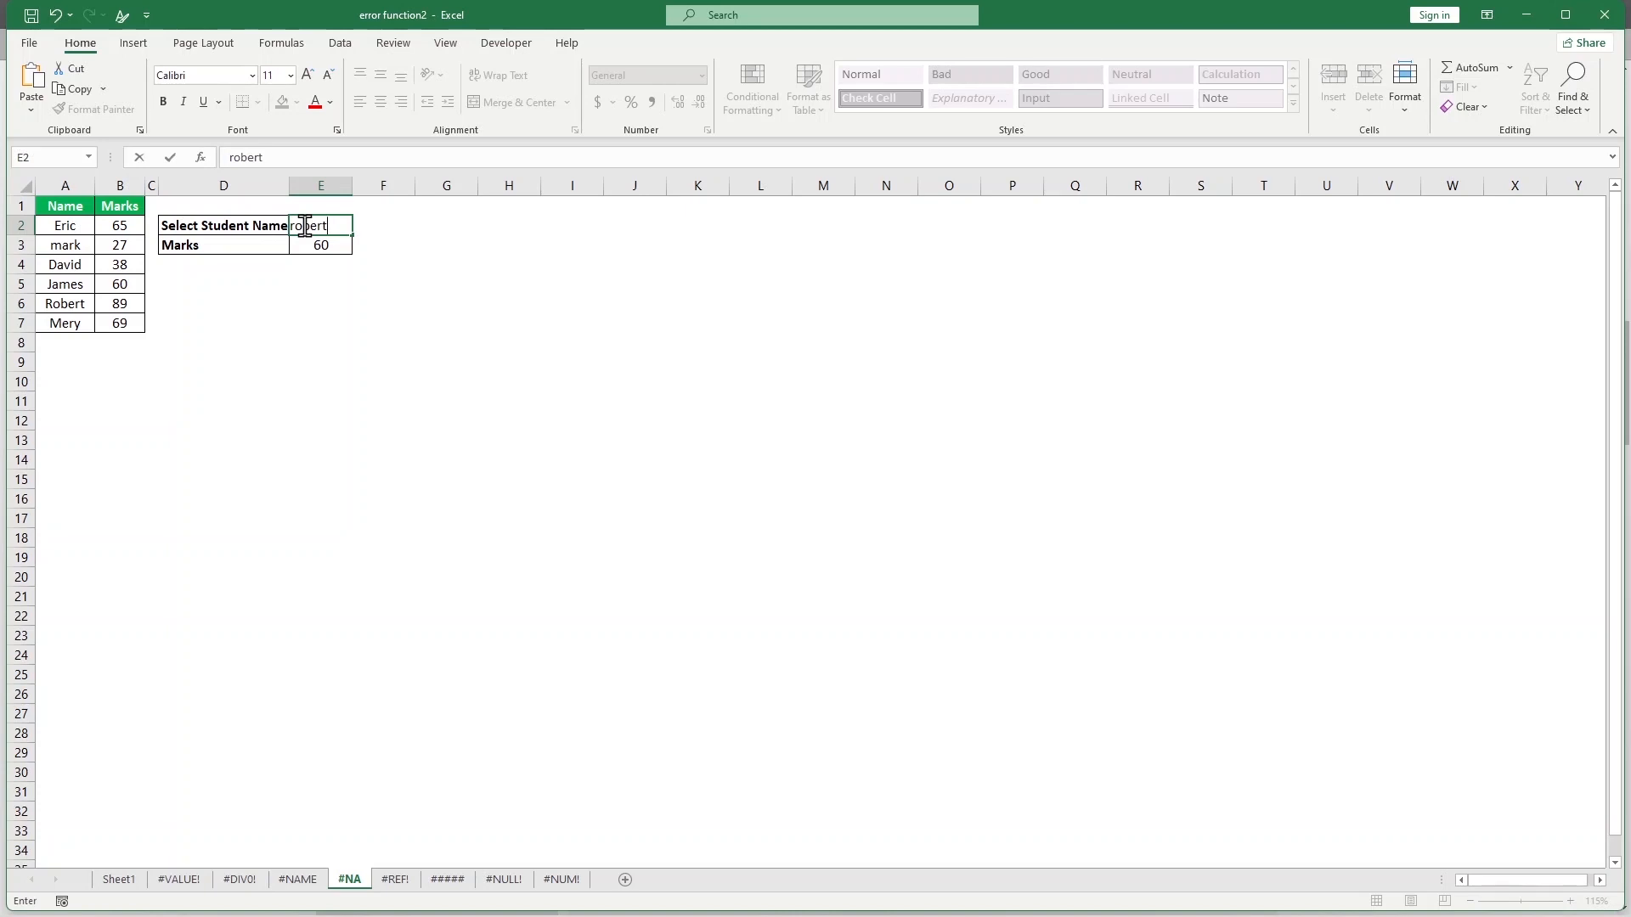
pyautogui.press('Return')
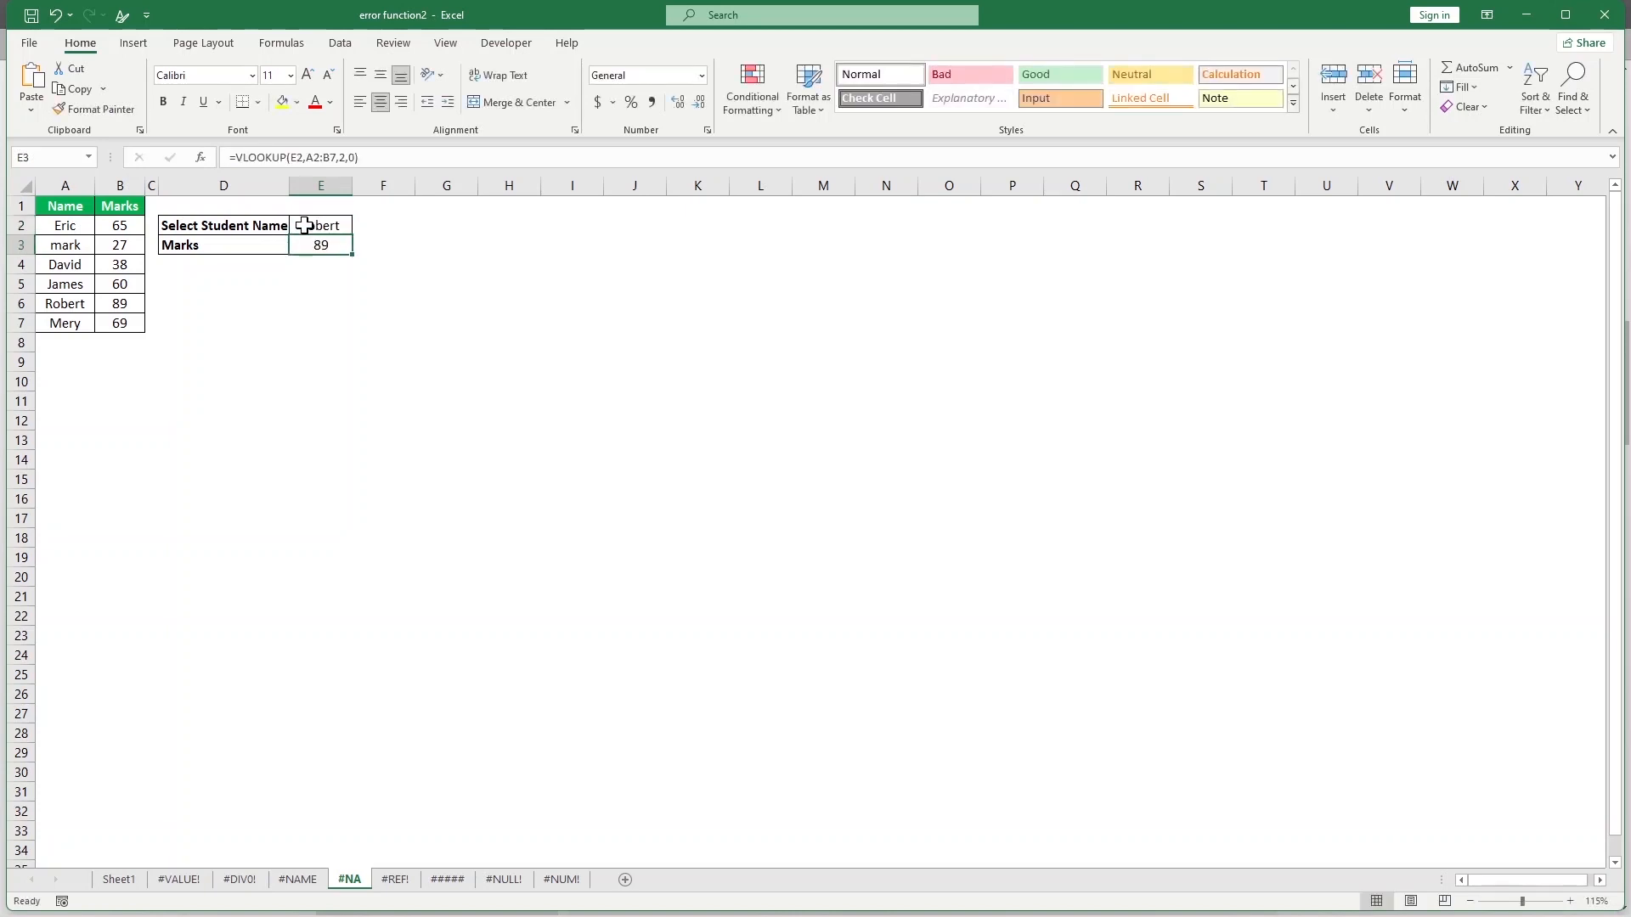
pyautogui.press('Up')
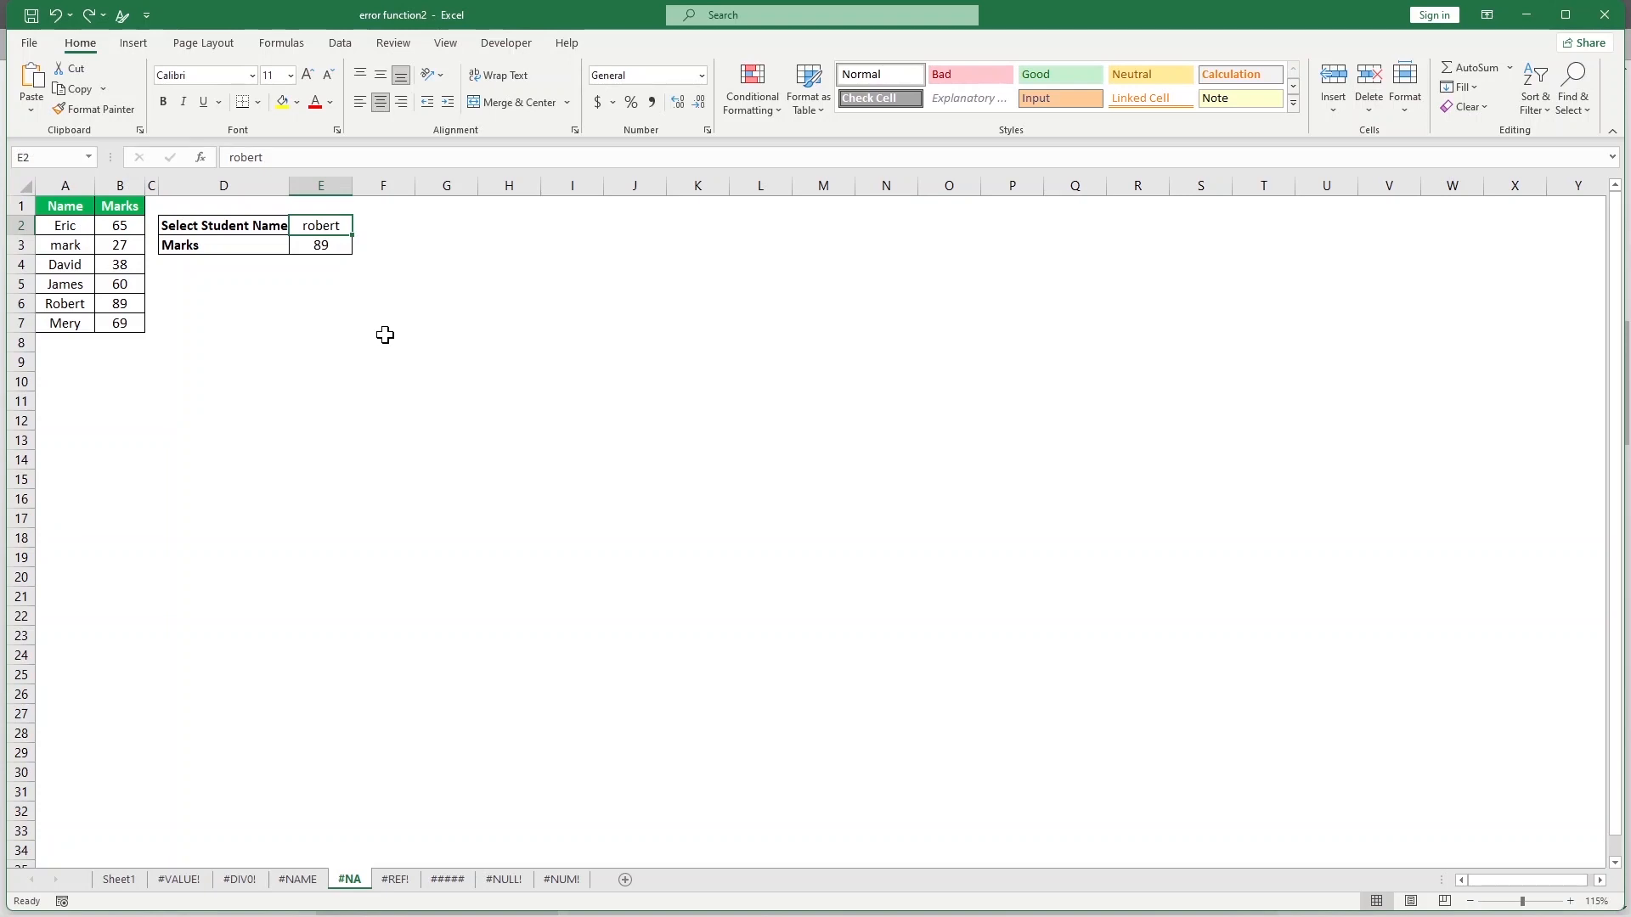
# Step: On the #REF! sheet, enter the formula =SUM(A2:A9,C12) in cell E15
pyautogui.hotkey('ctrl', 'pagedown')
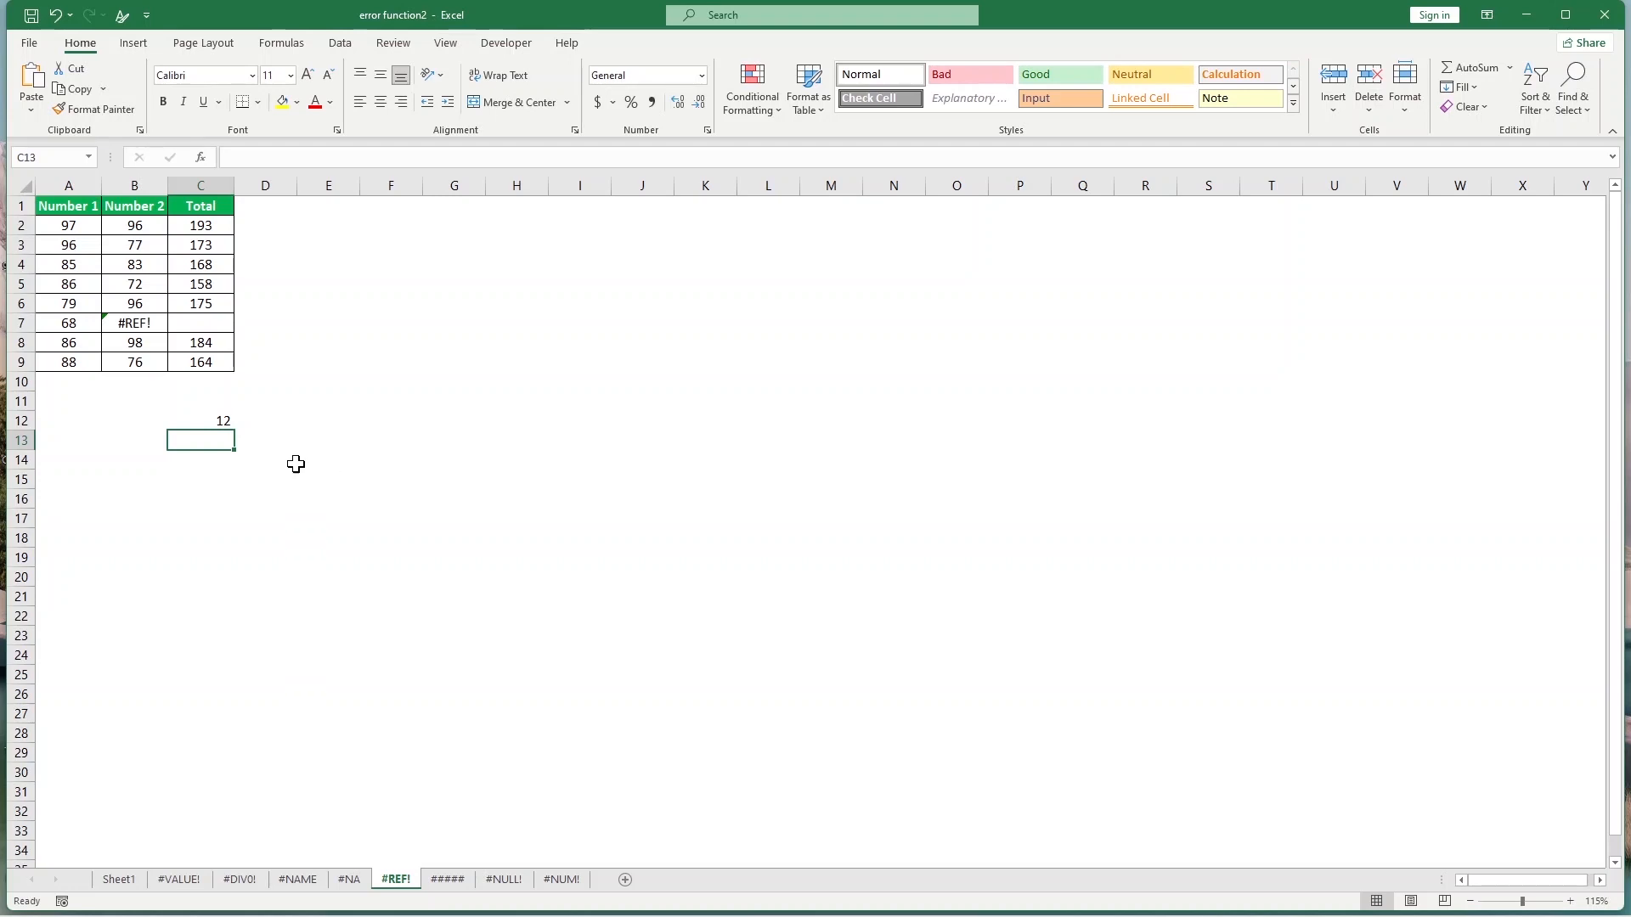
pyautogui.click(226, 425)
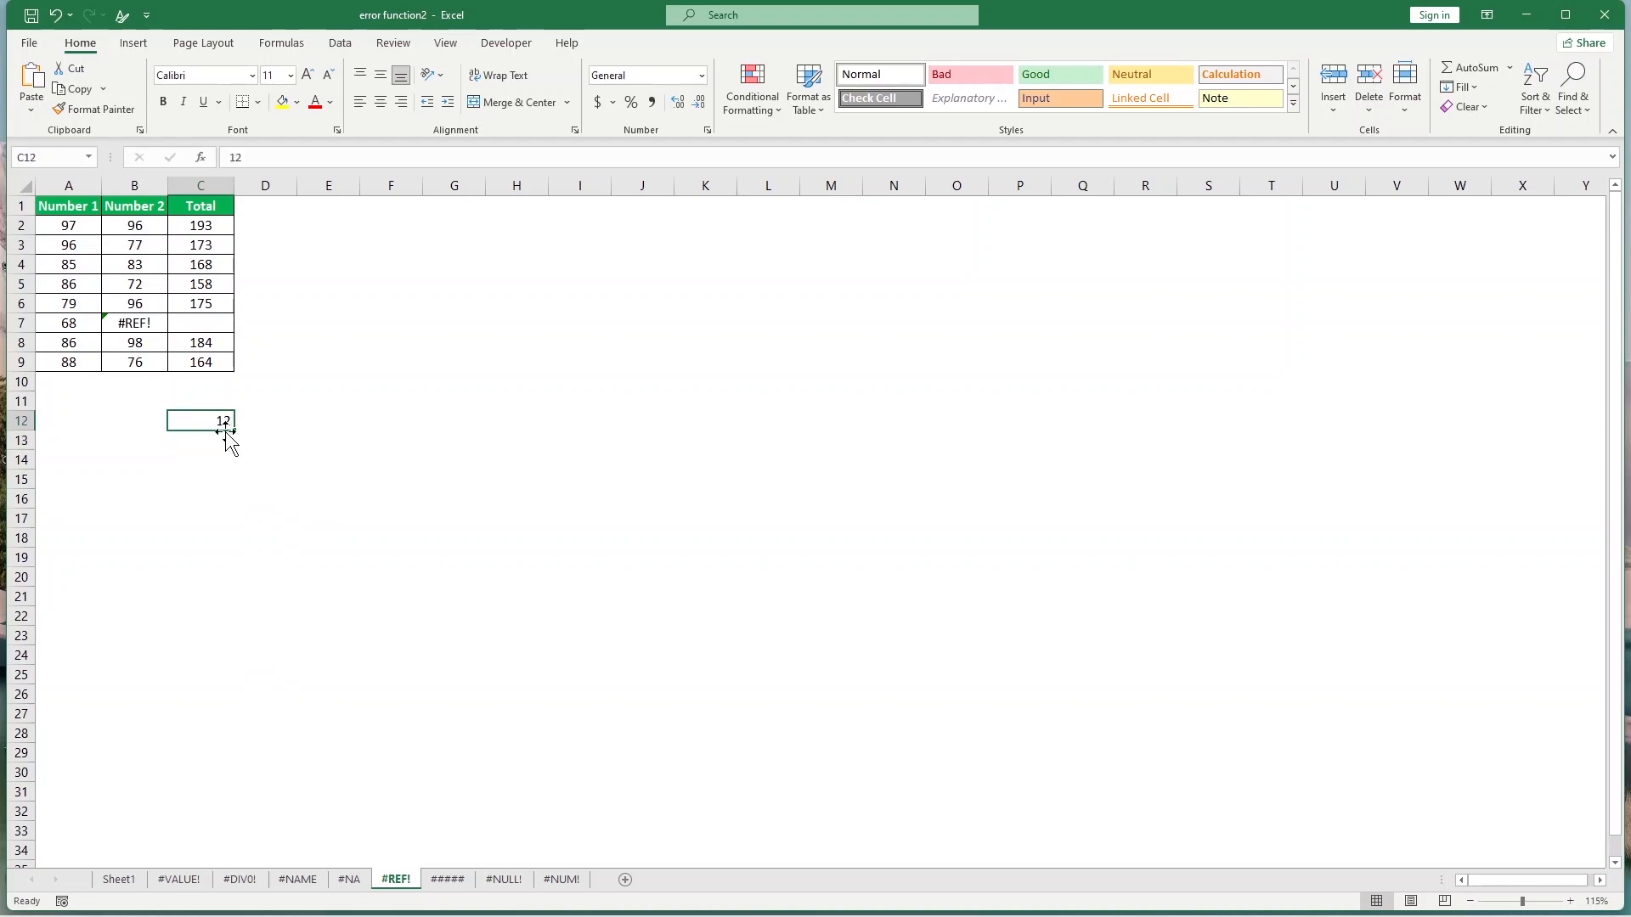
pyautogui.click(337, 481)
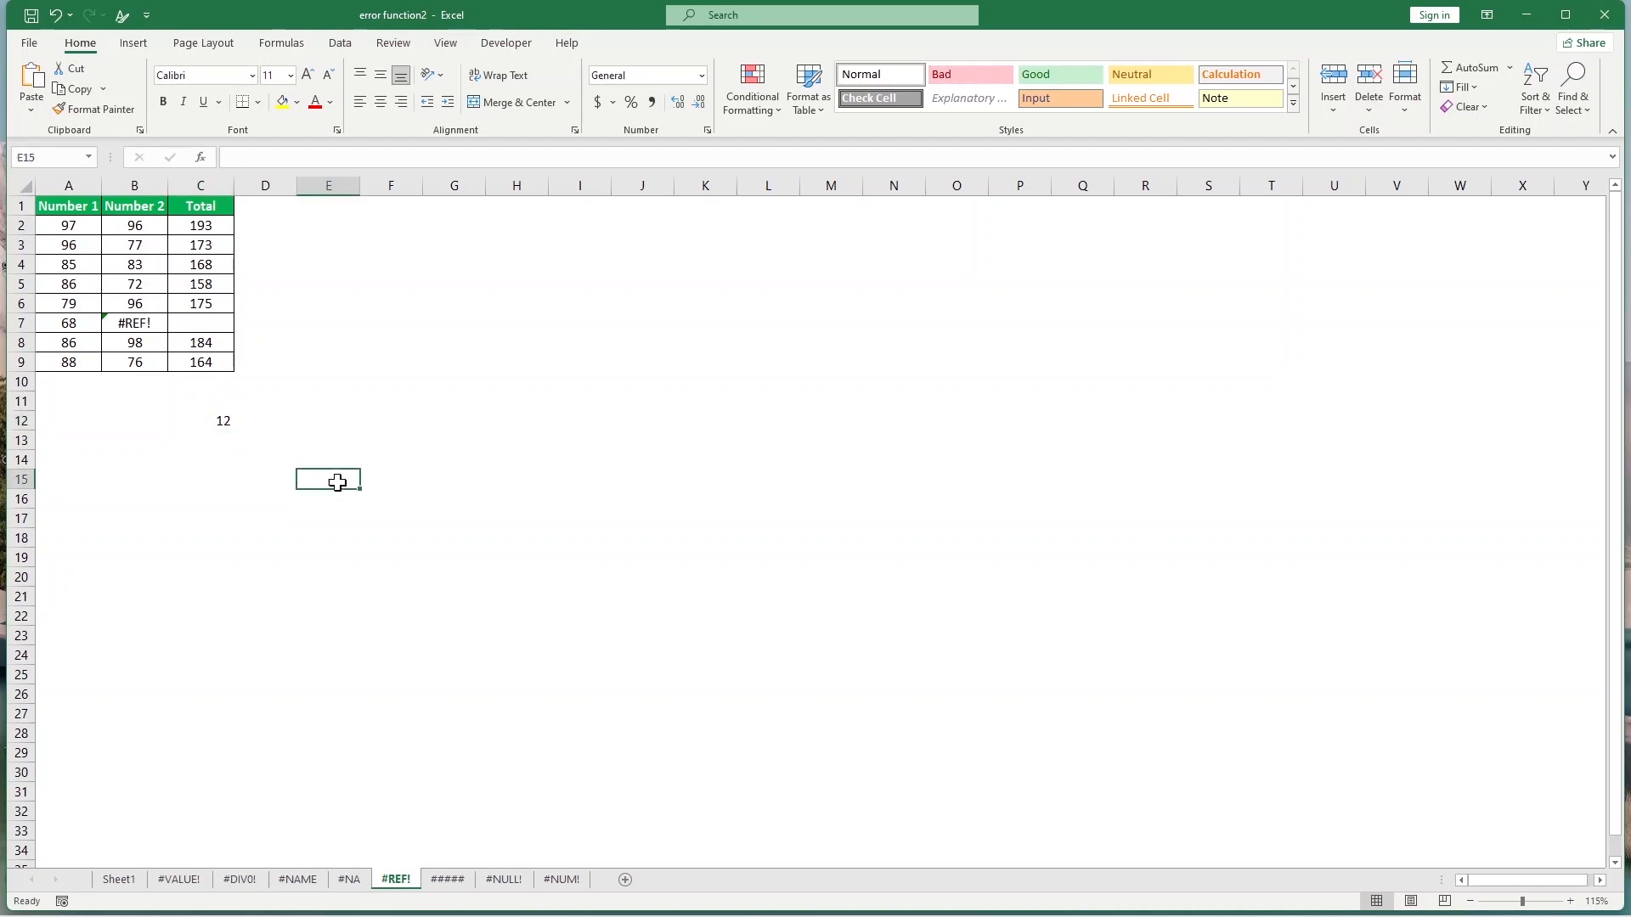
pyautogui.write('=')
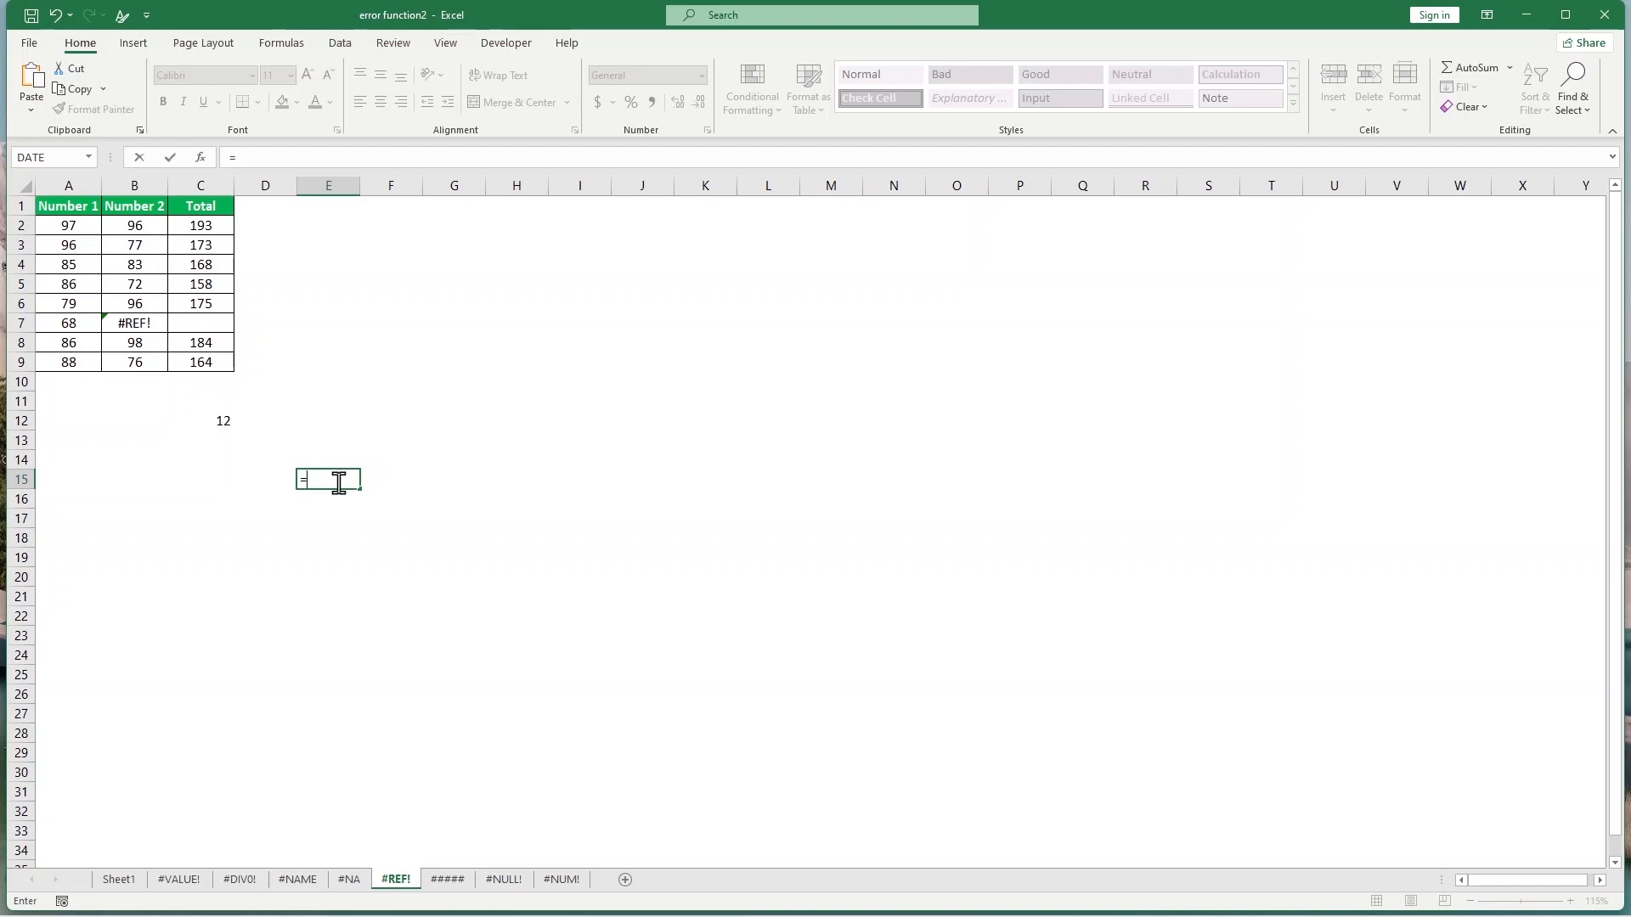
pyautogui.write('sum')
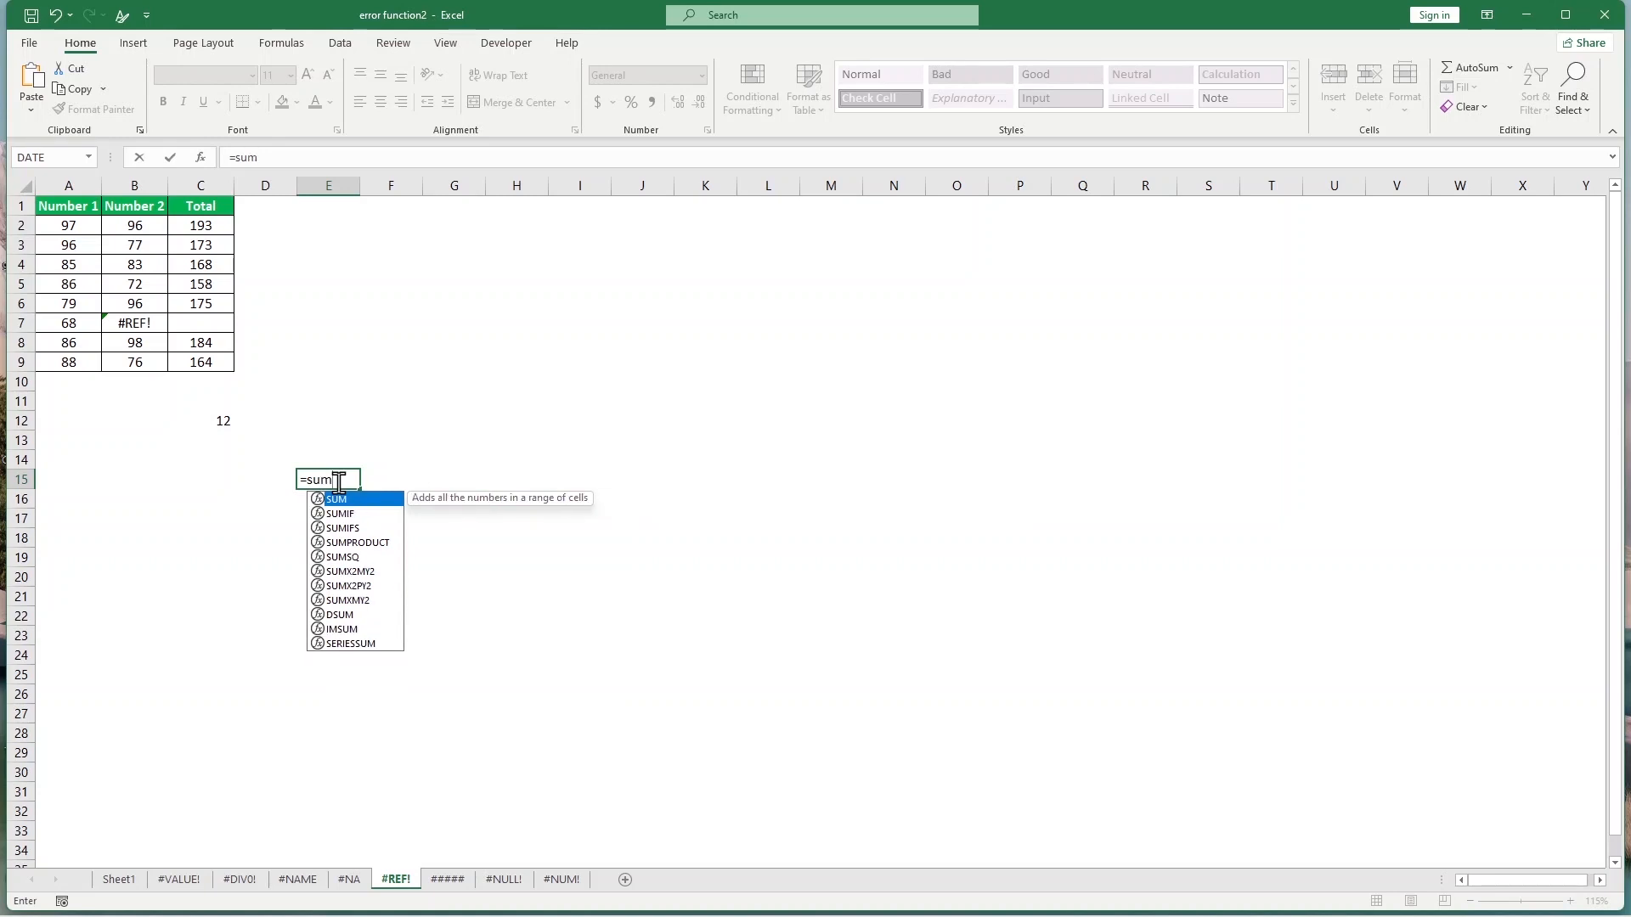
pyautogui.write('(')
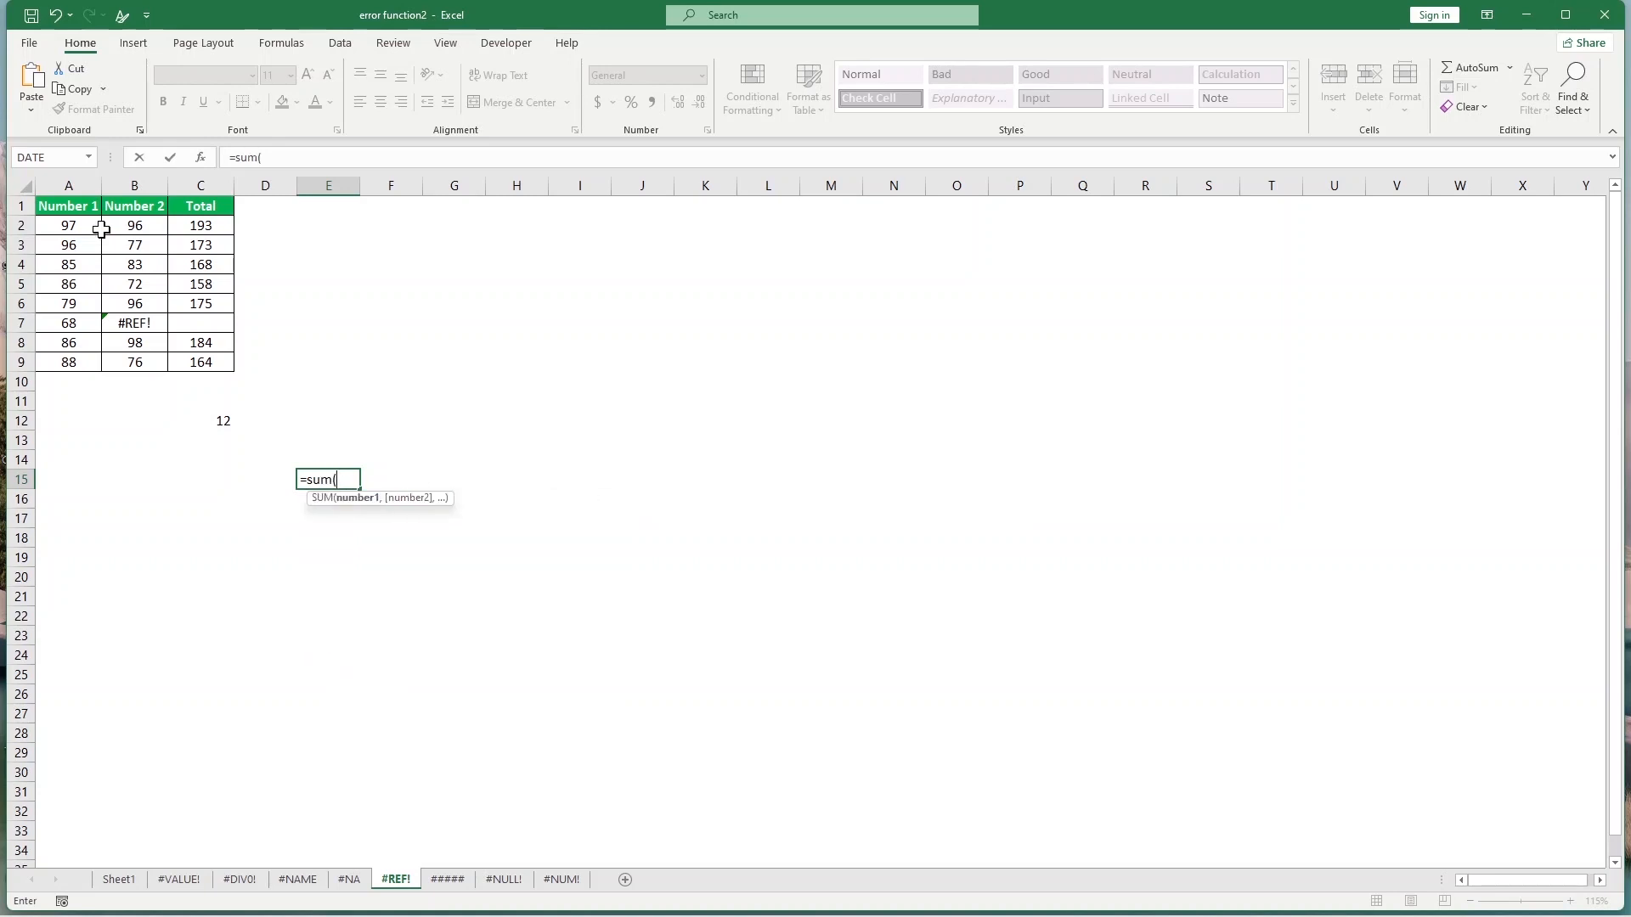
pyautogui.moveTo(82, 226); pyautogui.dragTo(87, 356)
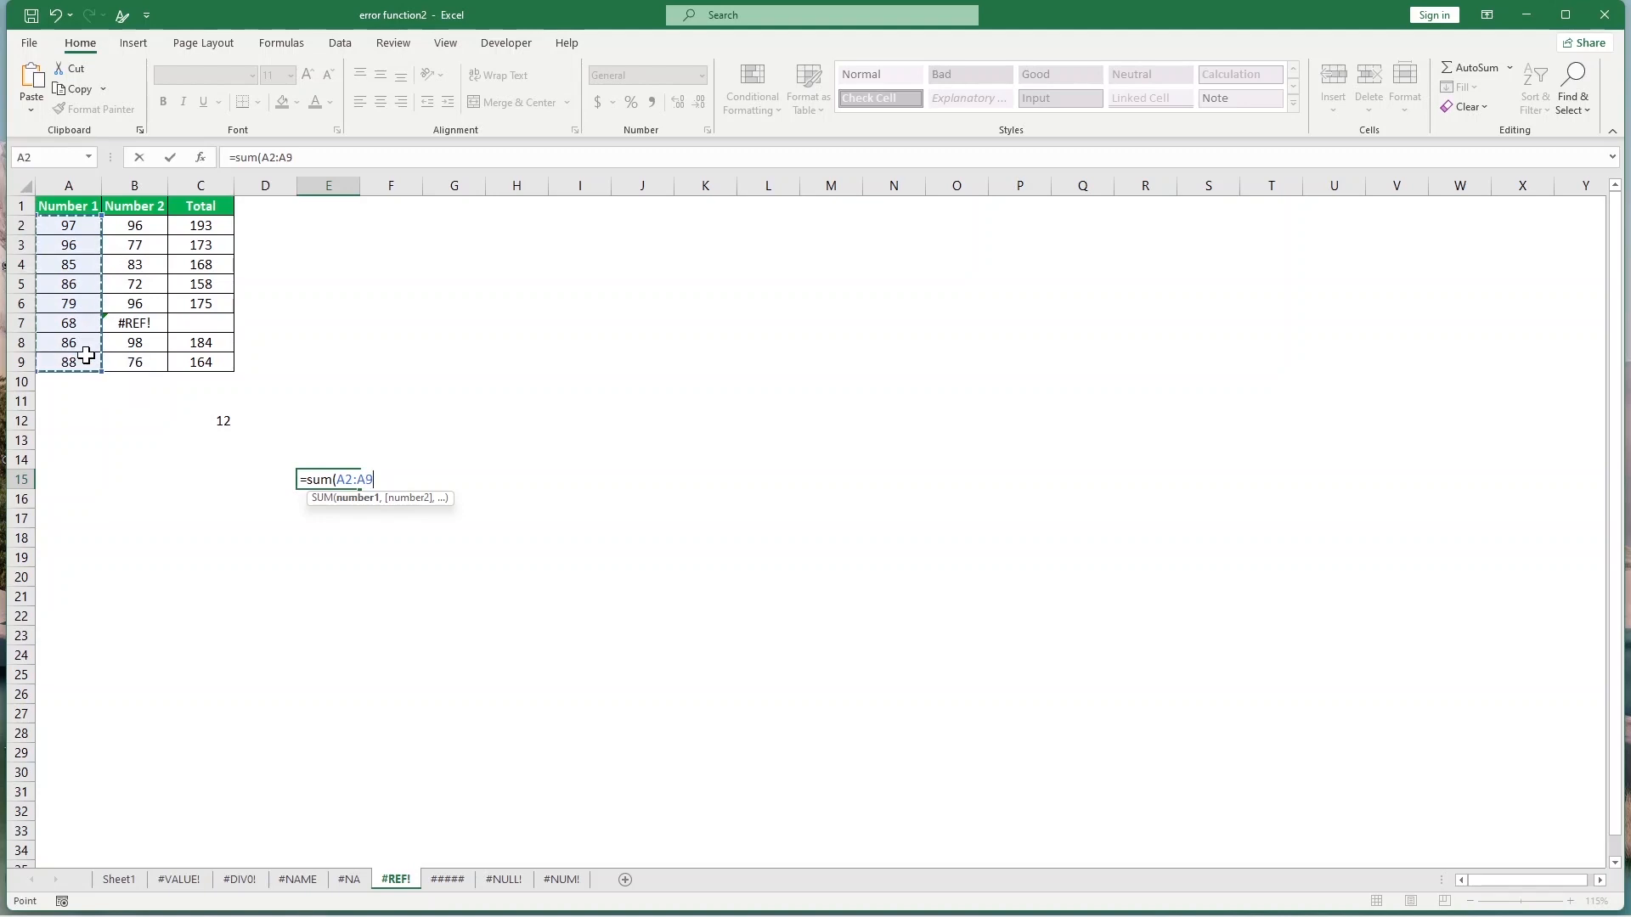
pyautogui.write(',')
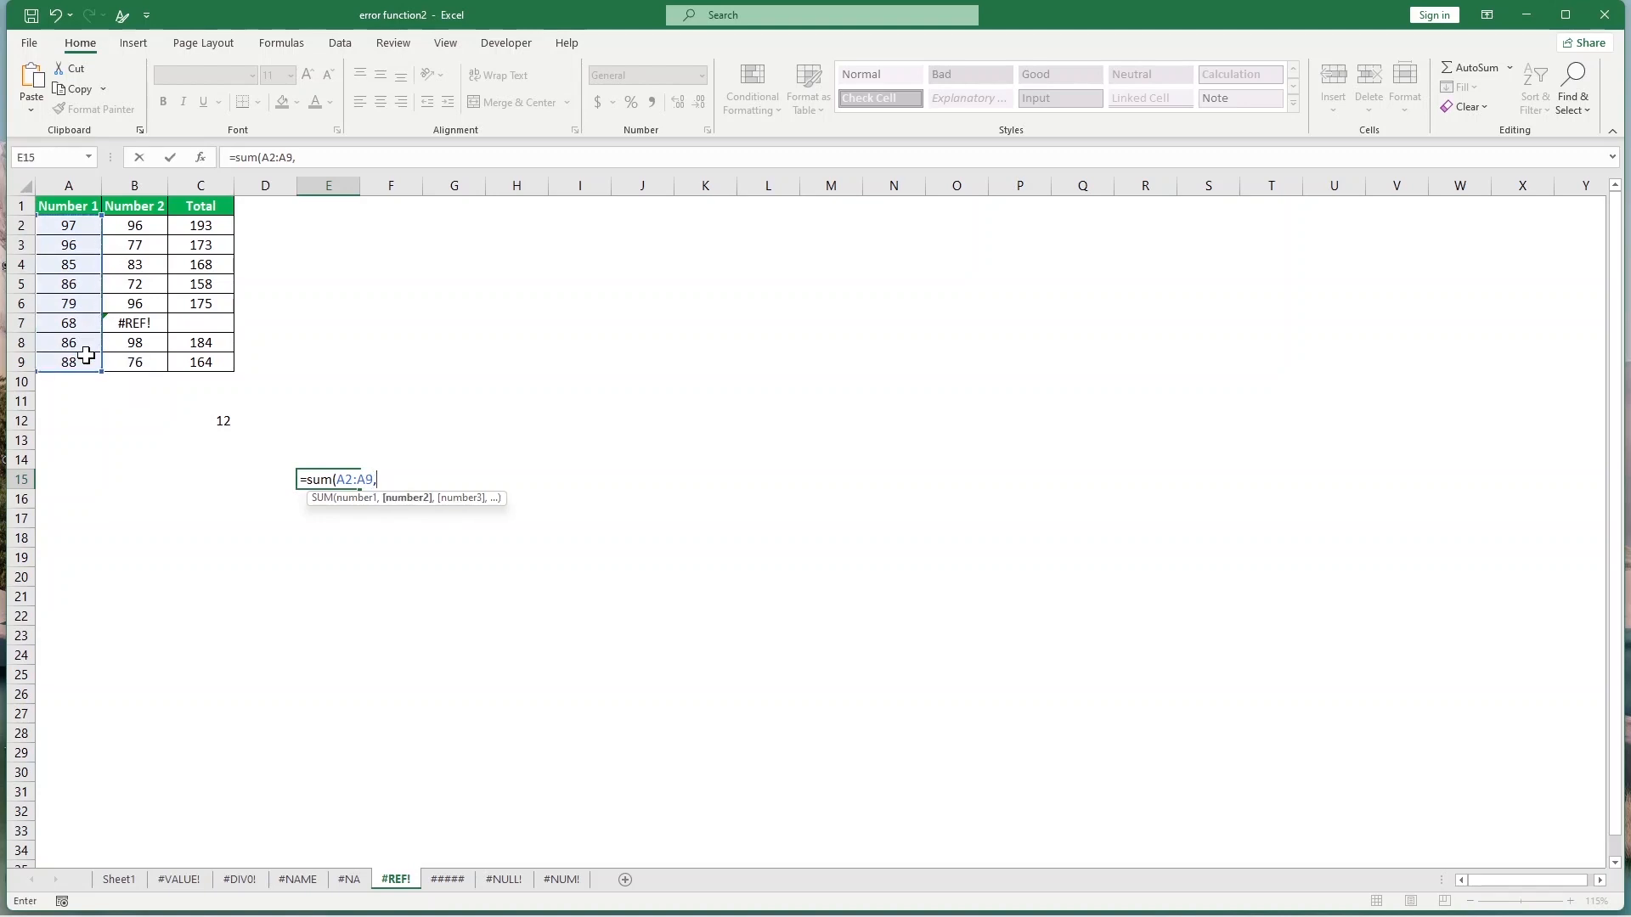
pyautogui.click(222, 422)
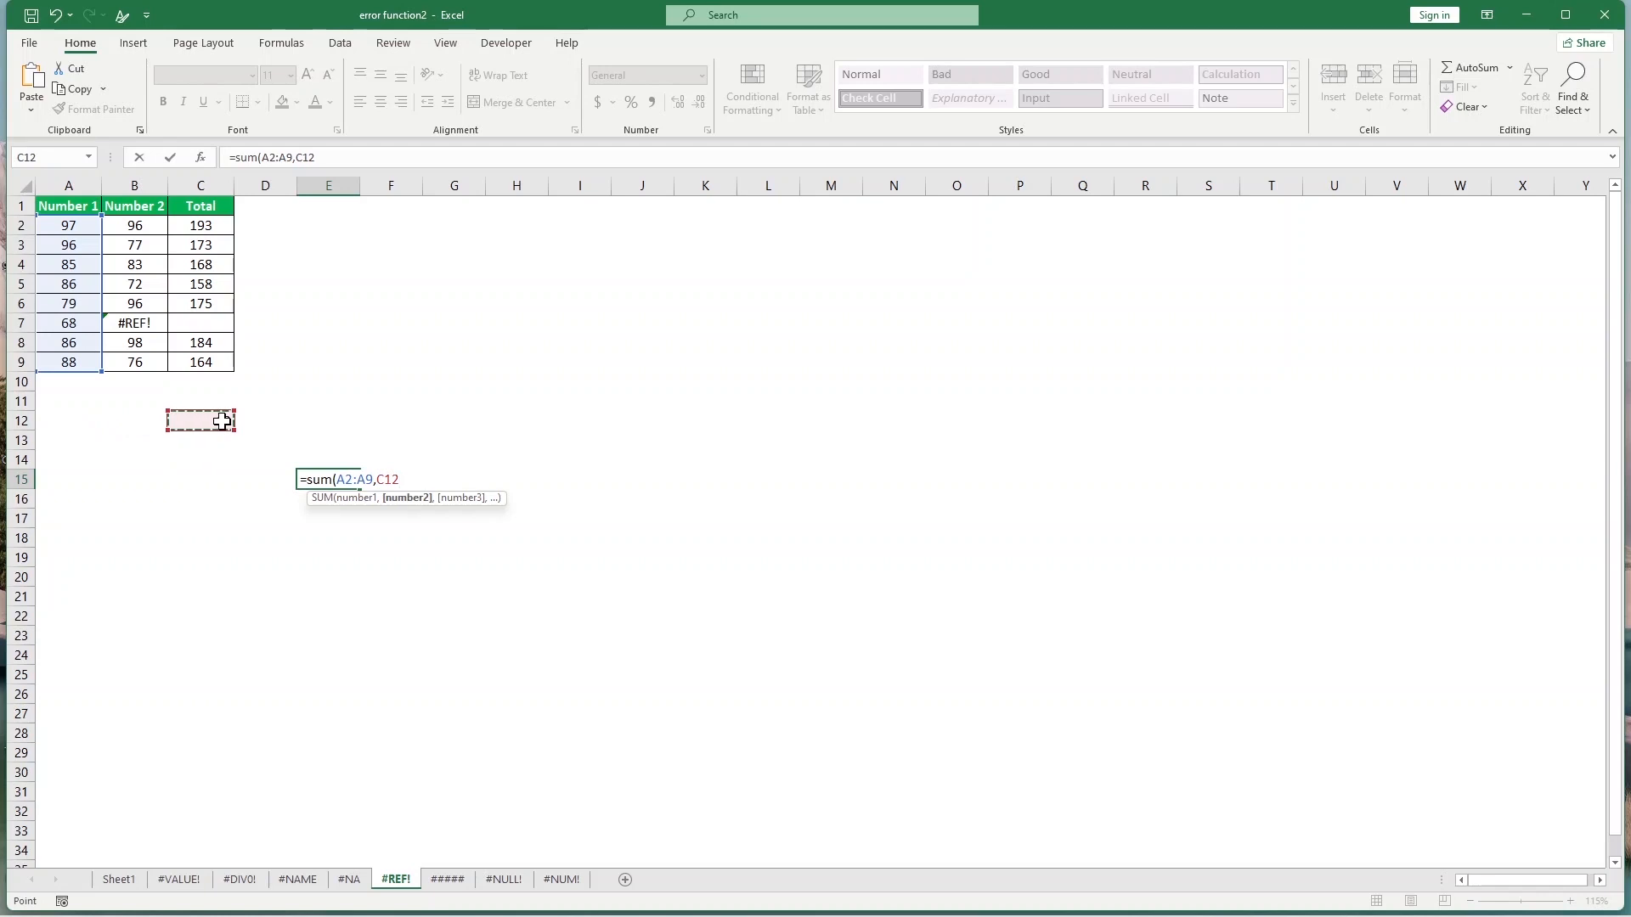
pyautogui.write(')')
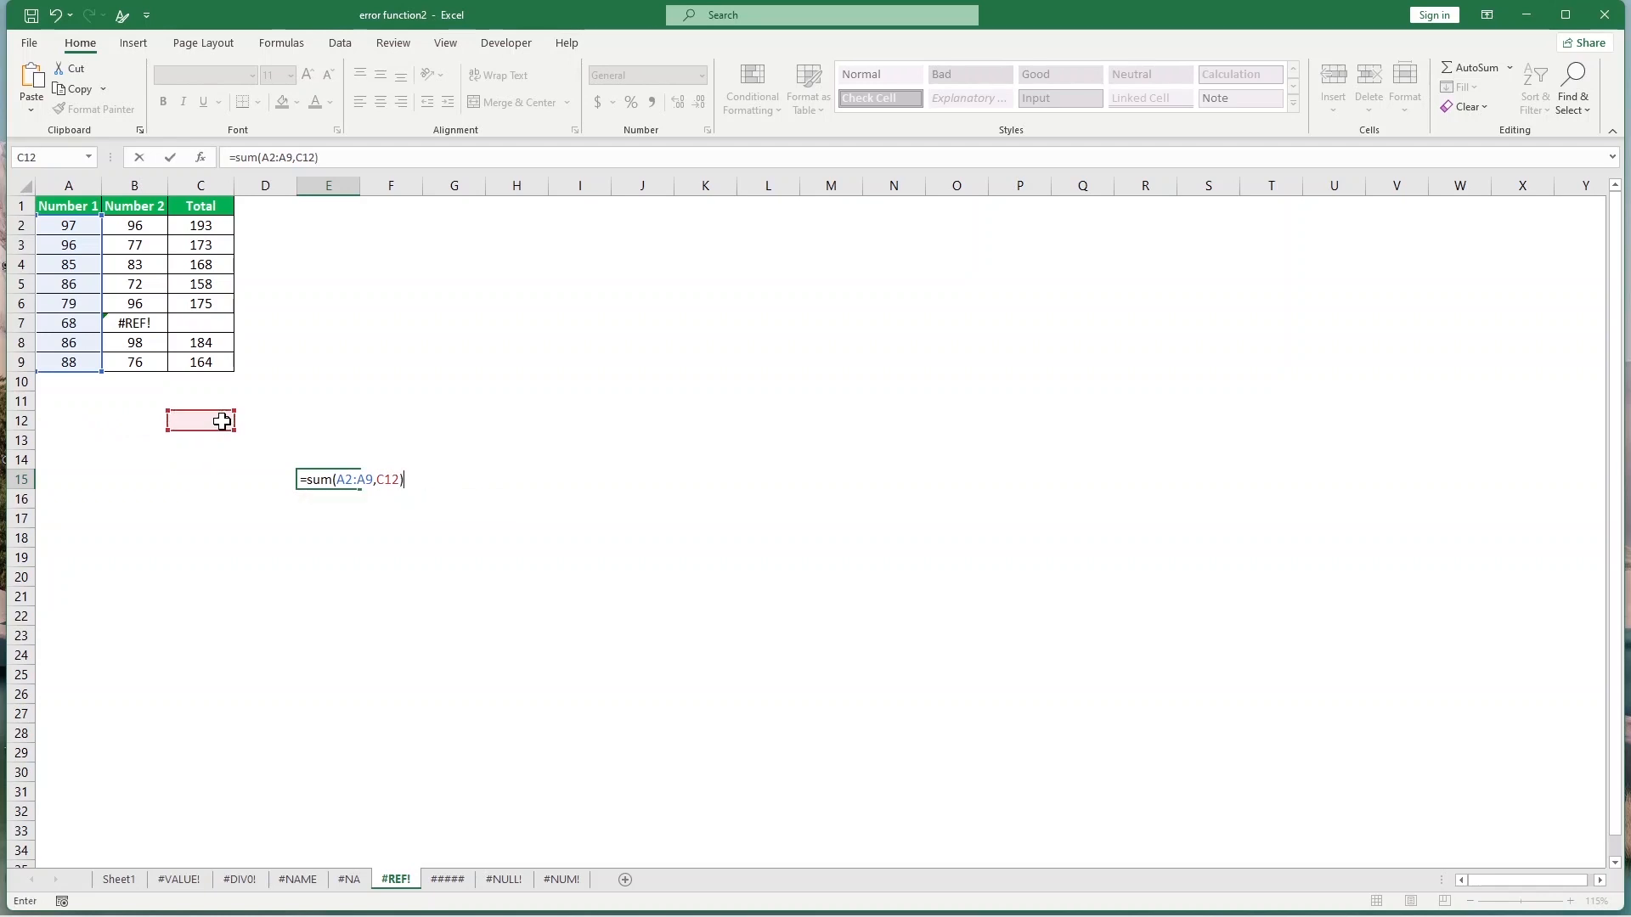
pyautogui.press('Return')
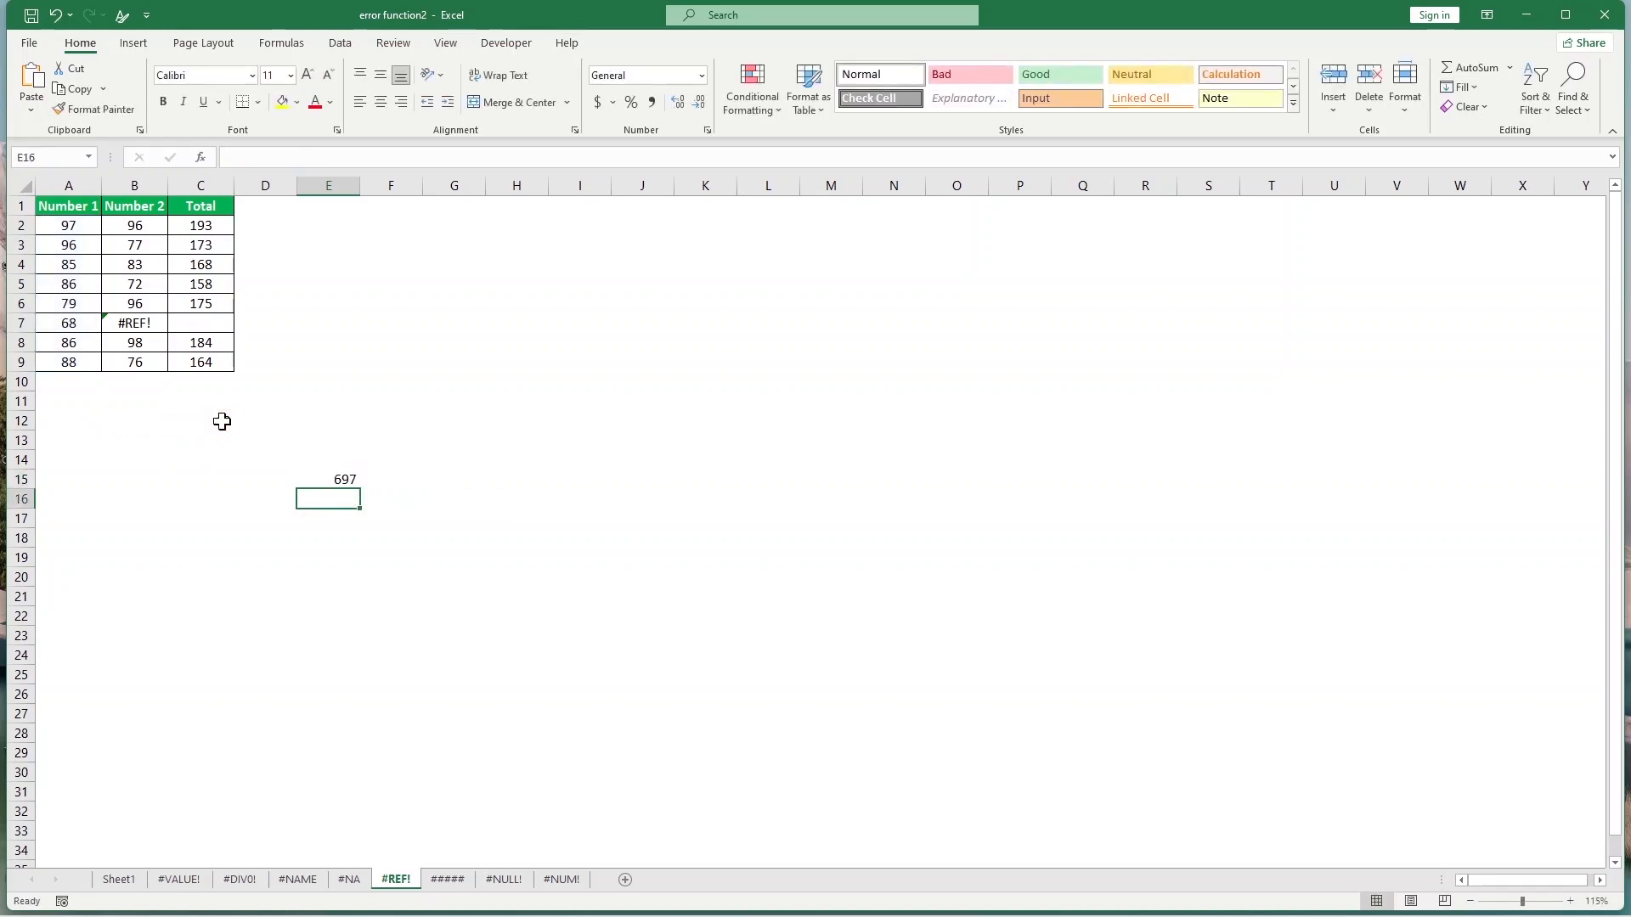
# Step: Check the SUM formula in E15, then delete the entire row 12 that it references
pyautogui.click(345, 478)
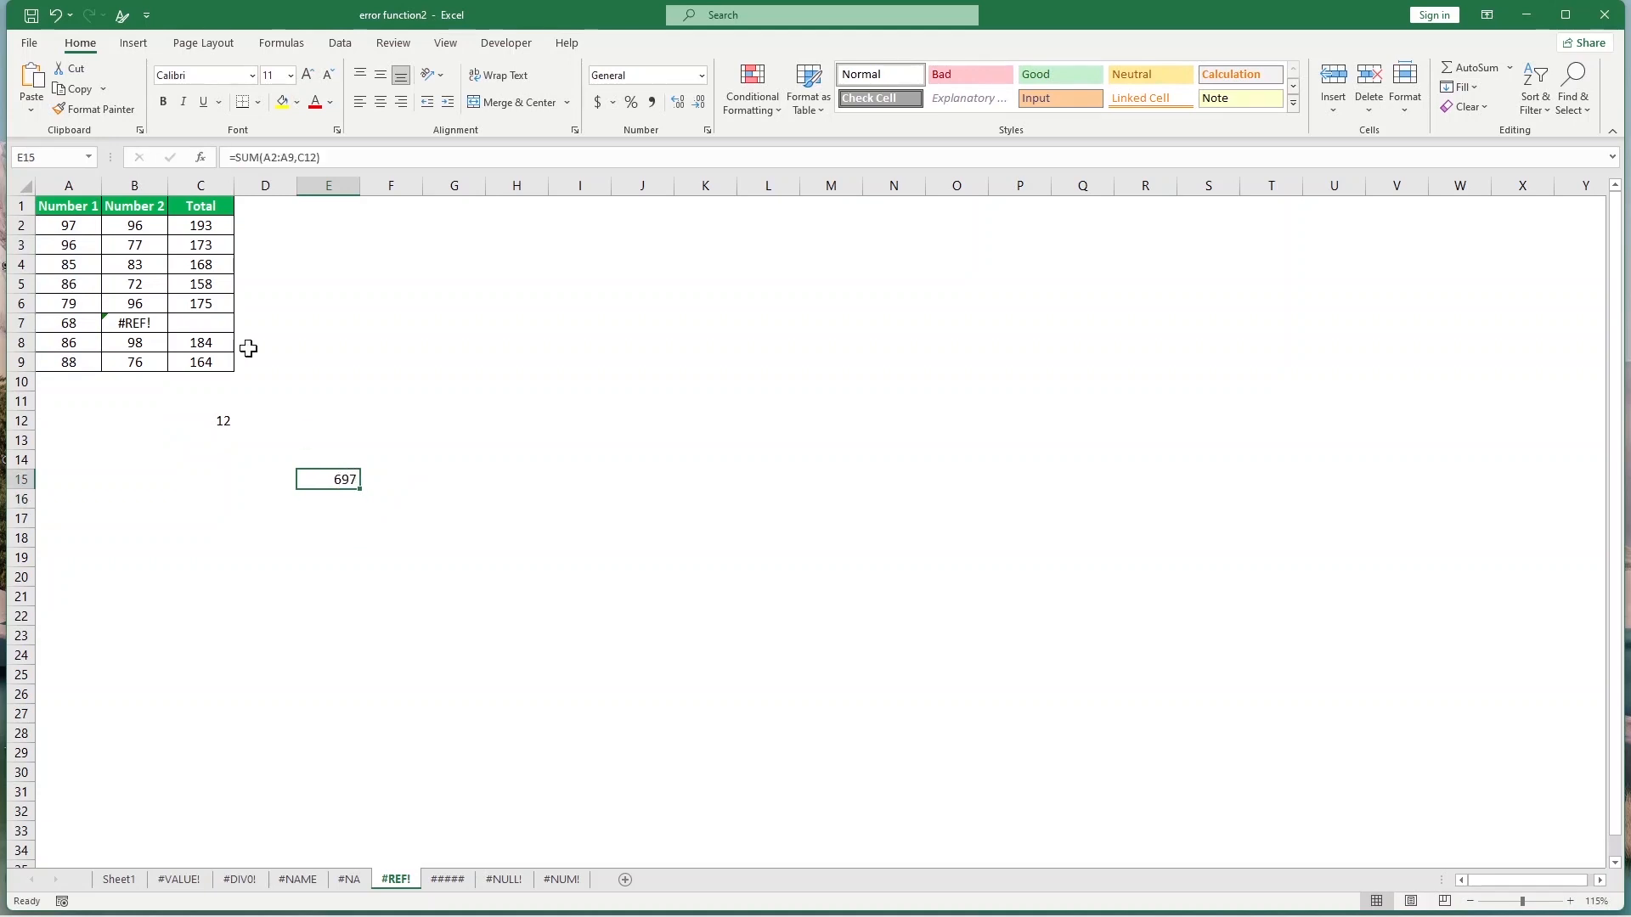
pyautogui.click(40, 424)
pyautogui.rightClick(34, 423)
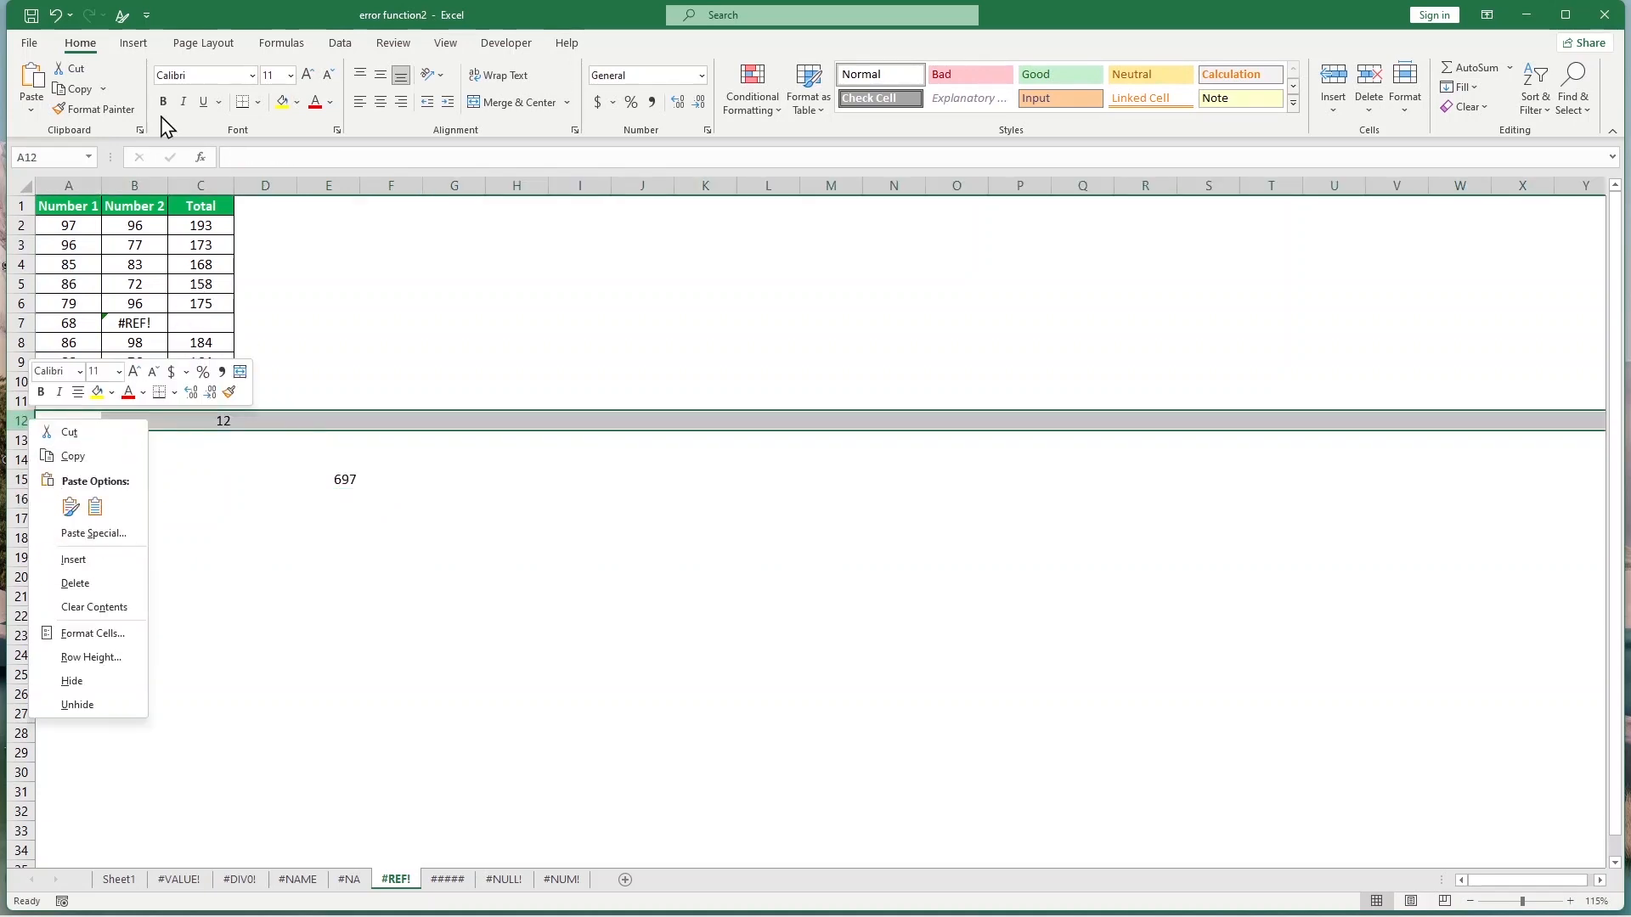
pyautogui.click(85, 583)
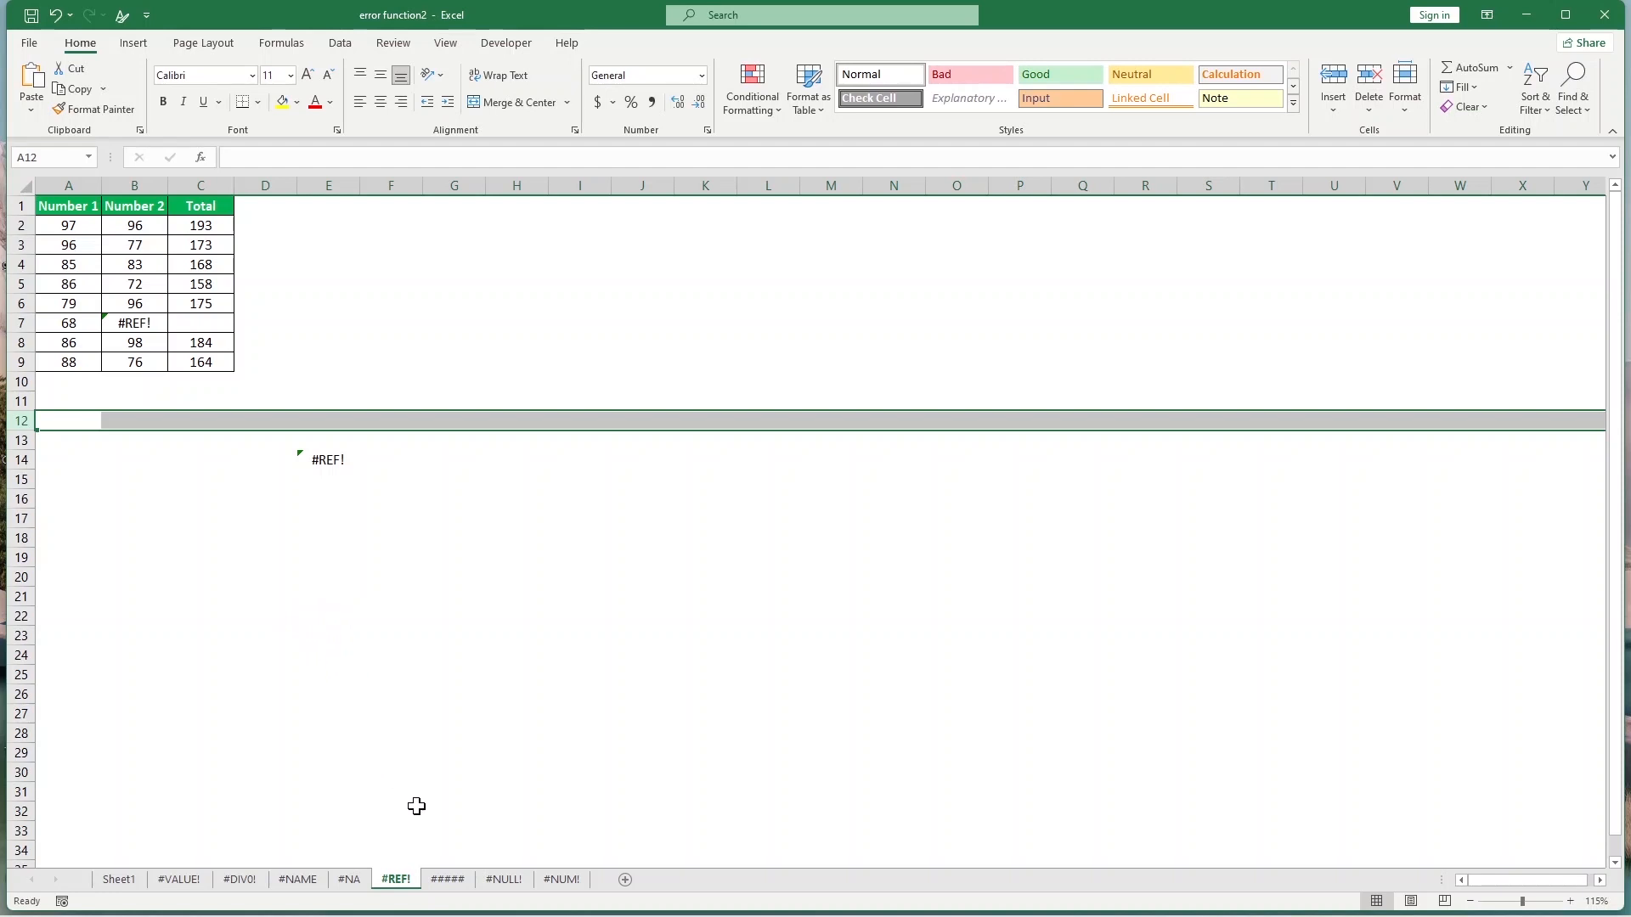
# Step: On the ##### sheet, examine the underlying date and time values of several cells in column A
pyautogui.click(447, 880)
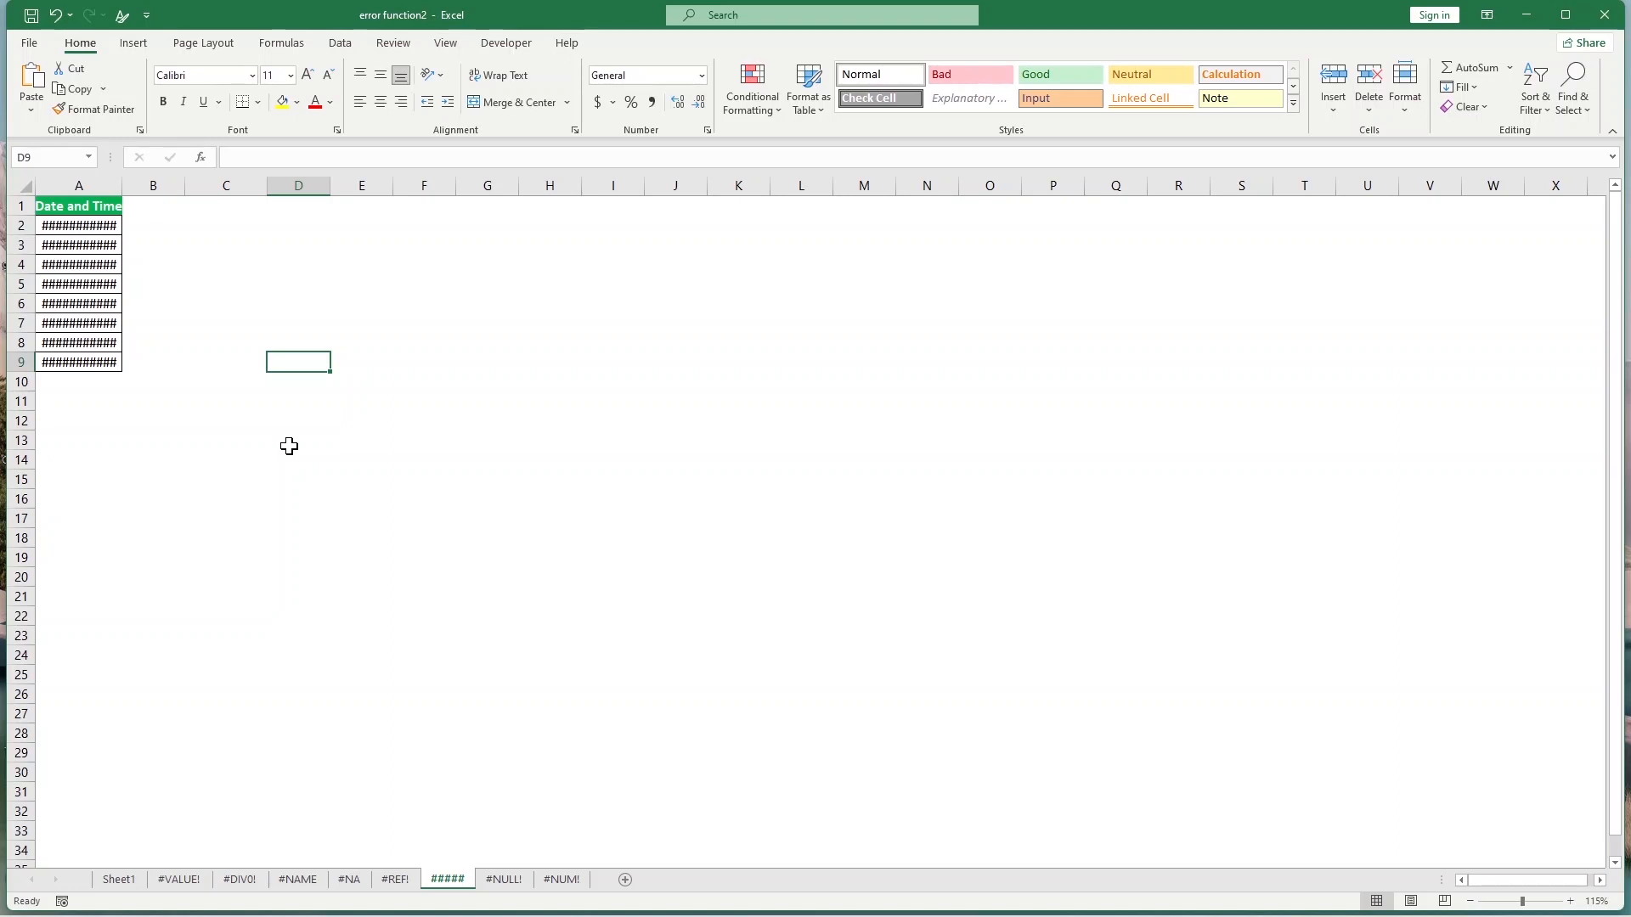
pyautogui.click(226, 381)
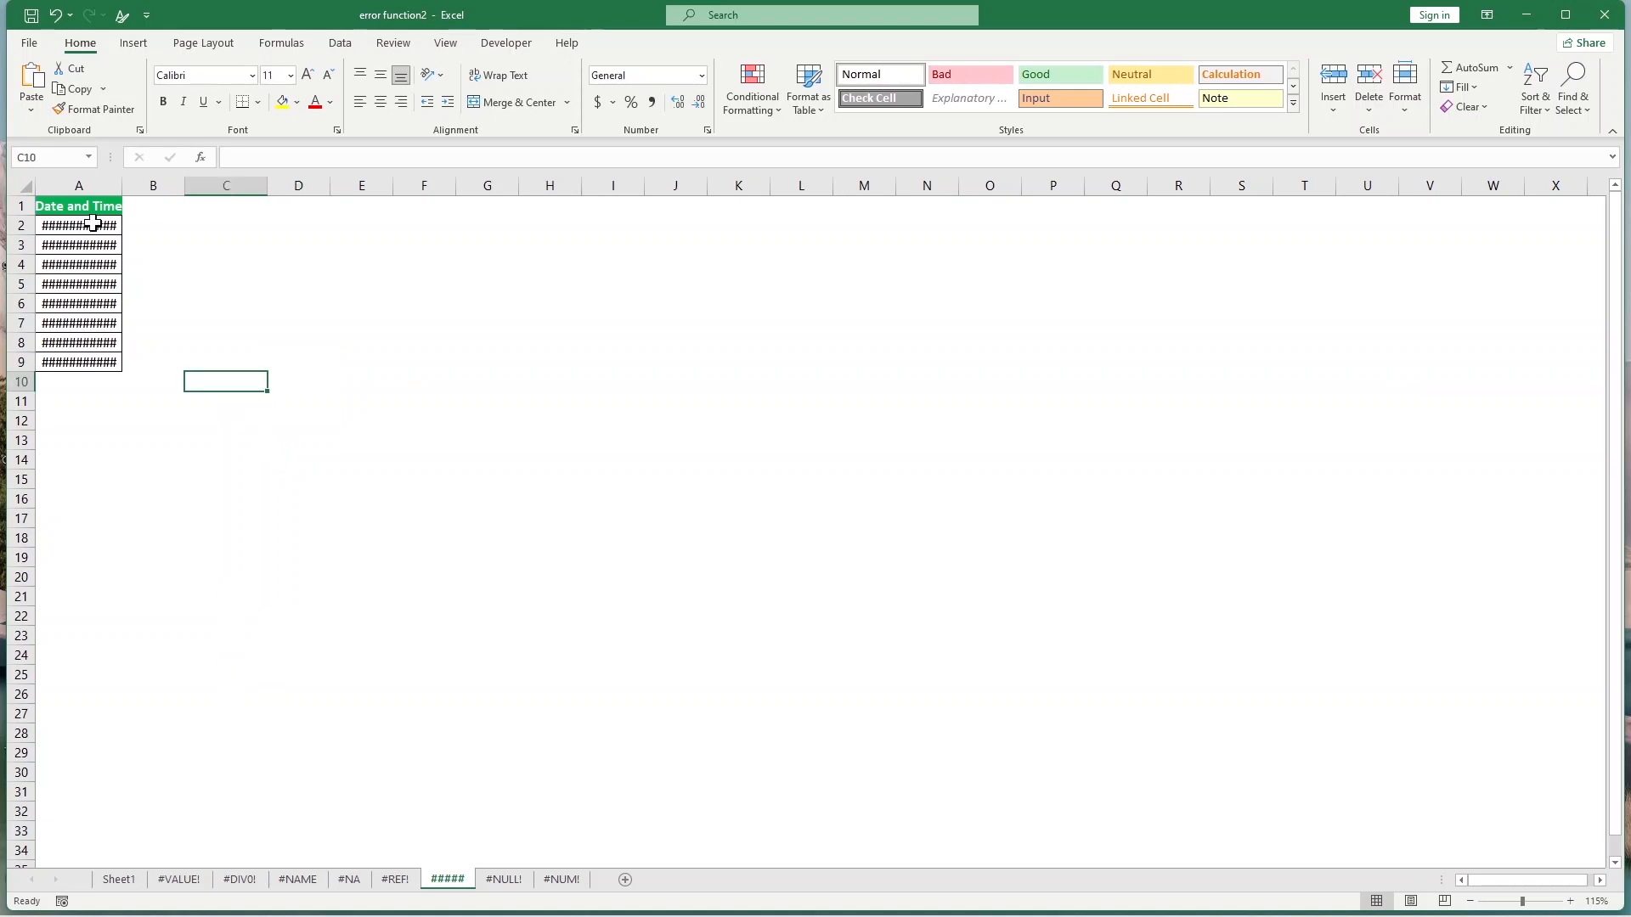
pyautogui.click(79, 225)
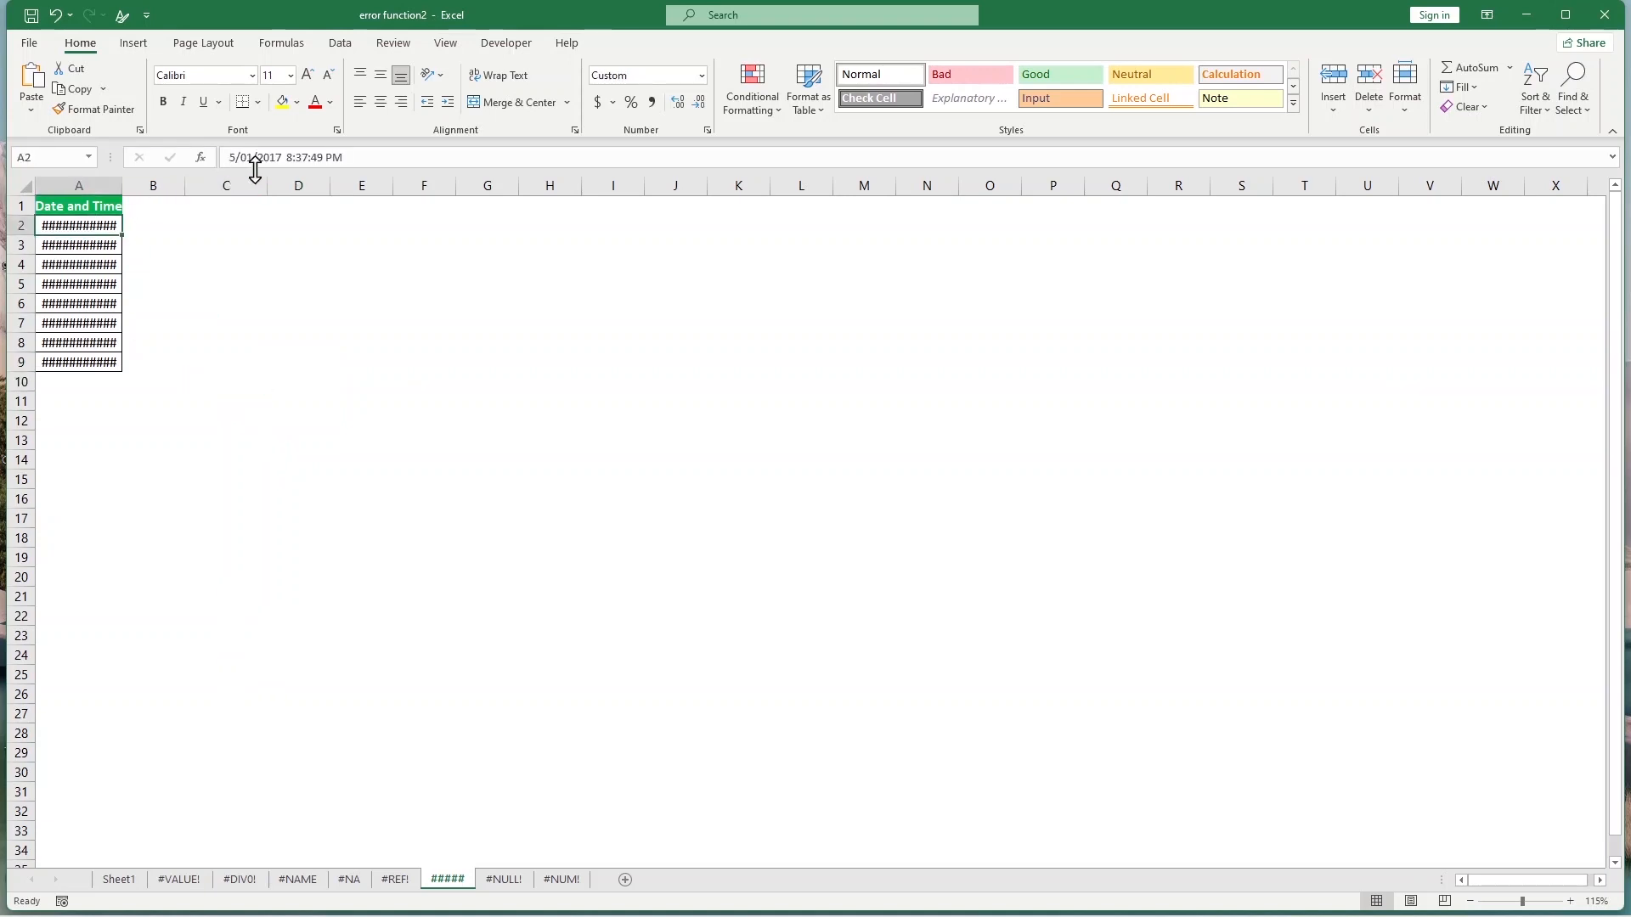
pyautogui.click(115, 248)
pyautogui.click(90, 299)
pyautogui.click(94, 342)
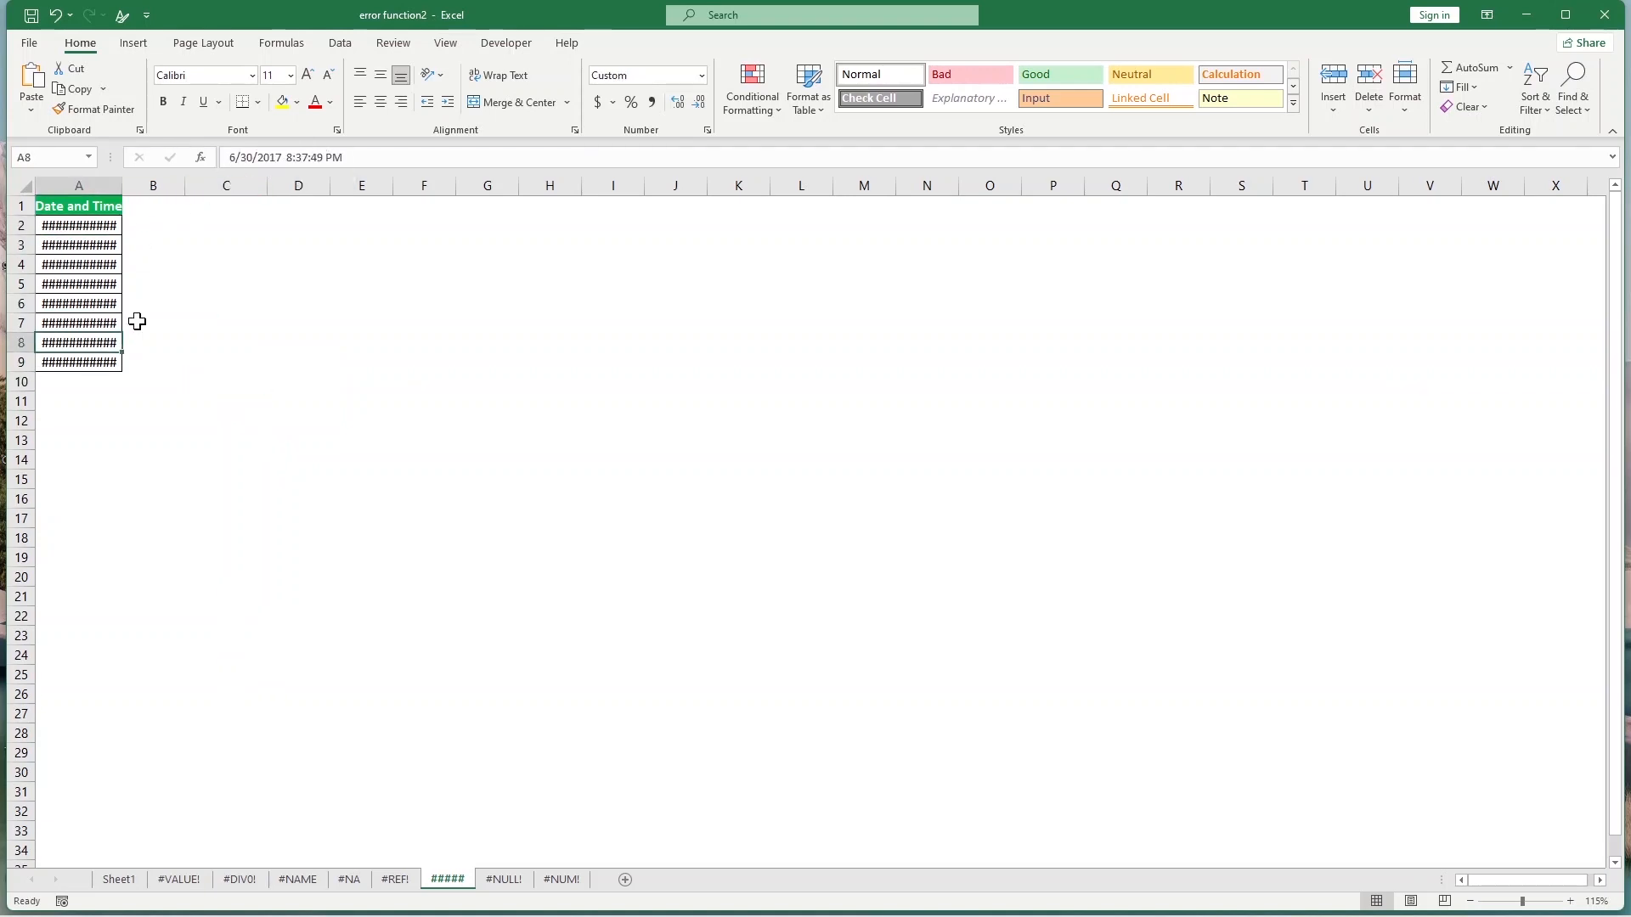
# Step: Enter the number 12254534 in cell D4, leaving E4 empty
pyautogui.click(302, 269)
pyautogui.write('1225')
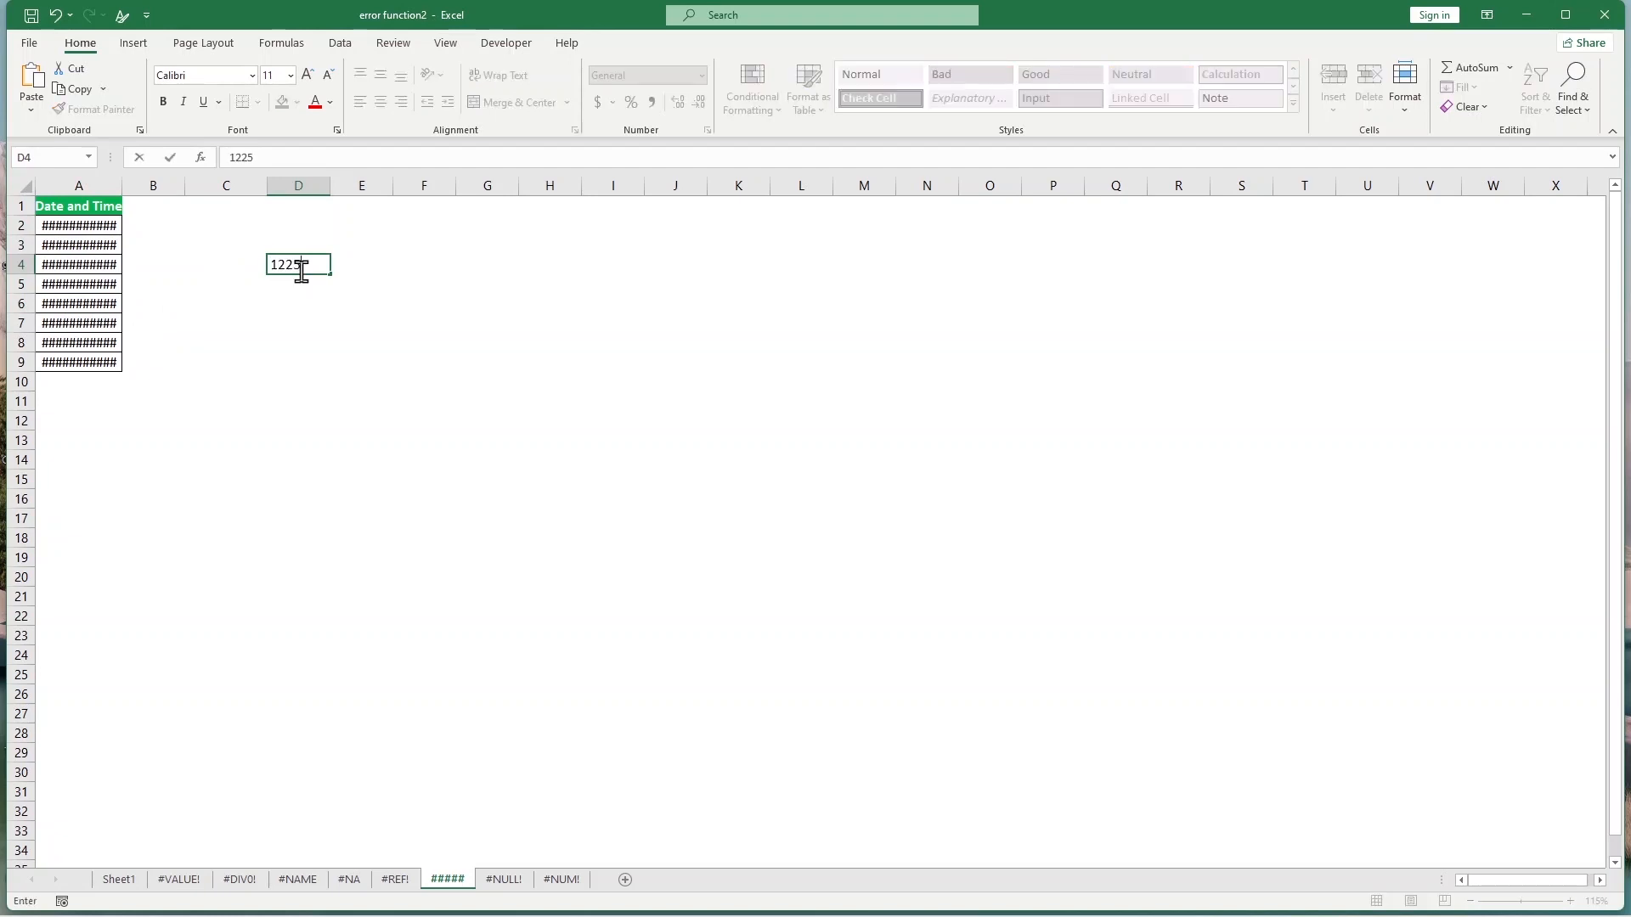
pyautogui.write('0549')
pyautogui.press('Tab')
pyautogui.write('121')
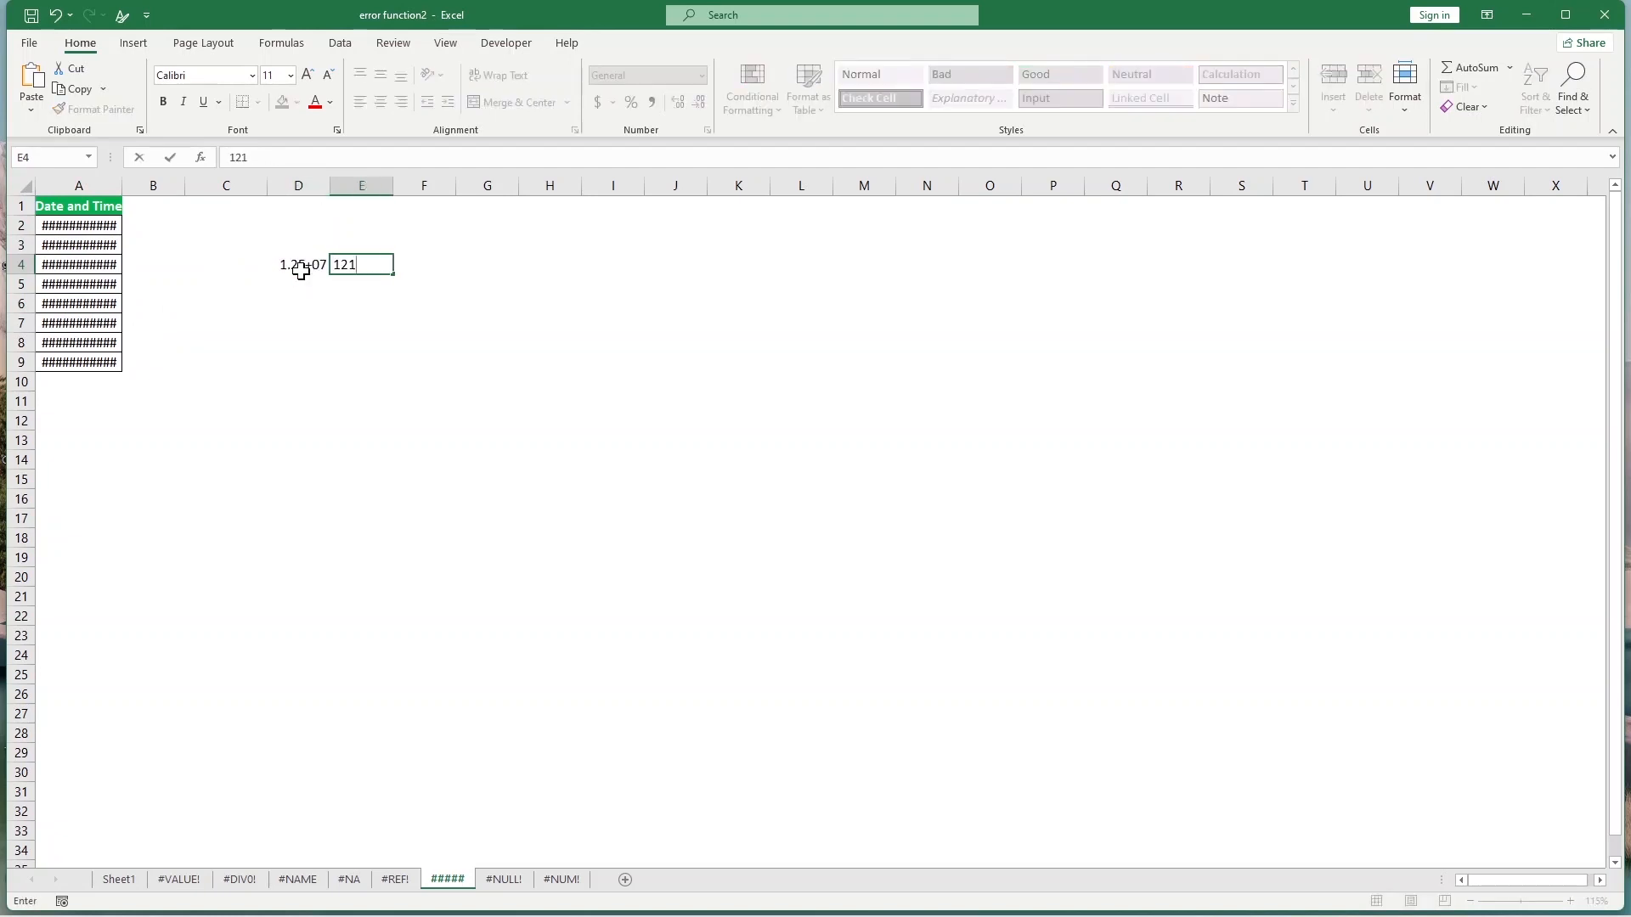
pyautogui.press('BackSpace')
pyautogui.press('BackSpace')
pyautogui.press('BackSpace')
pyautogui.click(301, 270)
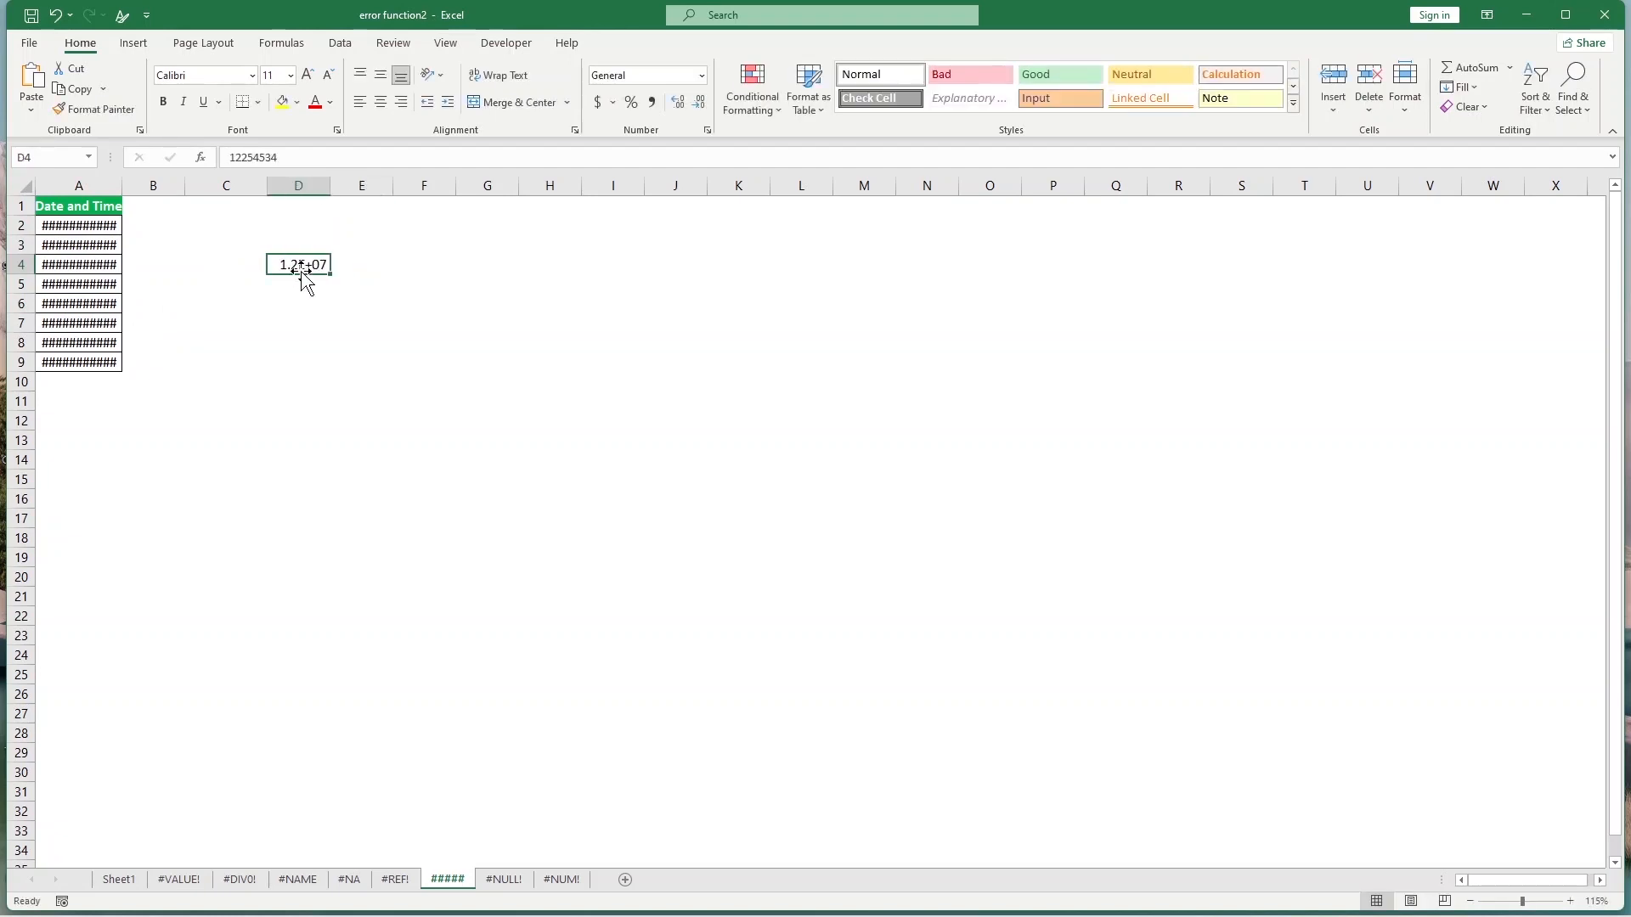
pyautogui.write('21215549871546')
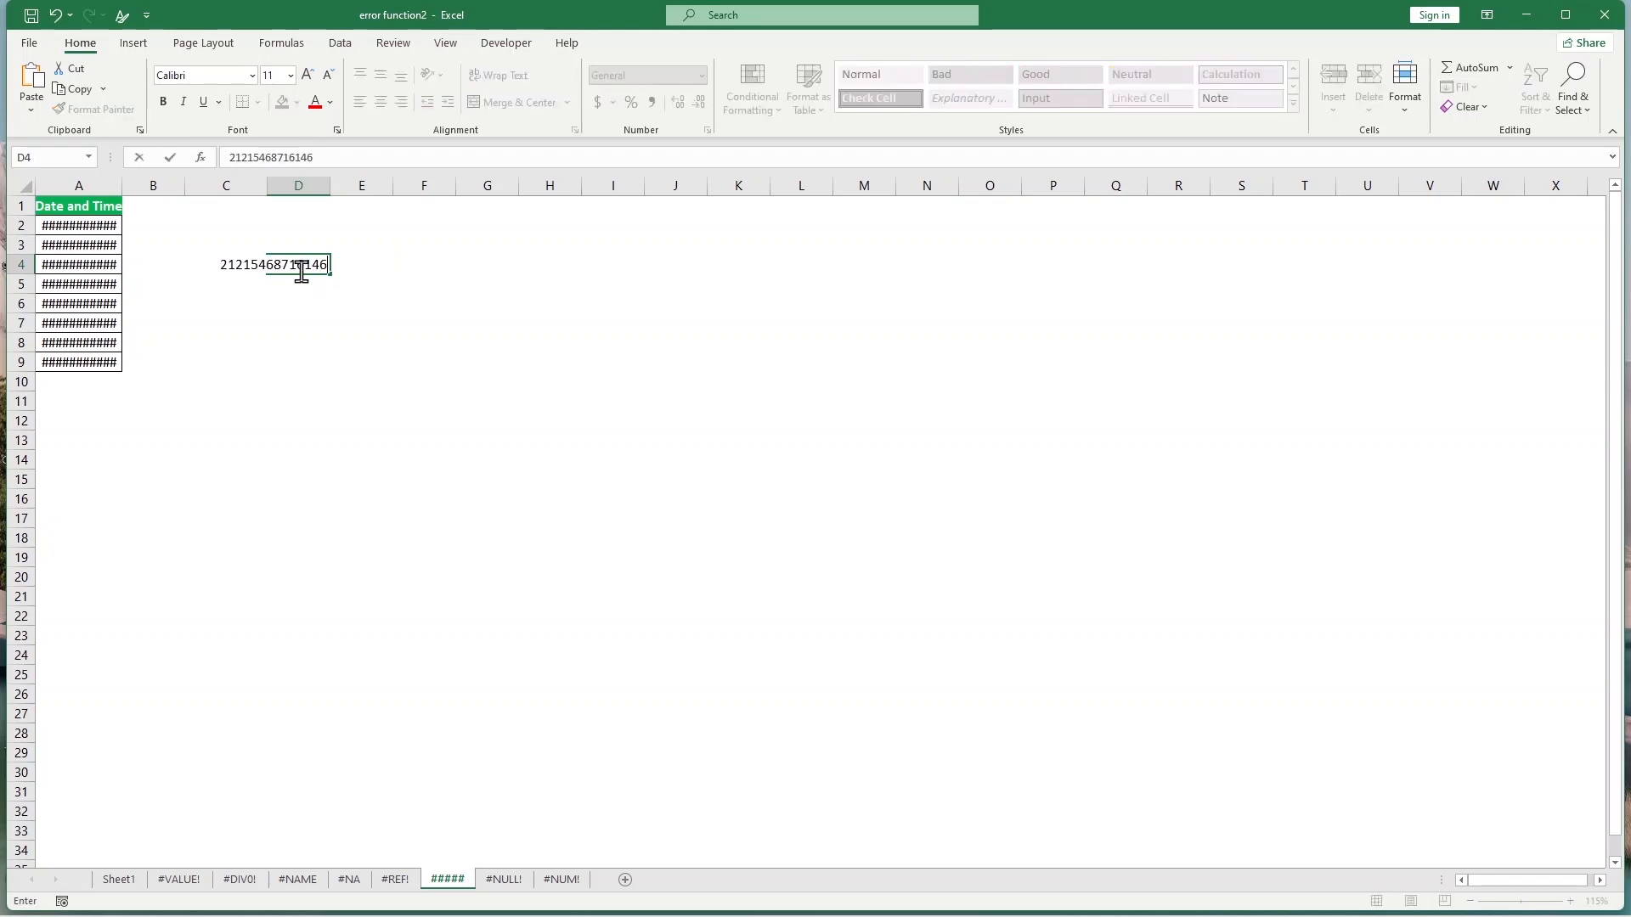
pyautogui.click(361, 336)
pyautogui.click(323, 244)
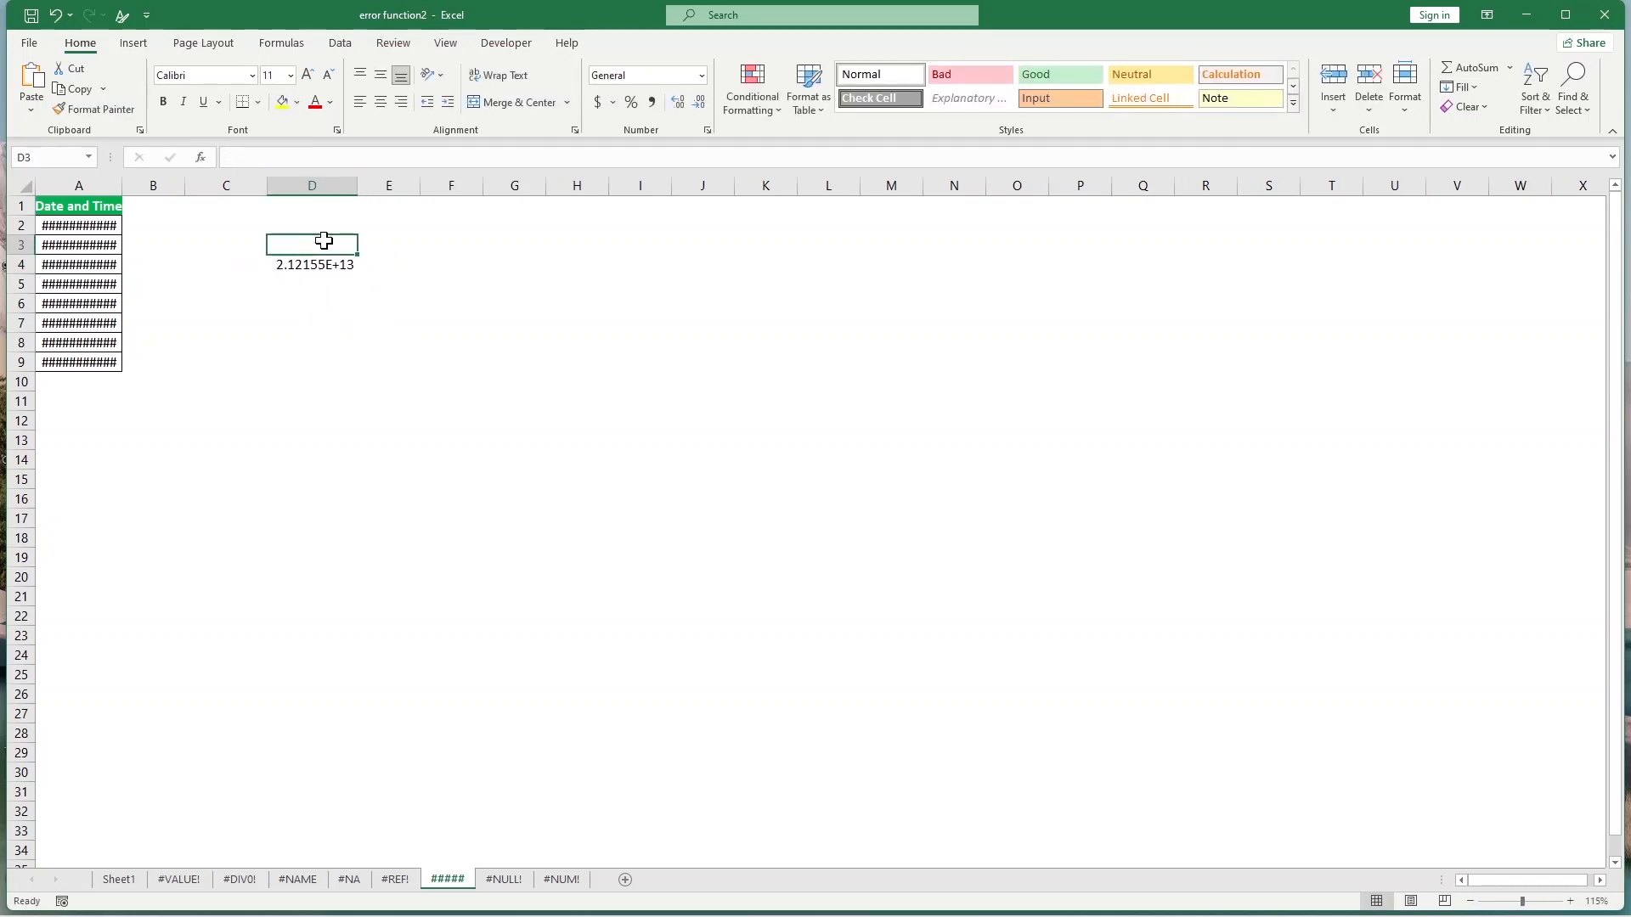
pyautogui.moveTo(357, 185); pyautogui.dragTo(295, 184)
pyautogui.click(289, 264)
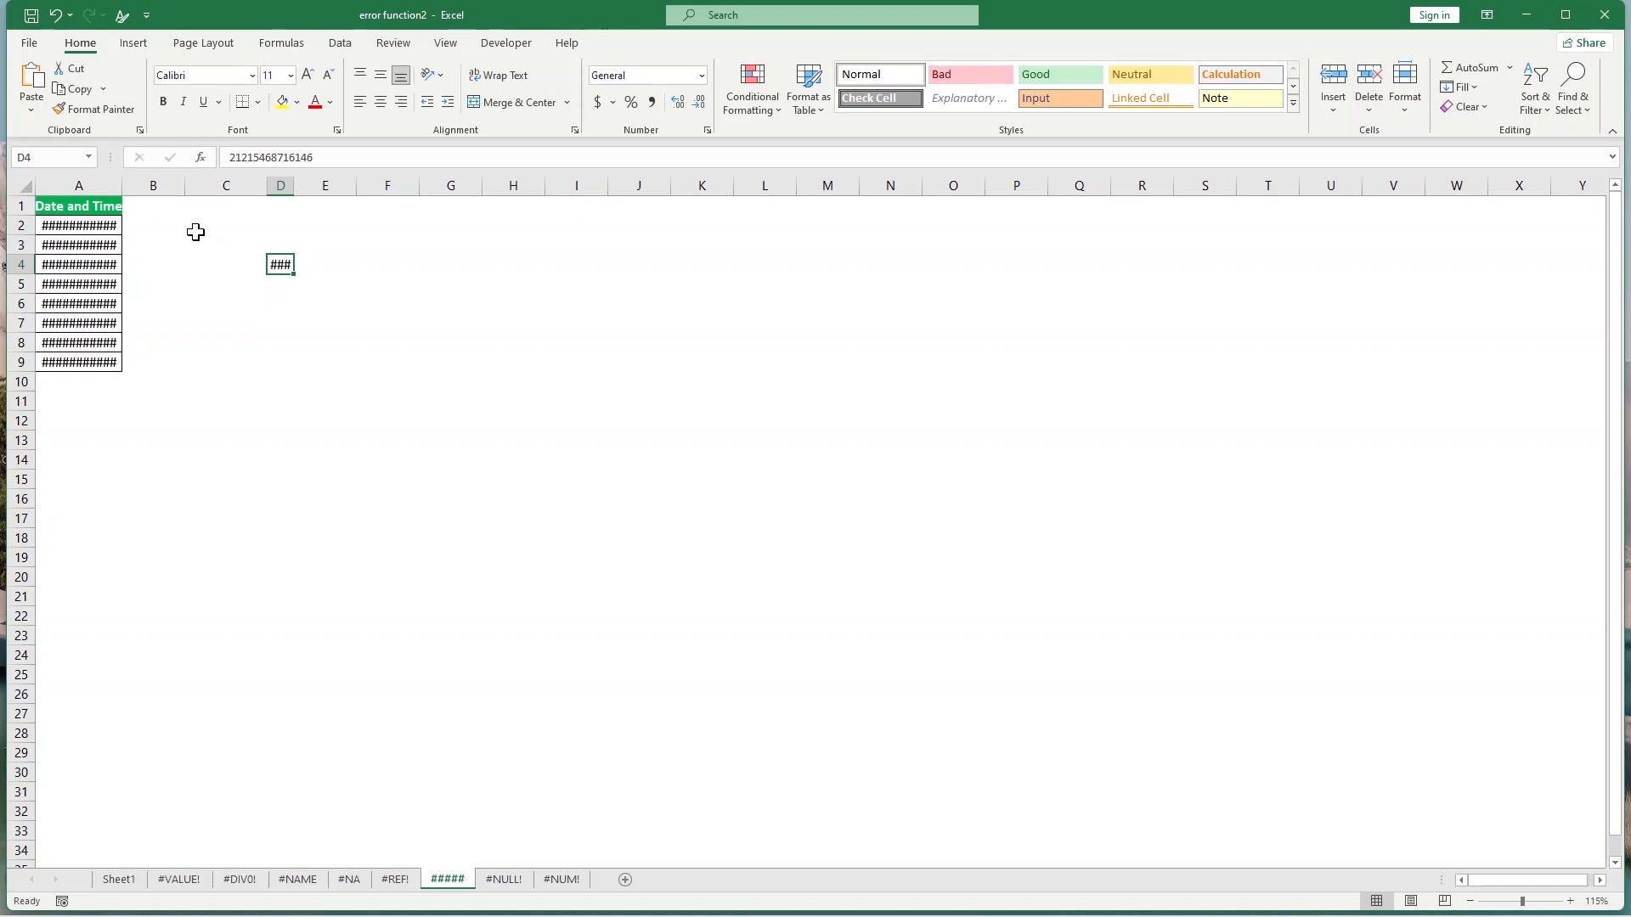
# Step: Widen columns A and D enough to fit their full contents, and apply the Number format to D4
pyautogui.moveTo(122, 188); pyautogui.dragTo(195, 191)
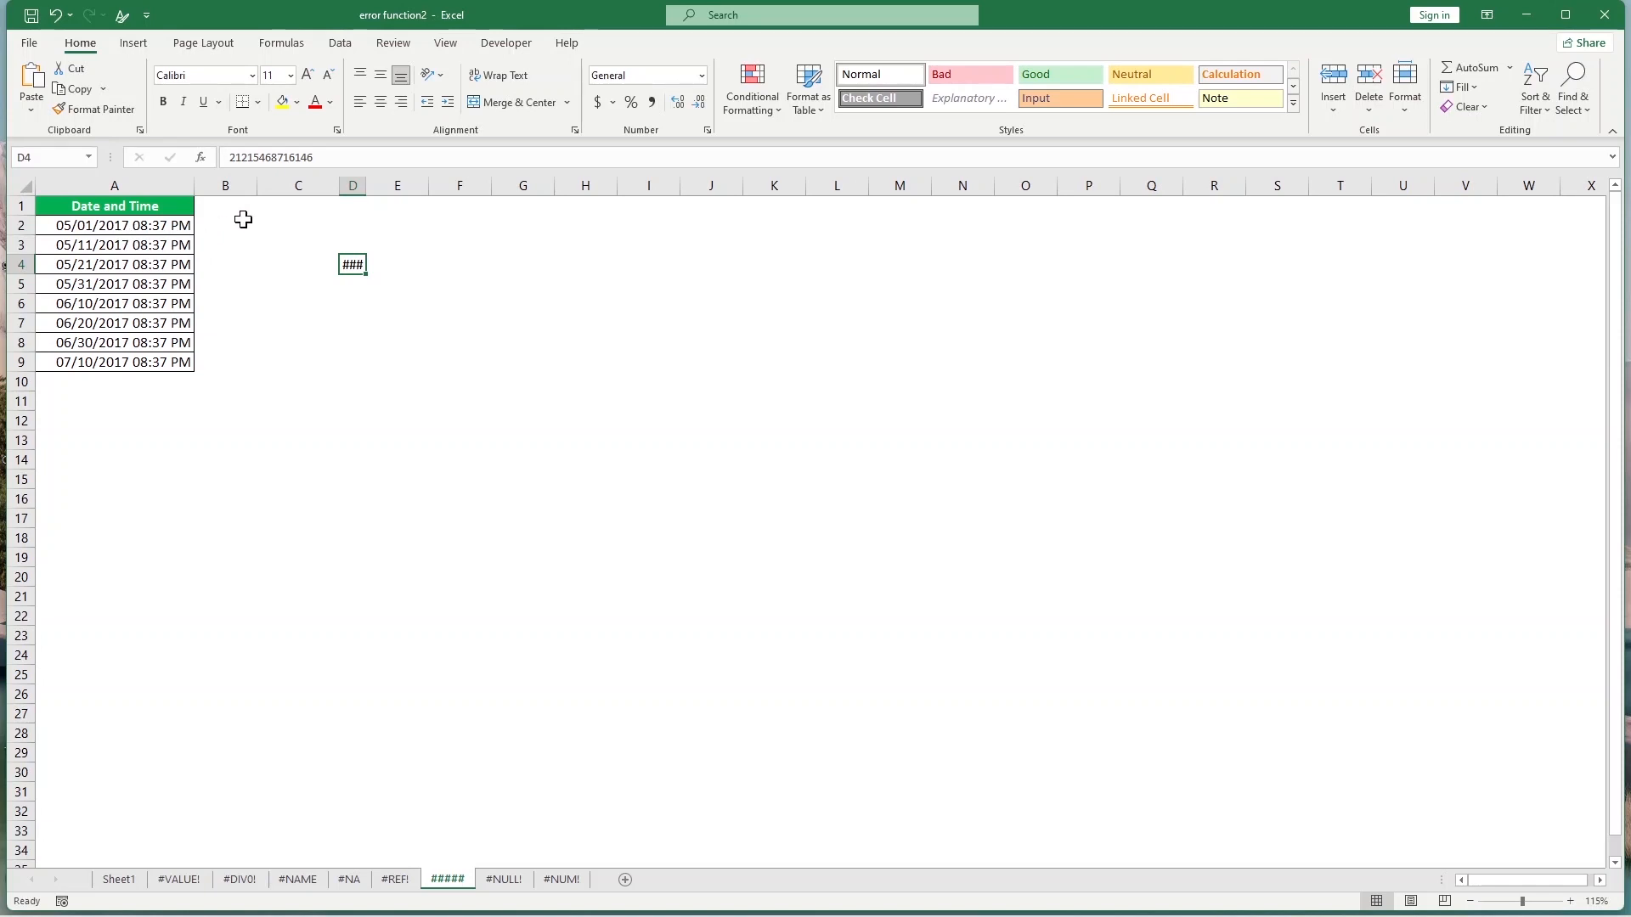
pyautogui.click(353, 186)
pyautogui.moveTo(368, 187); pyautogui.dragTo(526, 186)
pyautogui.click(478, 264)
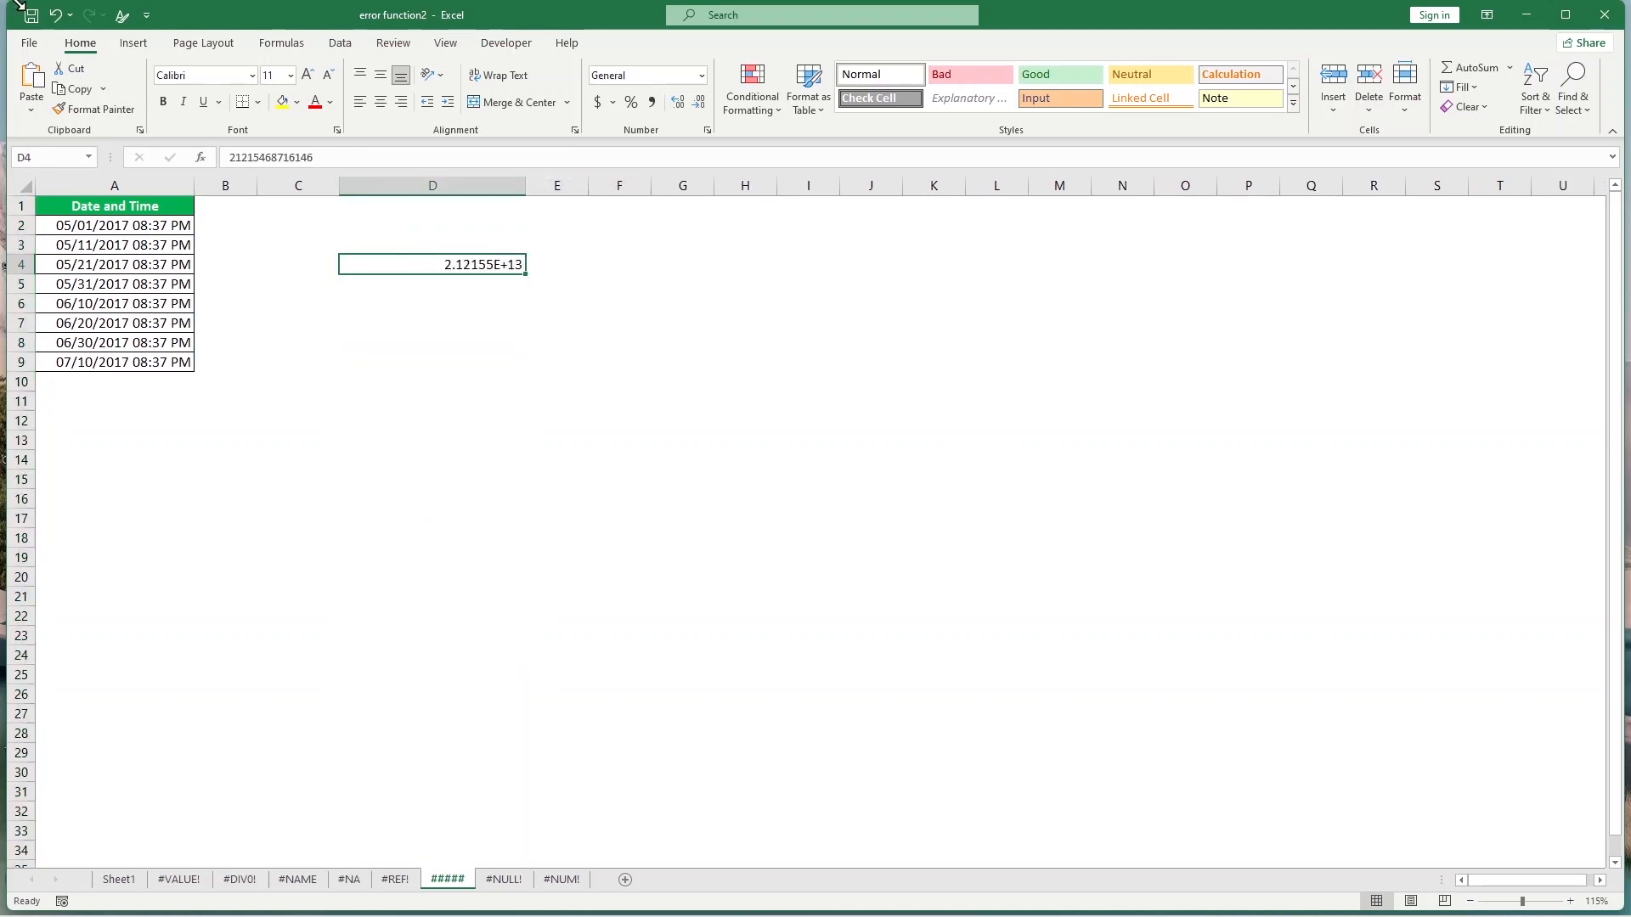
pyautogui.click(702, 75)
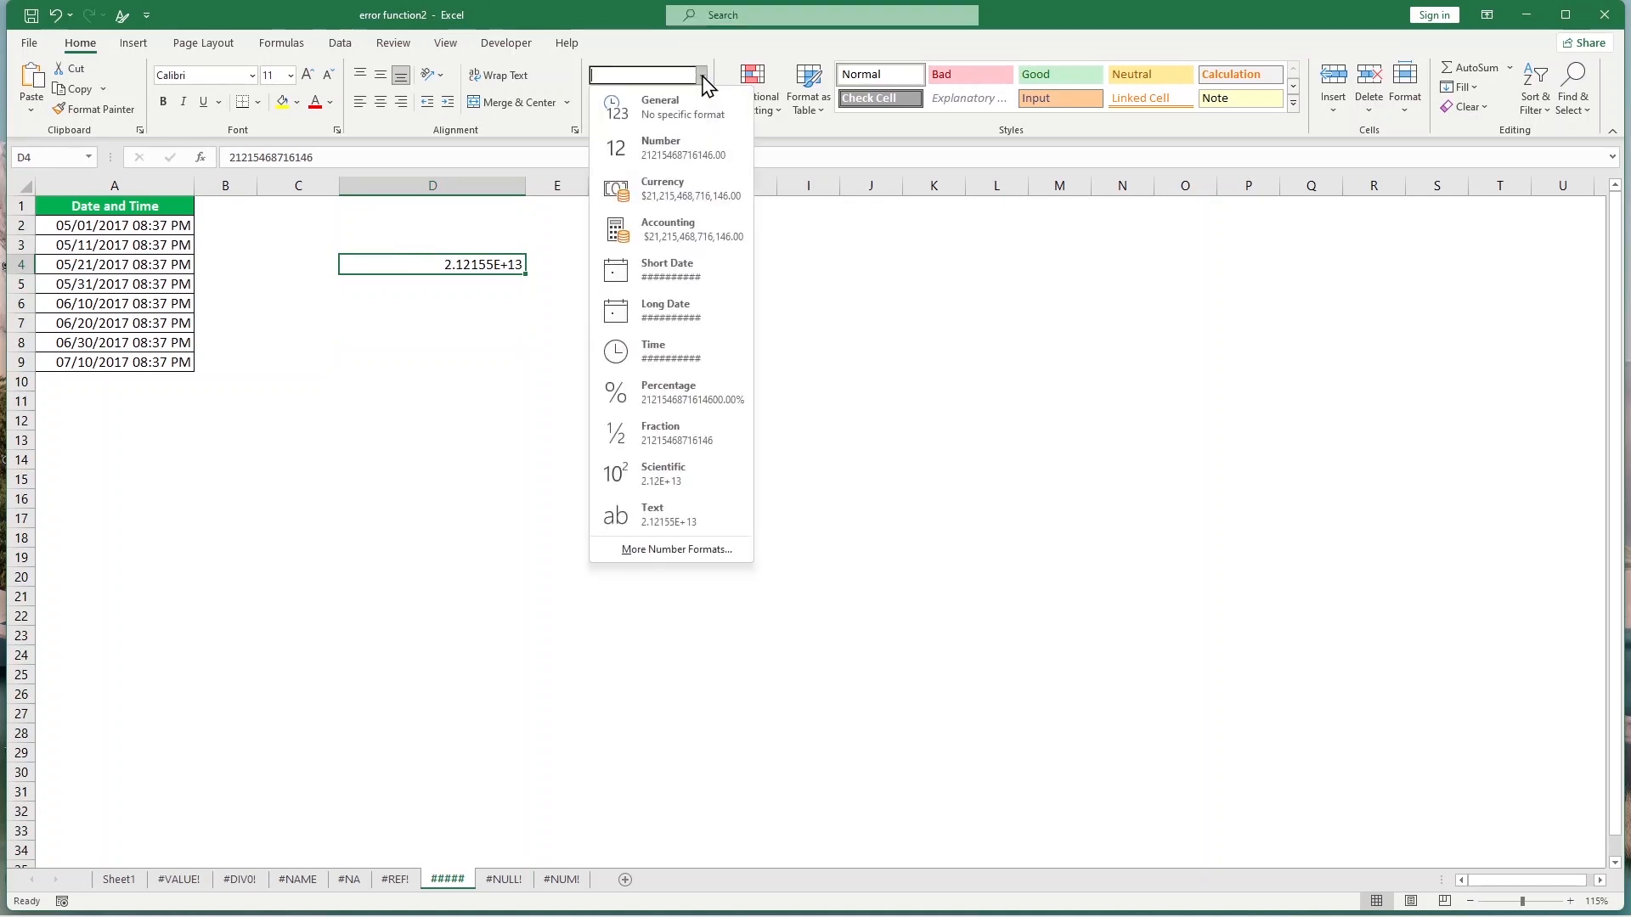
pyautogui.click(690, 151)
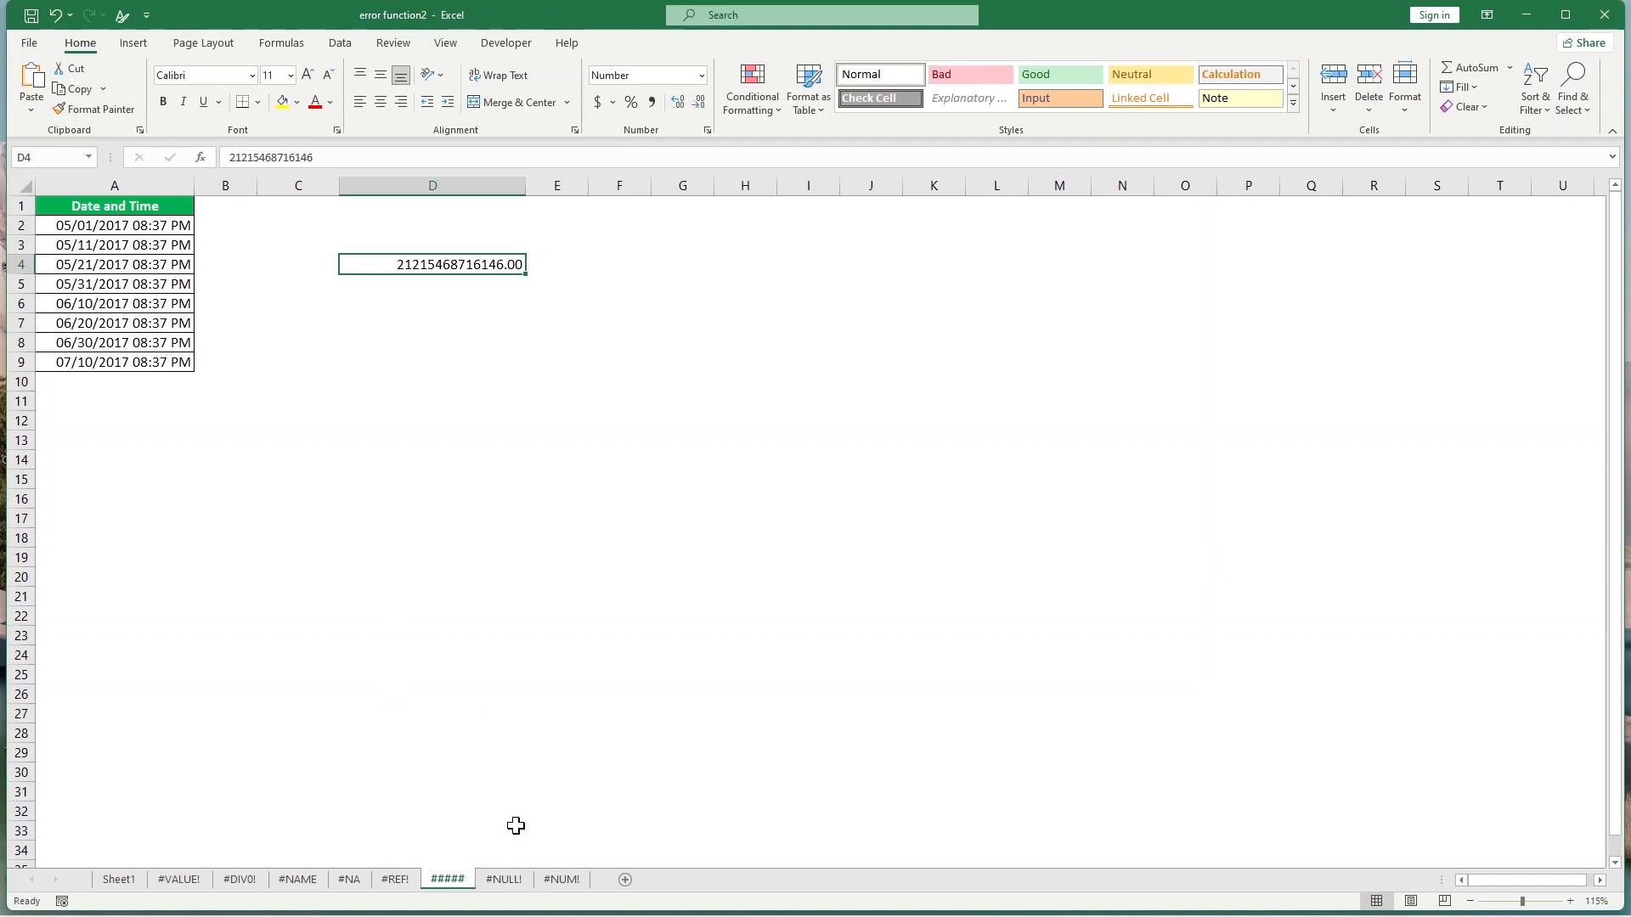
# Step: On the #NULL! sheet, examine the SUM formula in D2 and the two ranges it references
pyautogui.click(518, 882)
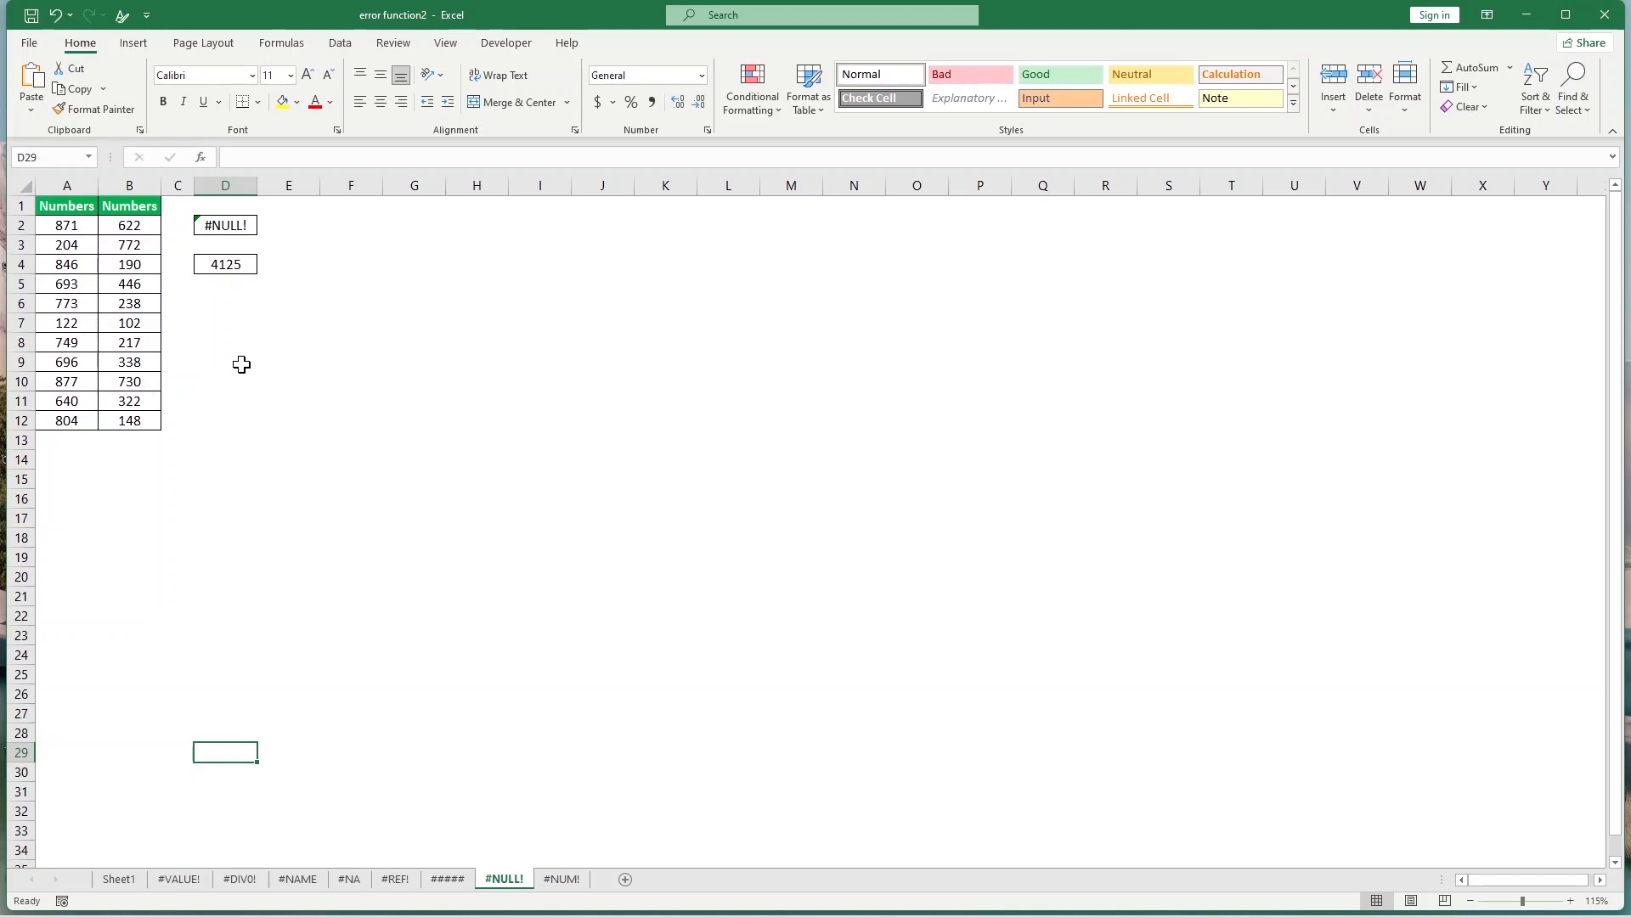
pyautogui.click(241, 231)
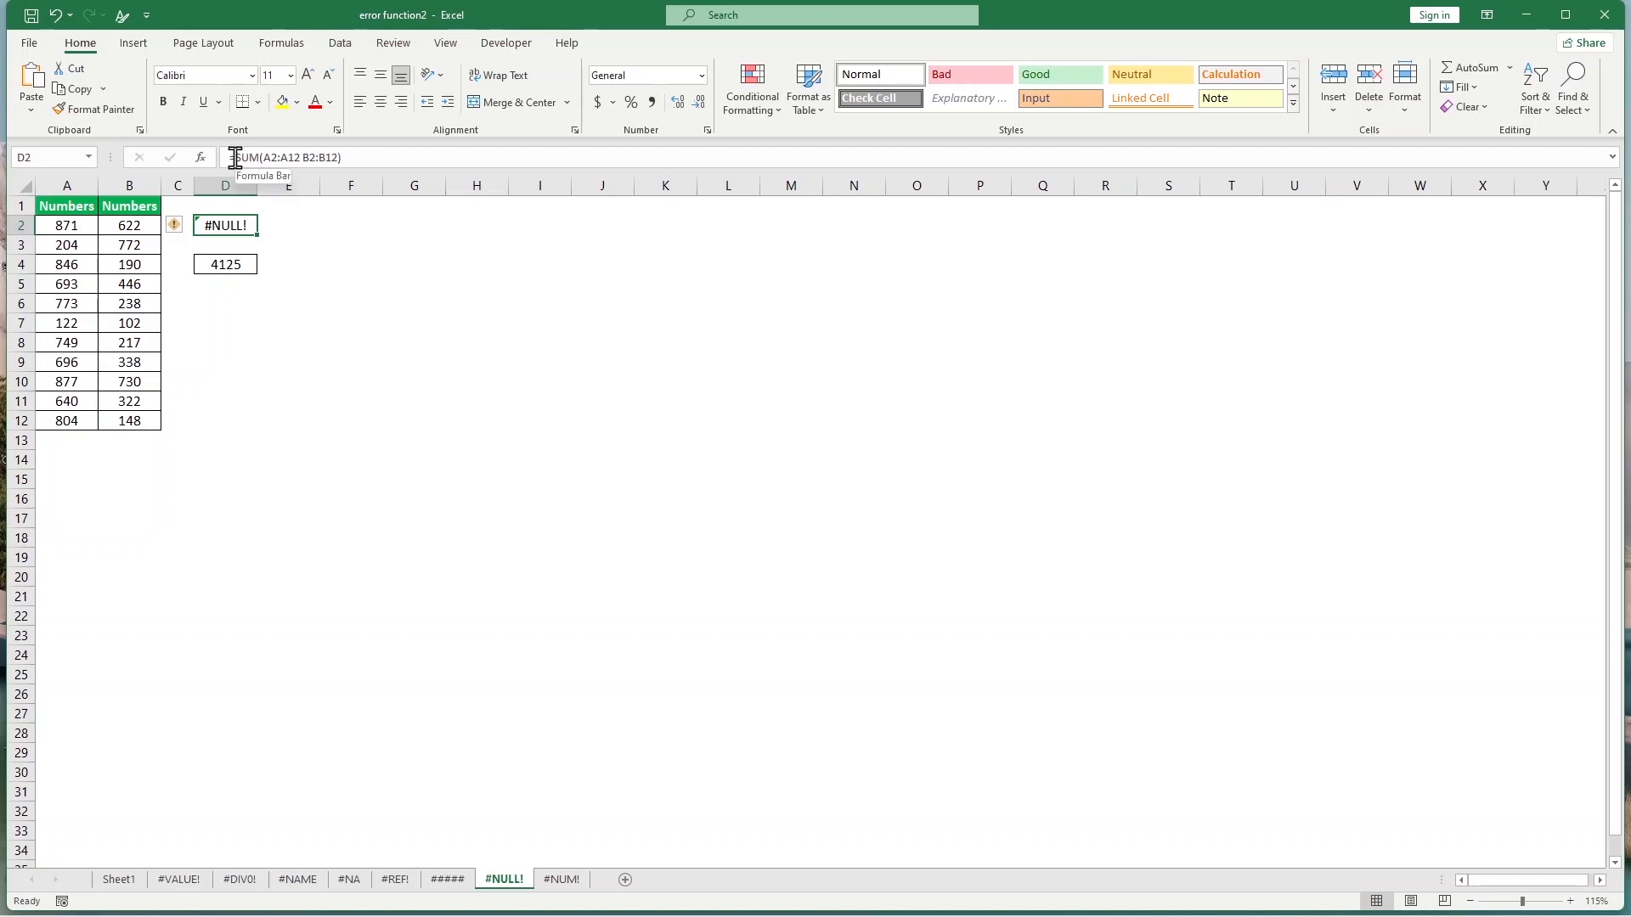
pyautogui.click(278, 159)
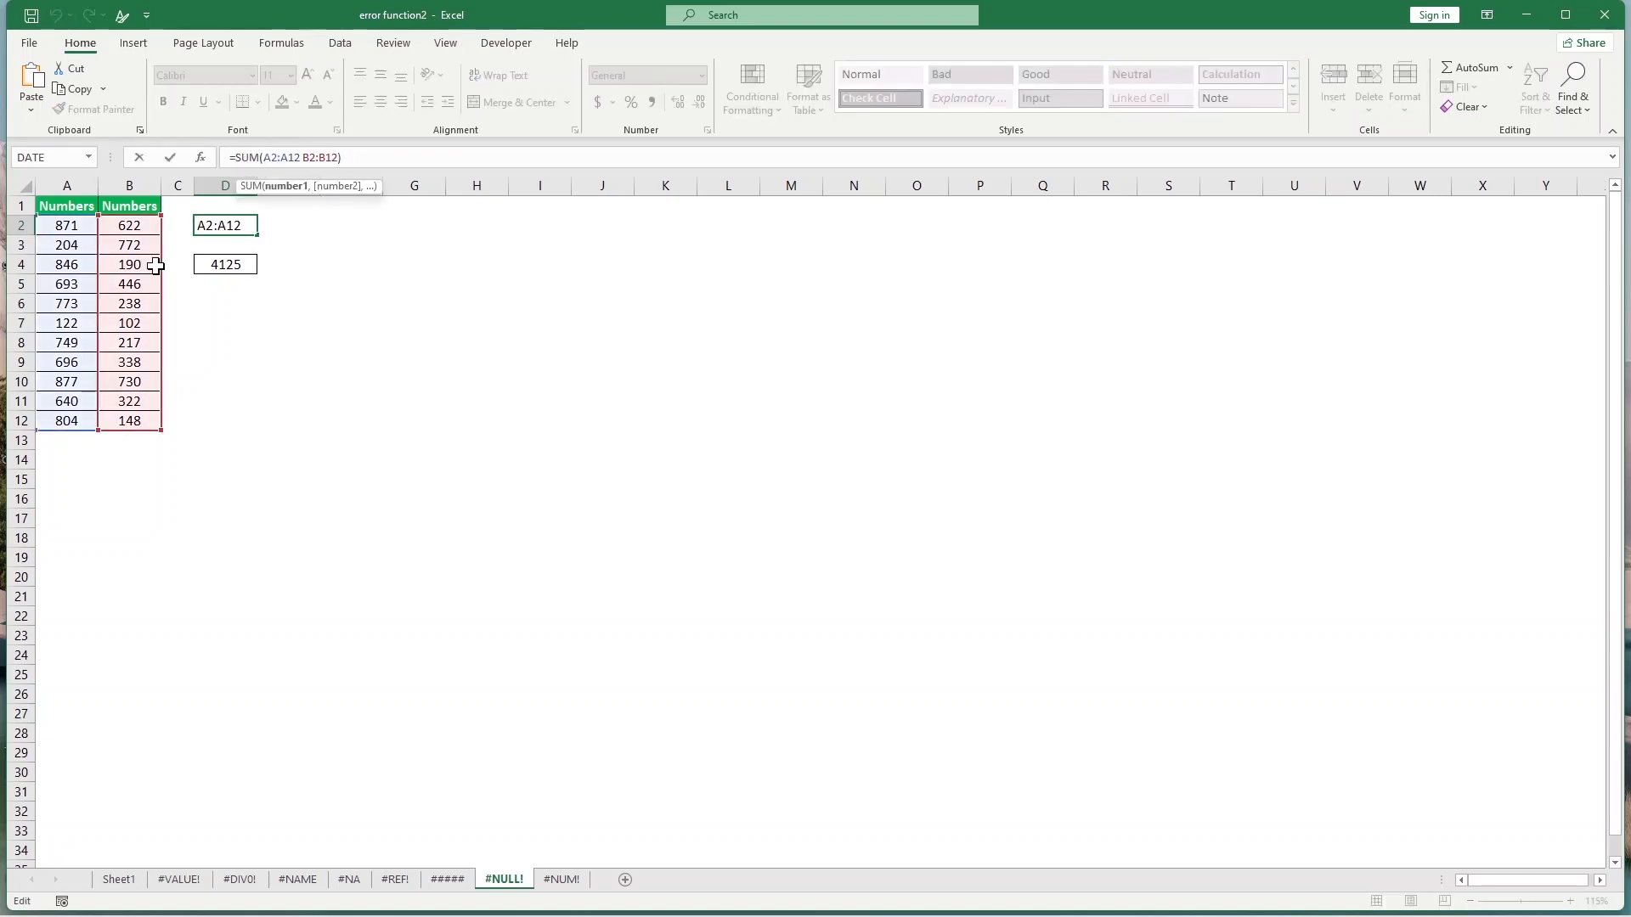
# Step: Remove the space between the two ranges in D2's SUM formula, undo that deletion and commit the formula
pyautogui.click(302, 158)
pyautogui.press('BackSpace')
pyautogui.hotkey('ctrl', 'z')
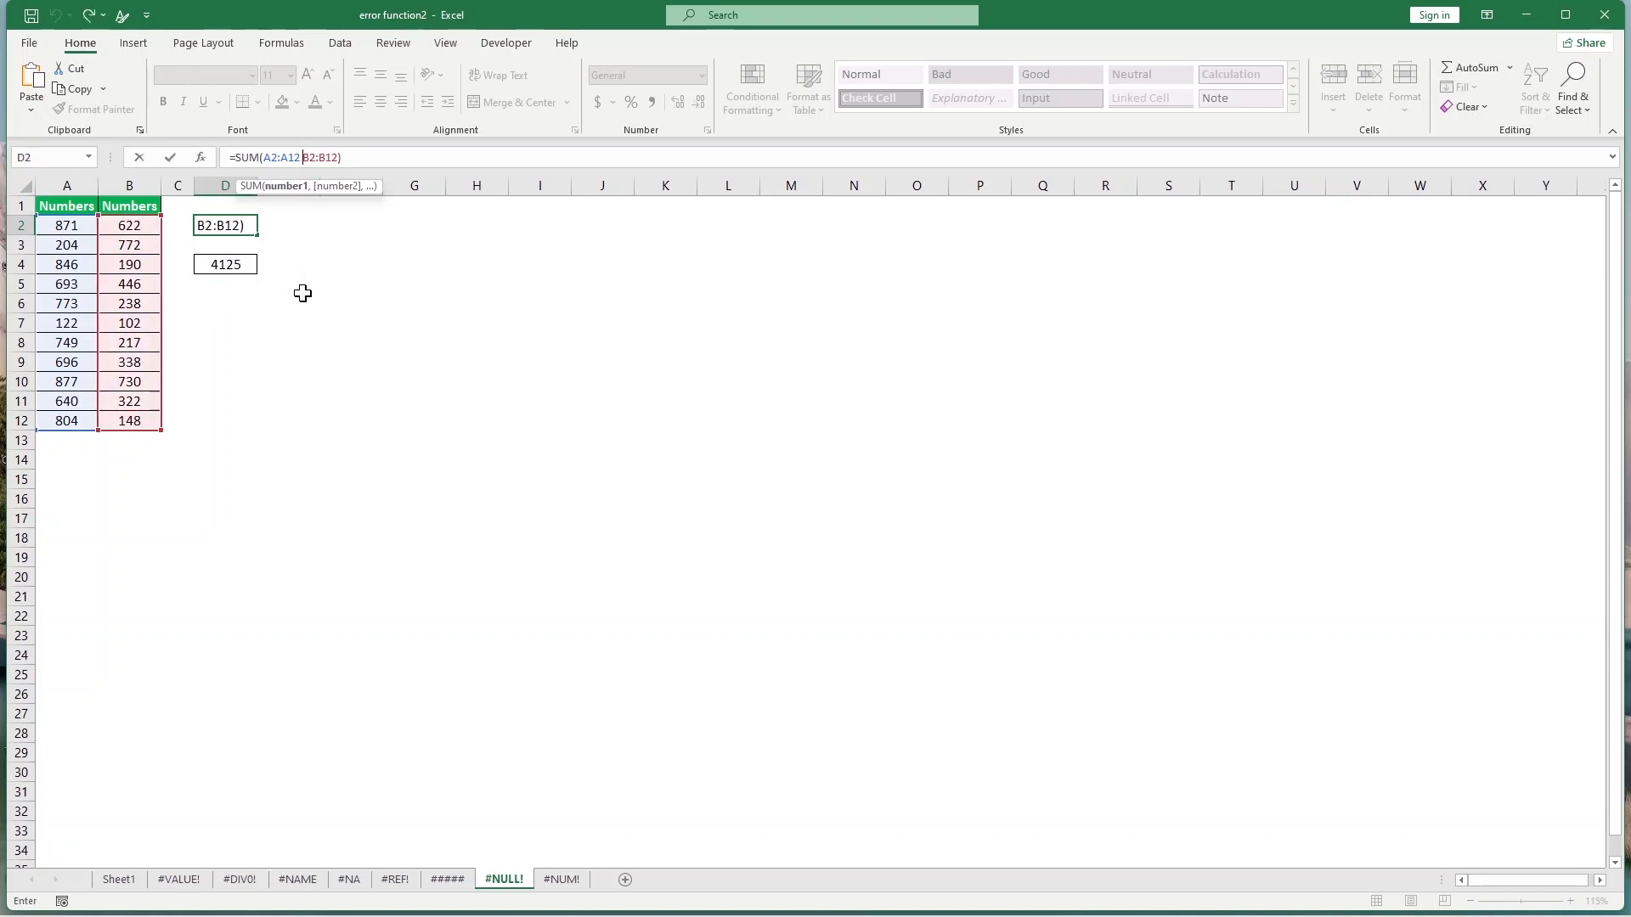
pyautogui.press('Return')
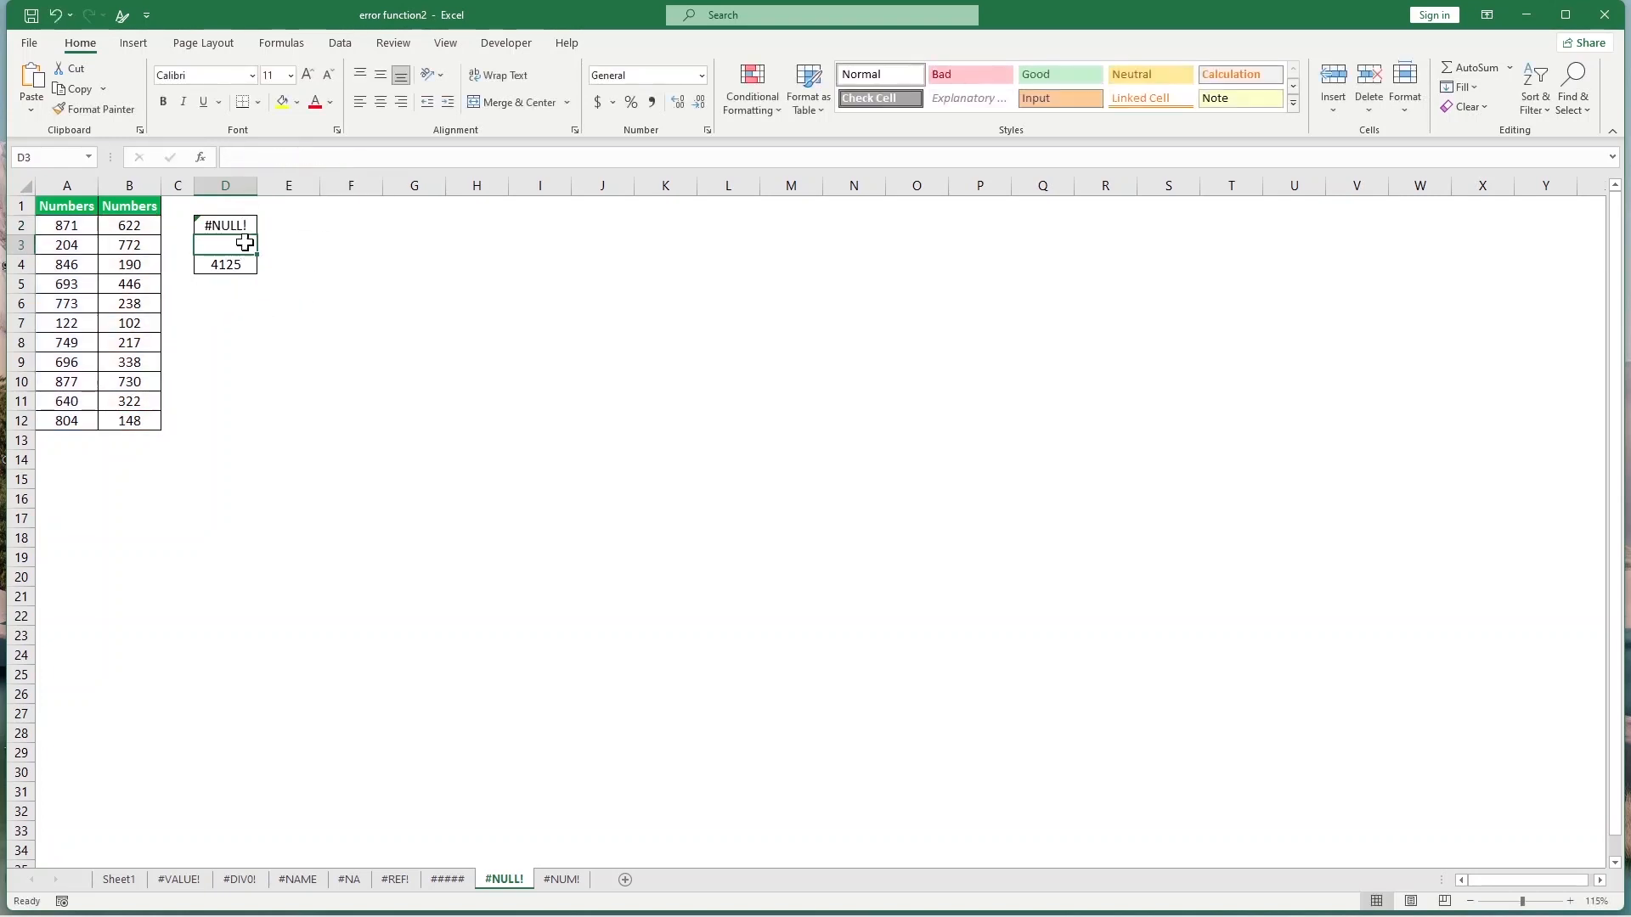
# Step: Replace the space between the two ranges in D2's SUM formula with a comma, and check the corrected formula
pyautogui.click(241, 226)
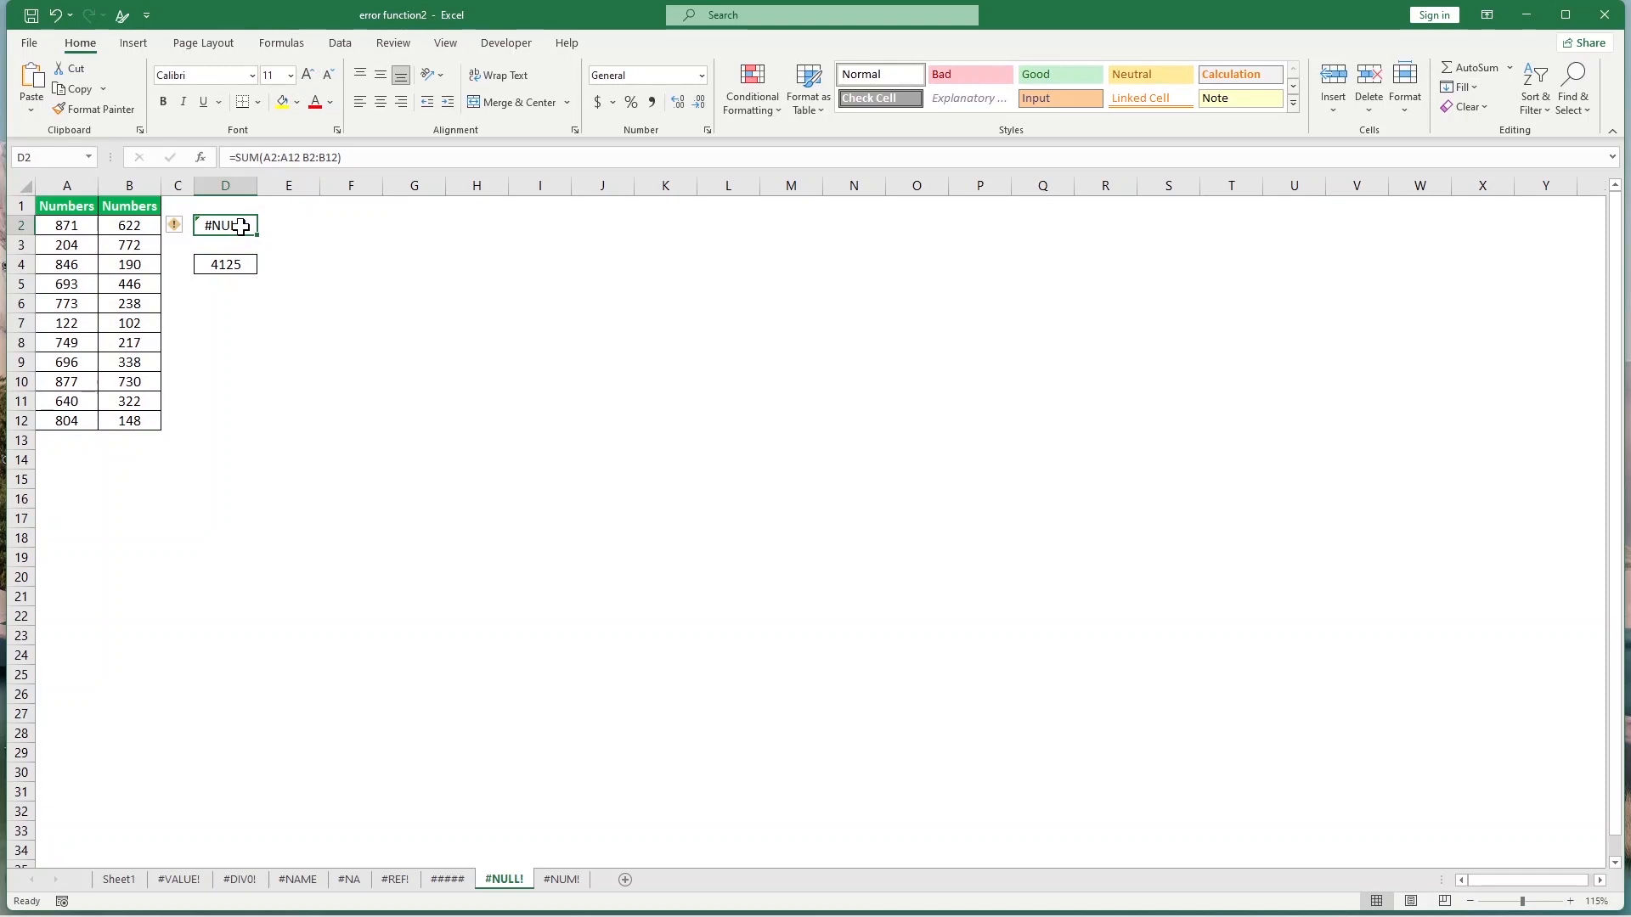
pyautogui.click(305, 157)
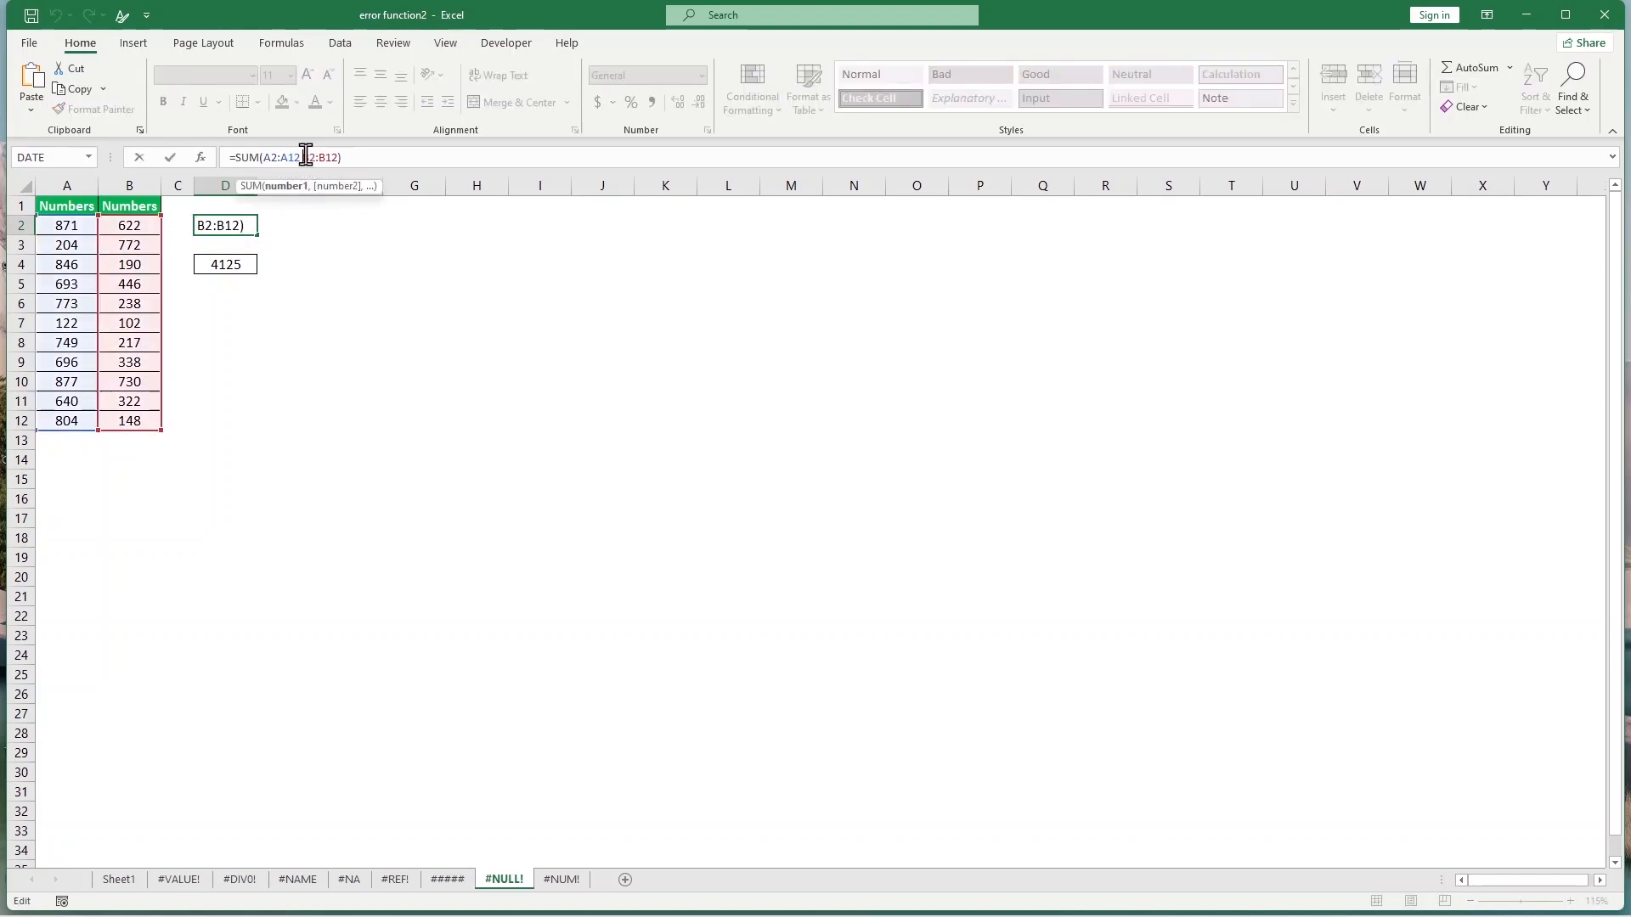
pyautogui.press('BackSpace')
pyautogui.write(',')
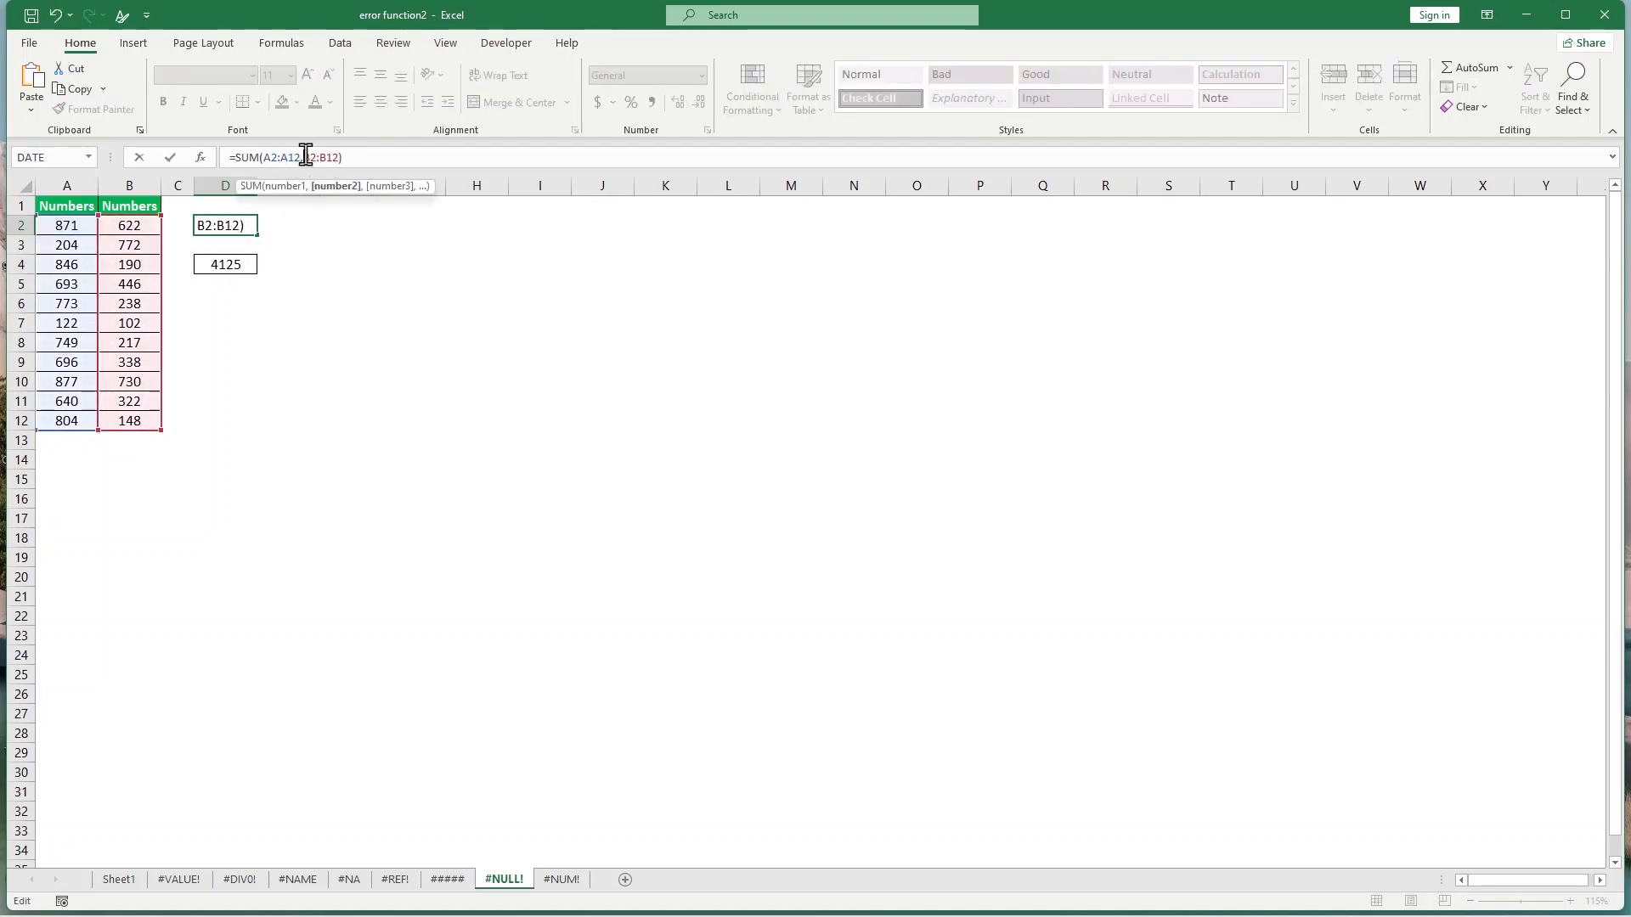
pyautogui.press('Return')
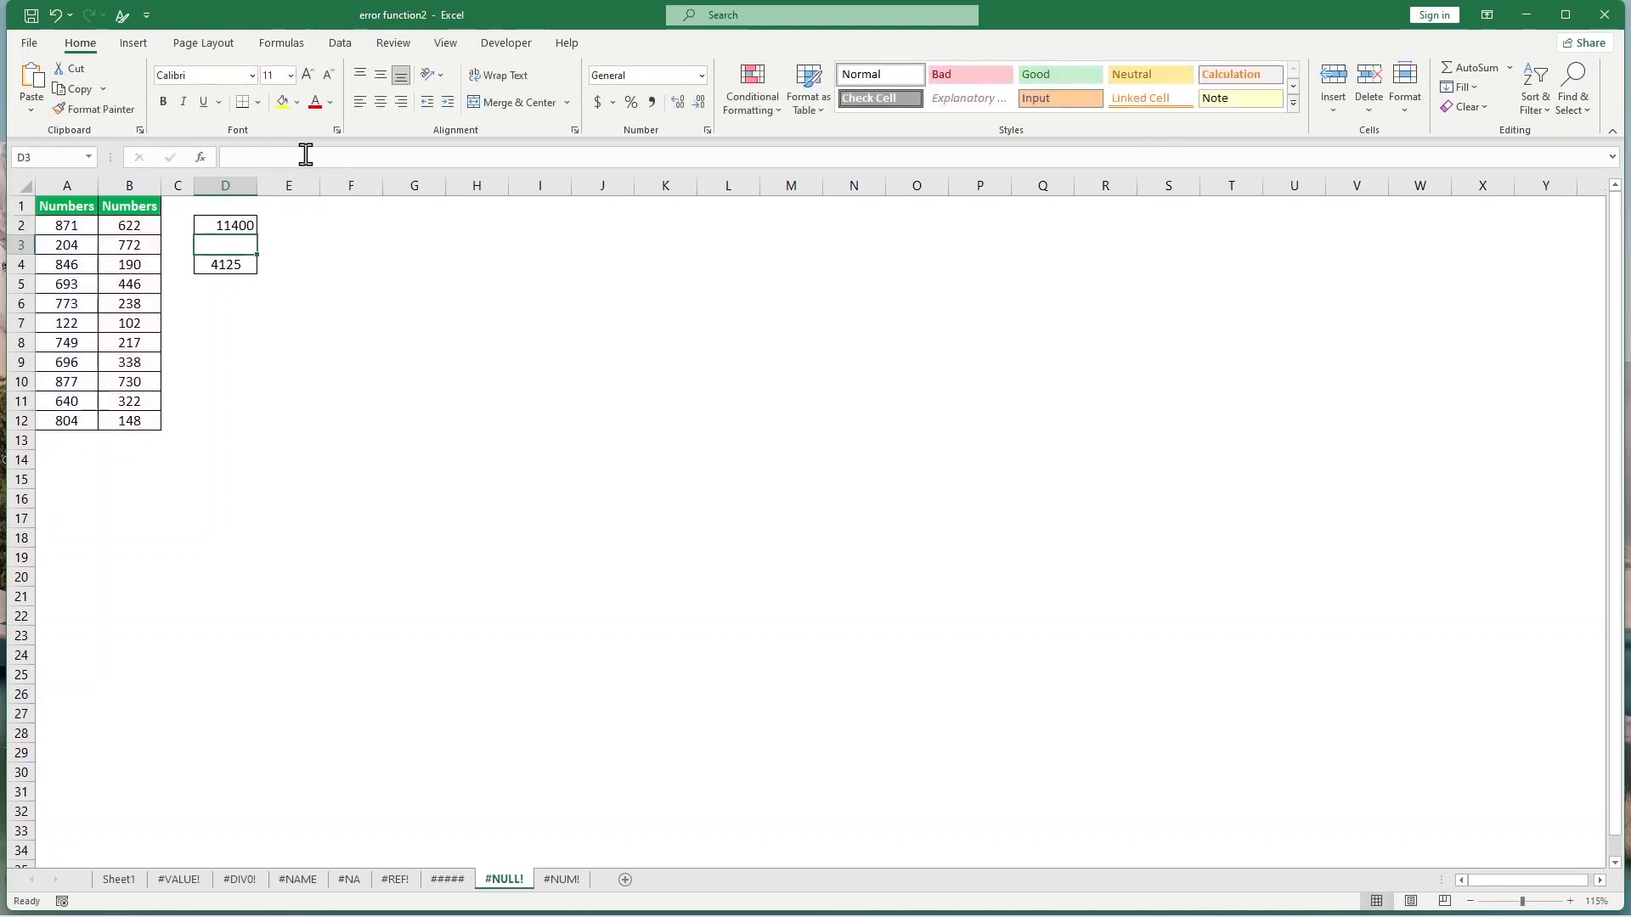
pyautogui.click(261, 262)
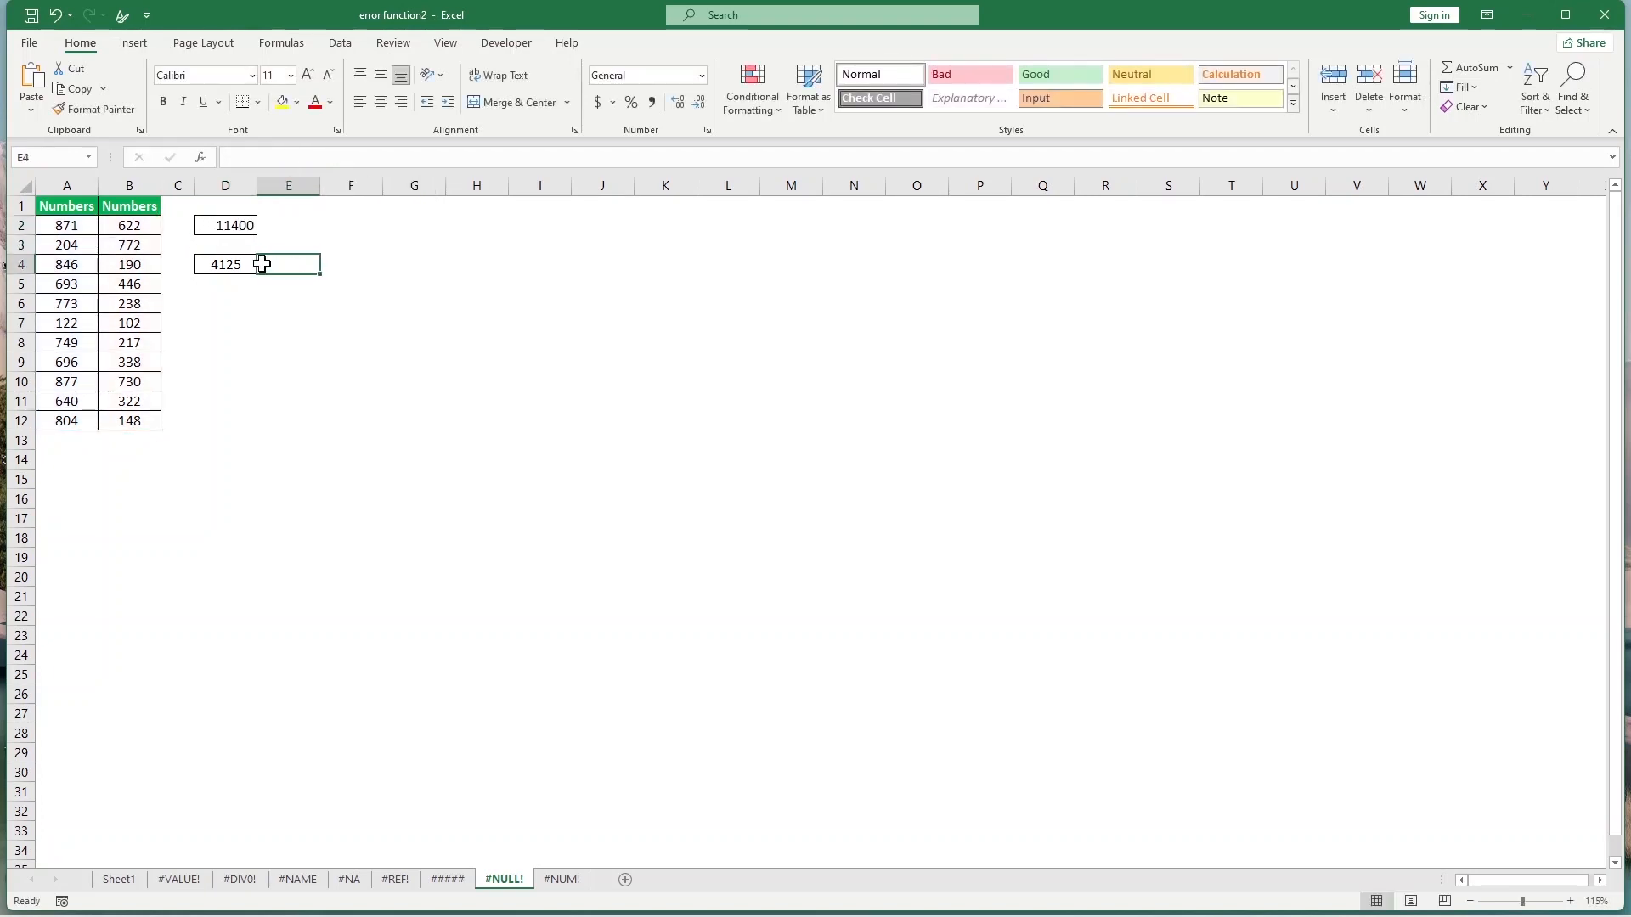
pyautogui.click(223, 224)
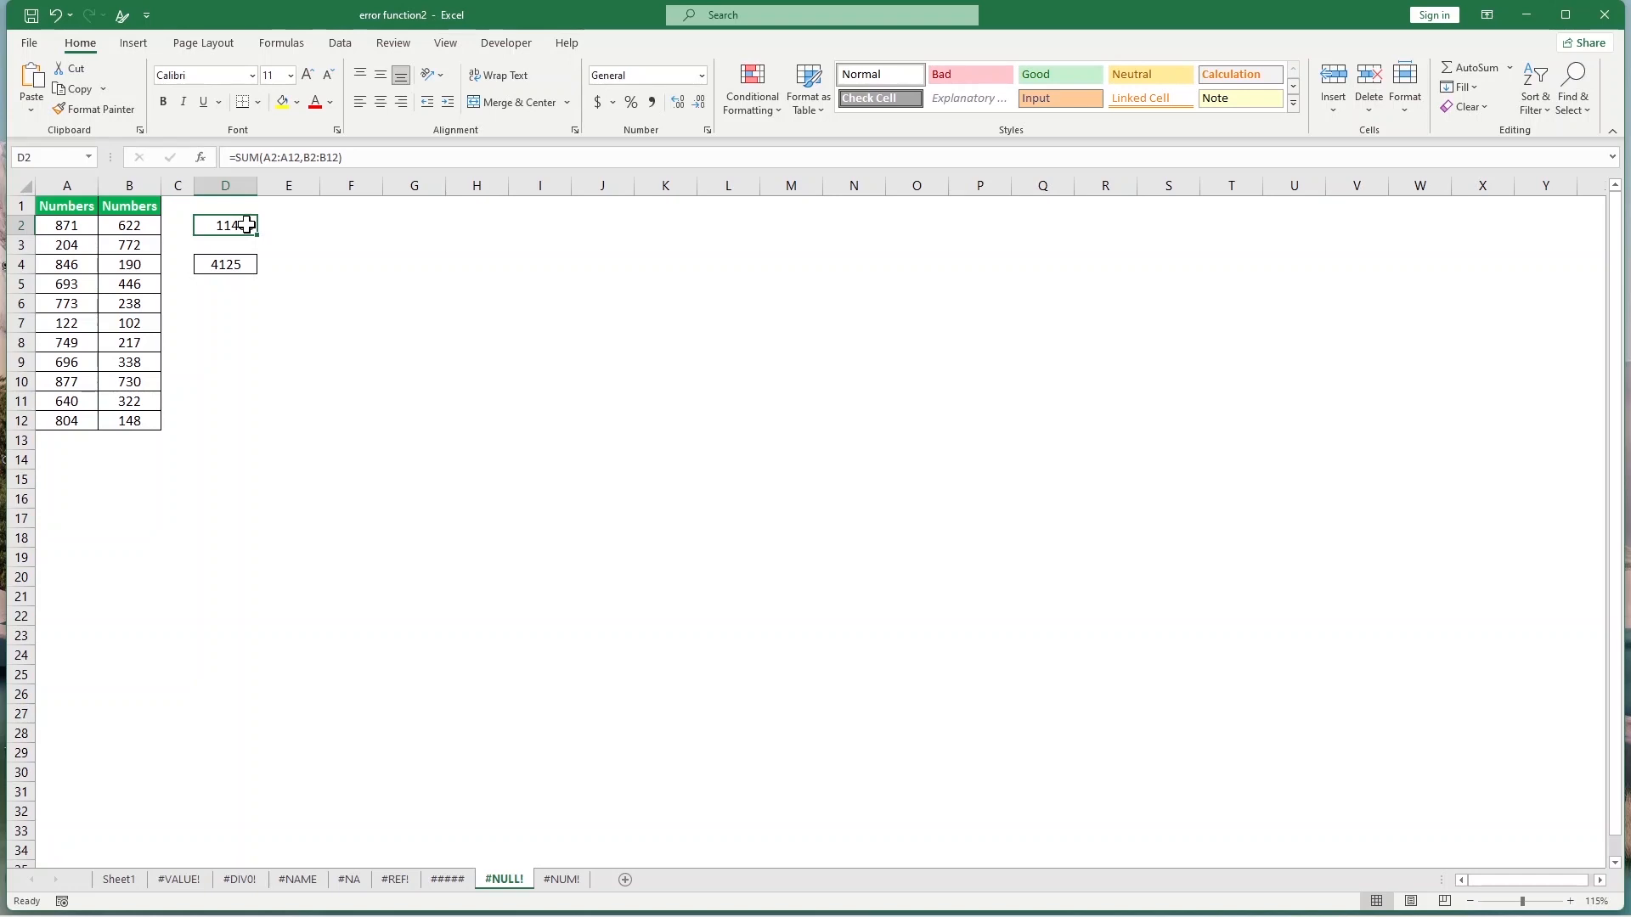
# Step: Start a SUM formula in F13
pyautogui.click(191, 419)
pyautogui.click(329, 440)
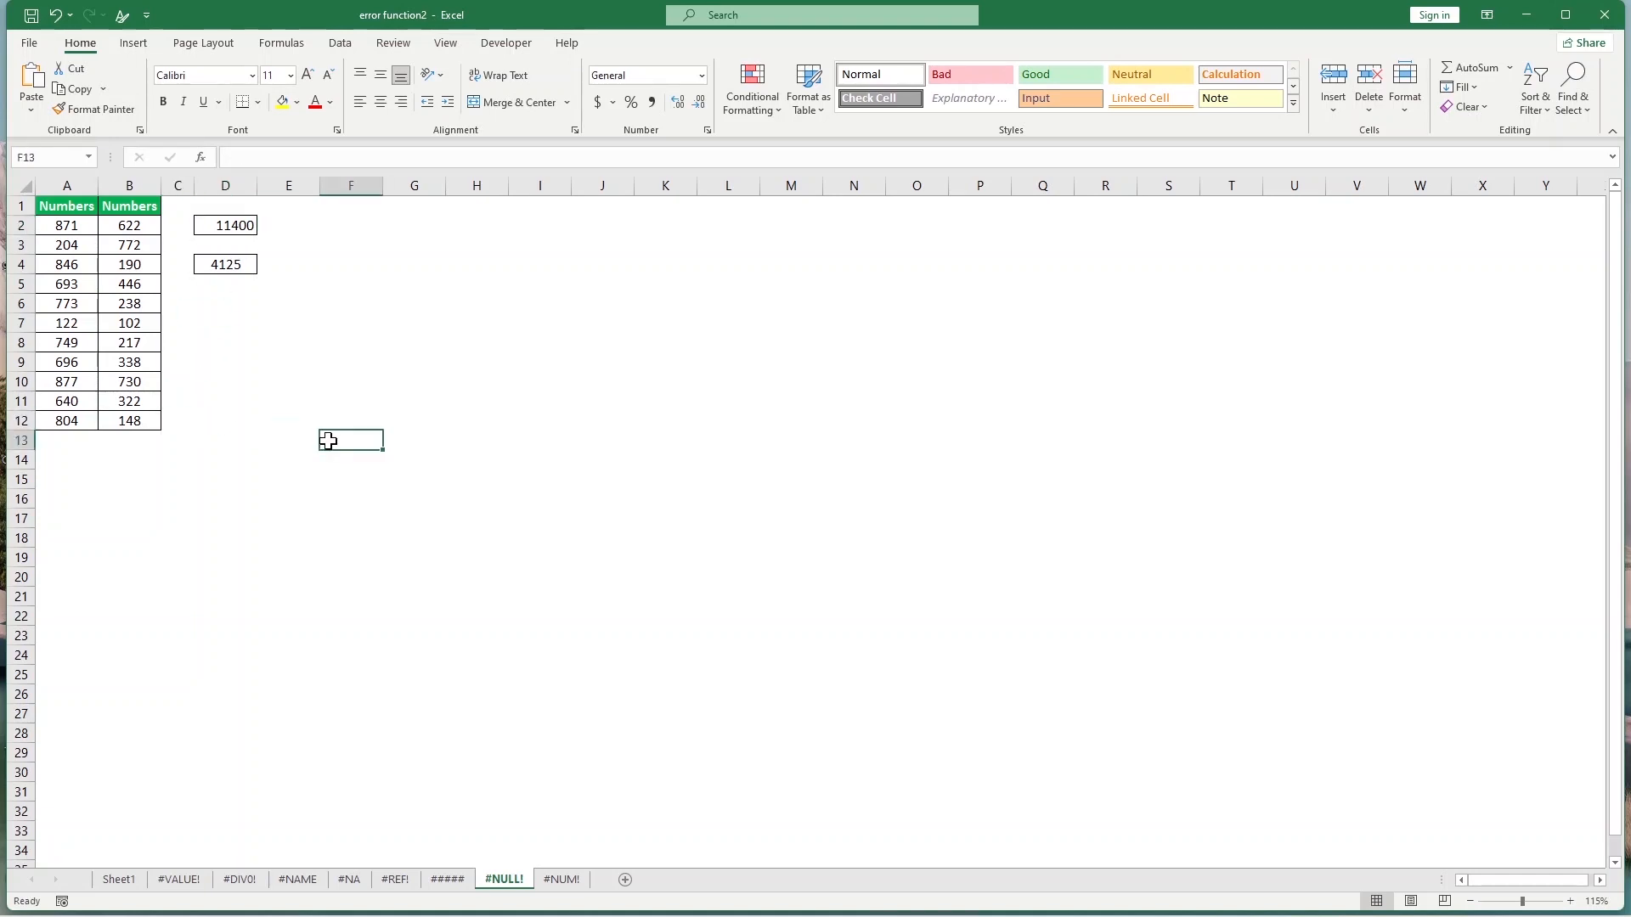
pyautogui.write('=')
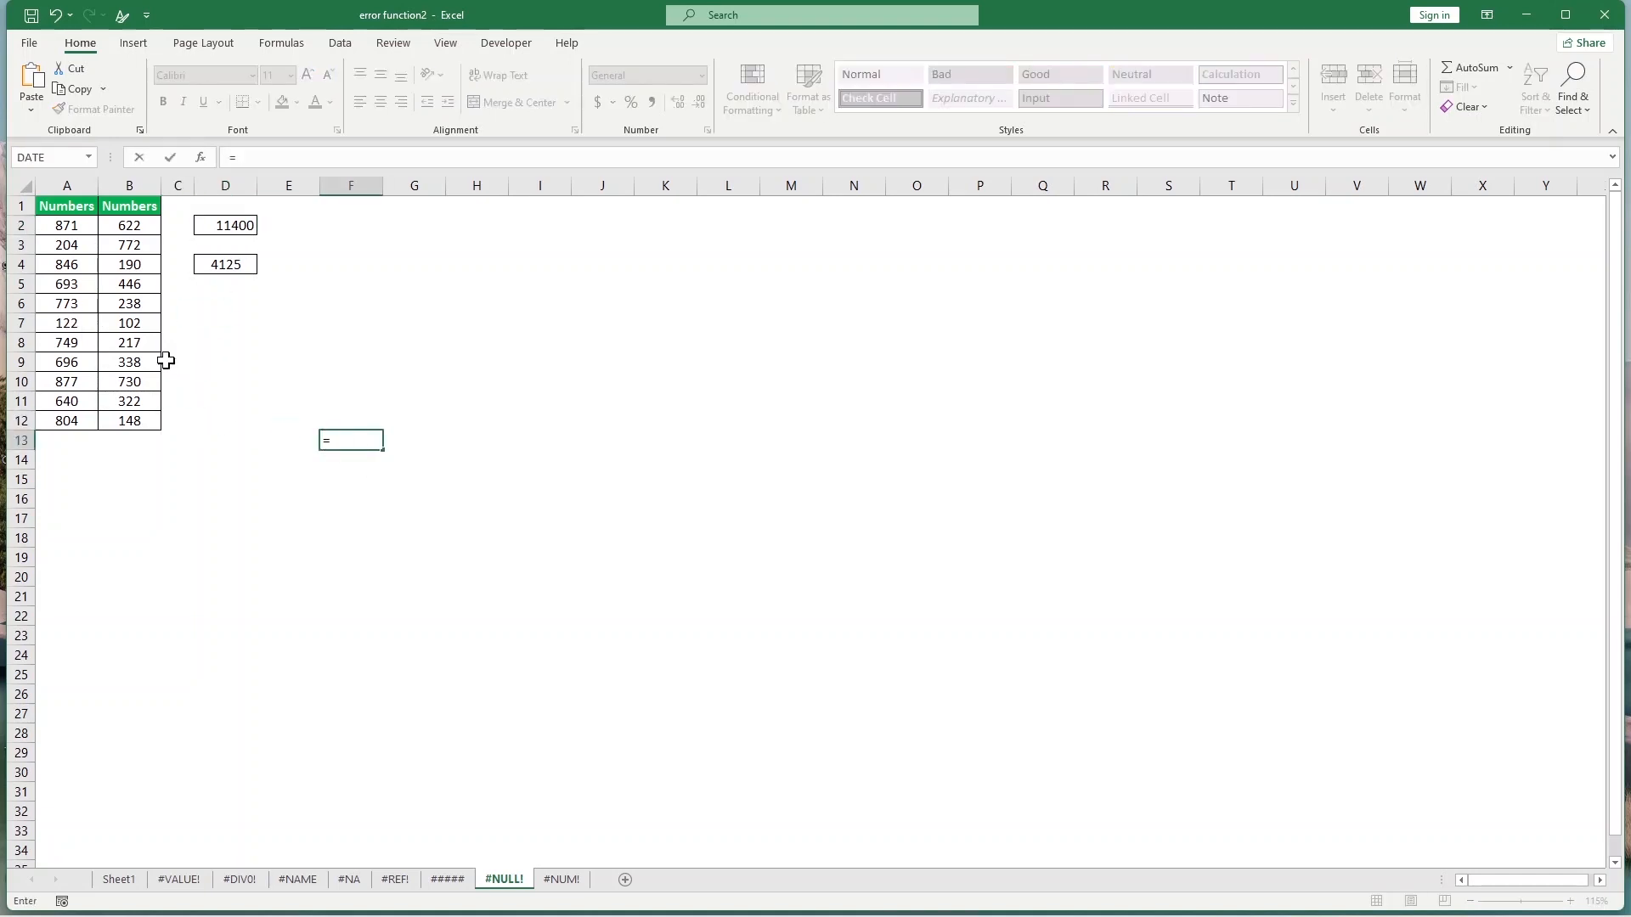
pyautogui.write('s')
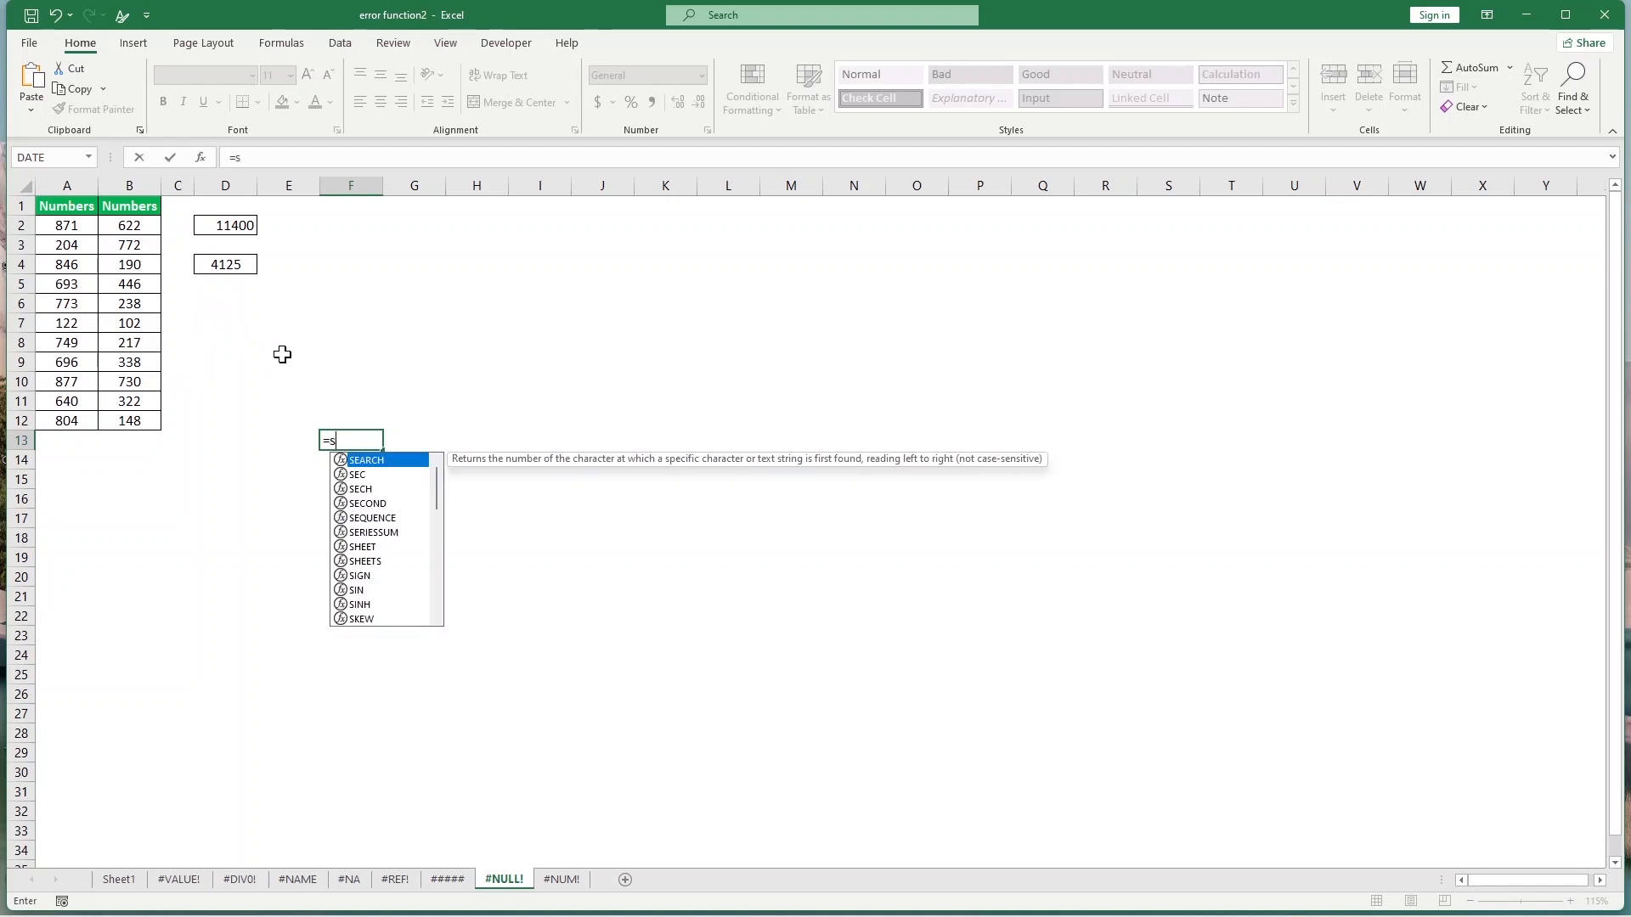
pyautogui.write('um(')
pyautogui.press('BackSpace')
pyautogui.press('BackSpace')
pyautogui.press('BackSpace')
pyautogui.press('BackSpace')
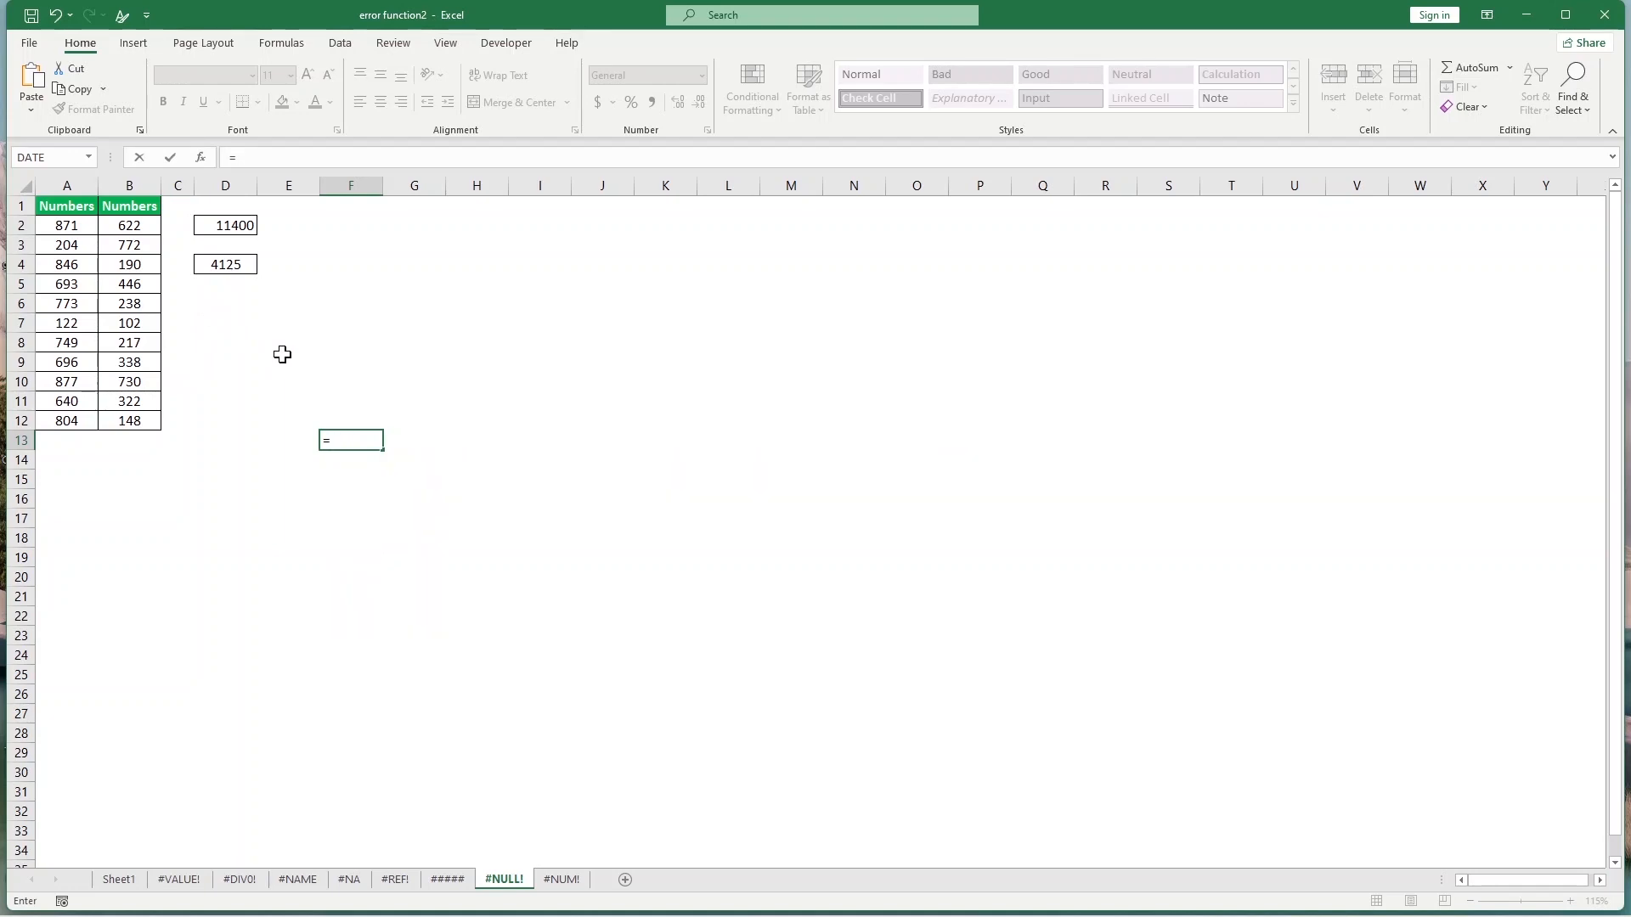
pyautogui.write('surm')
pyautogui.press('BackSpace')
pyautogui.write('uu')
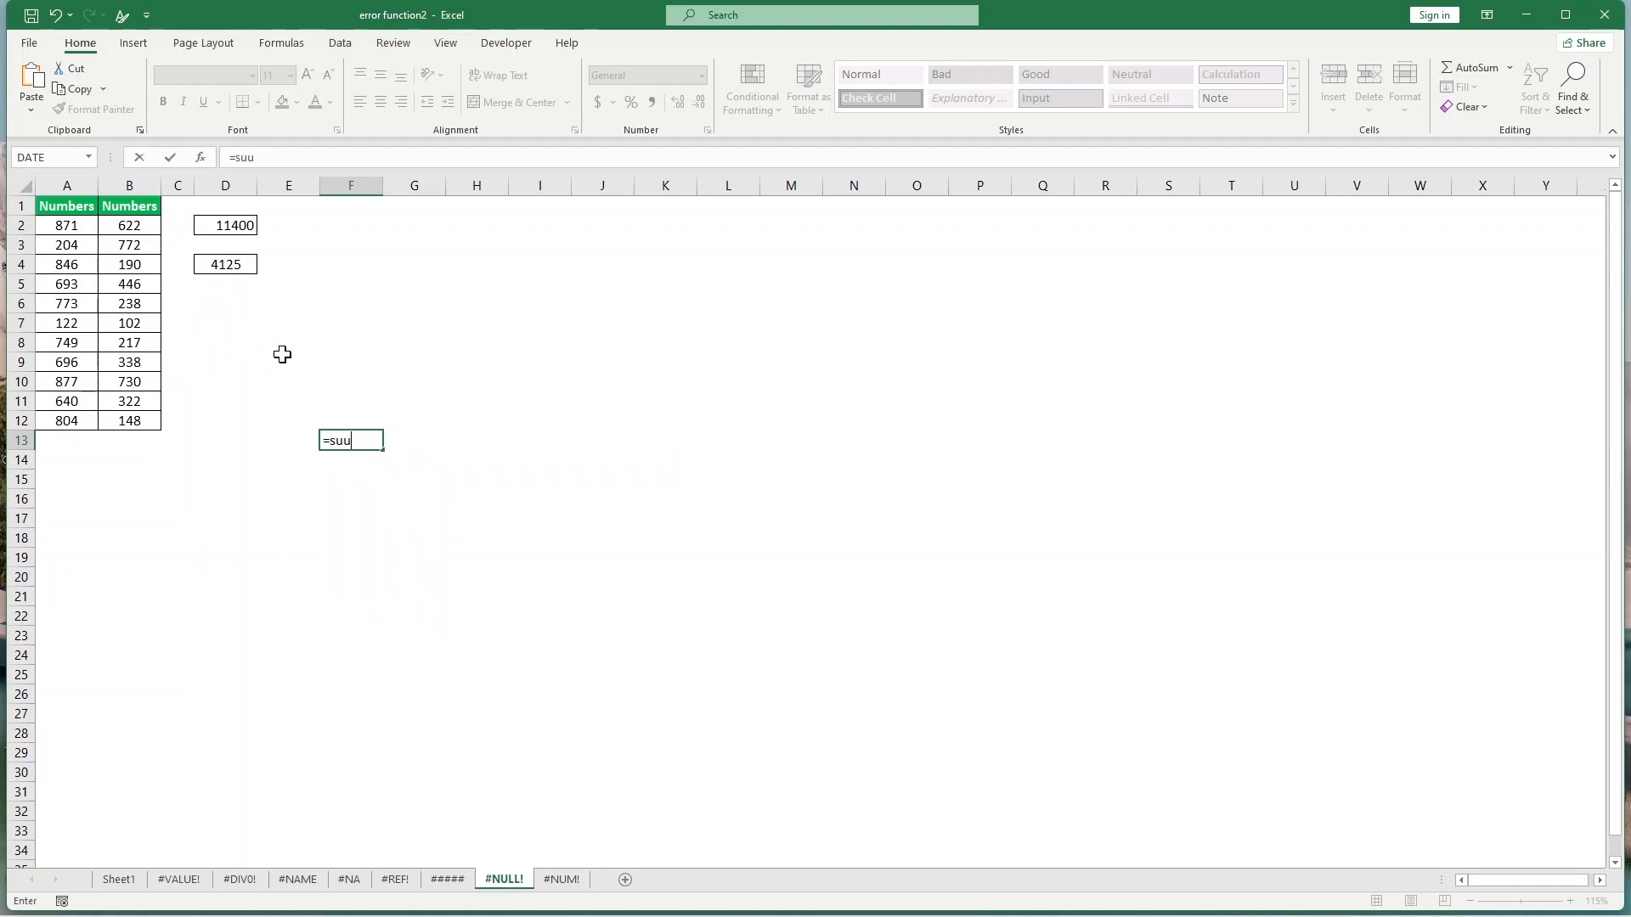
pyautogui.press('BackSpace')
pyautogui.write('m(')
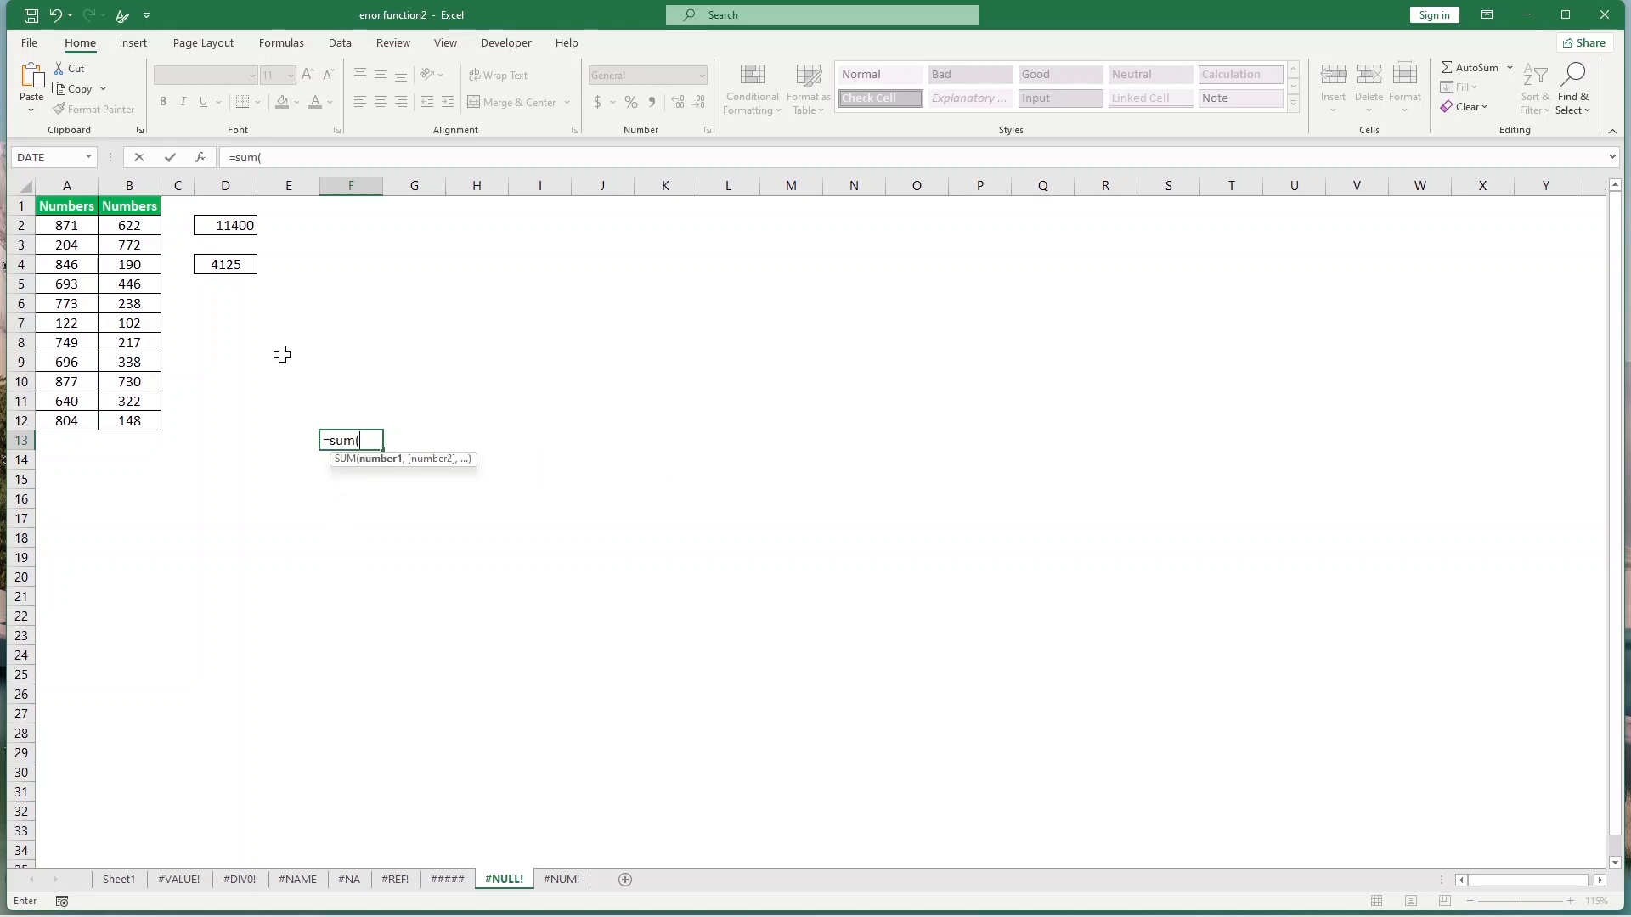
# Step: Give F13's SUM formula the references B9:B12 and D4 separated only by a space, and commit it
pyautogui.moveTo(131, 364); pyautogui.dragTo(137, 422)
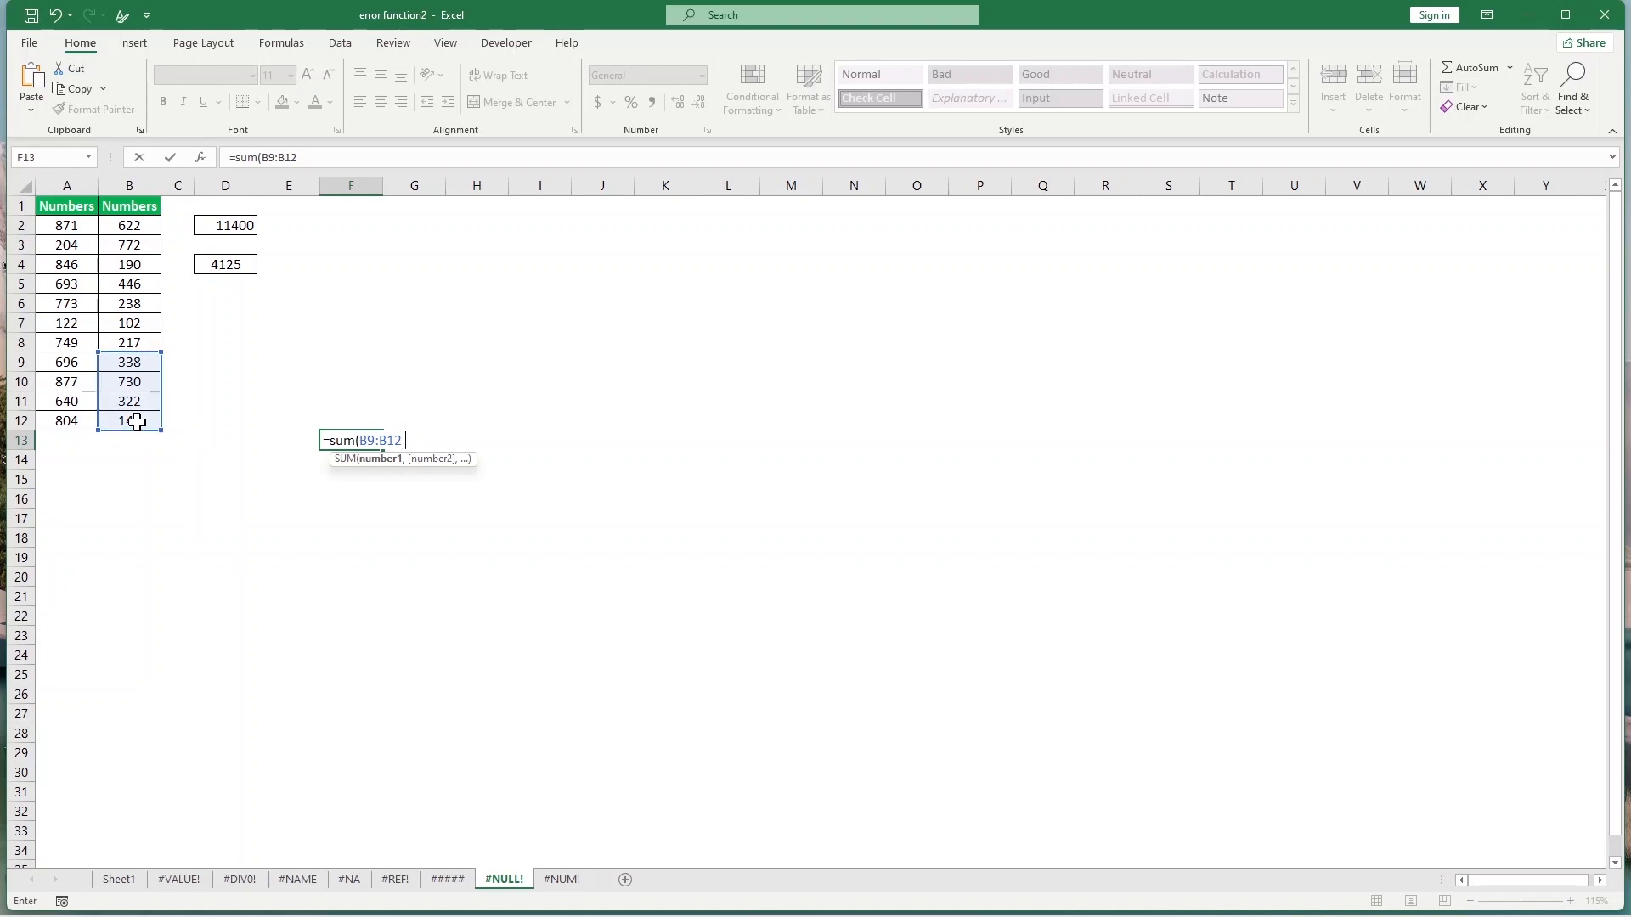
pyautogui.click(228, 265)
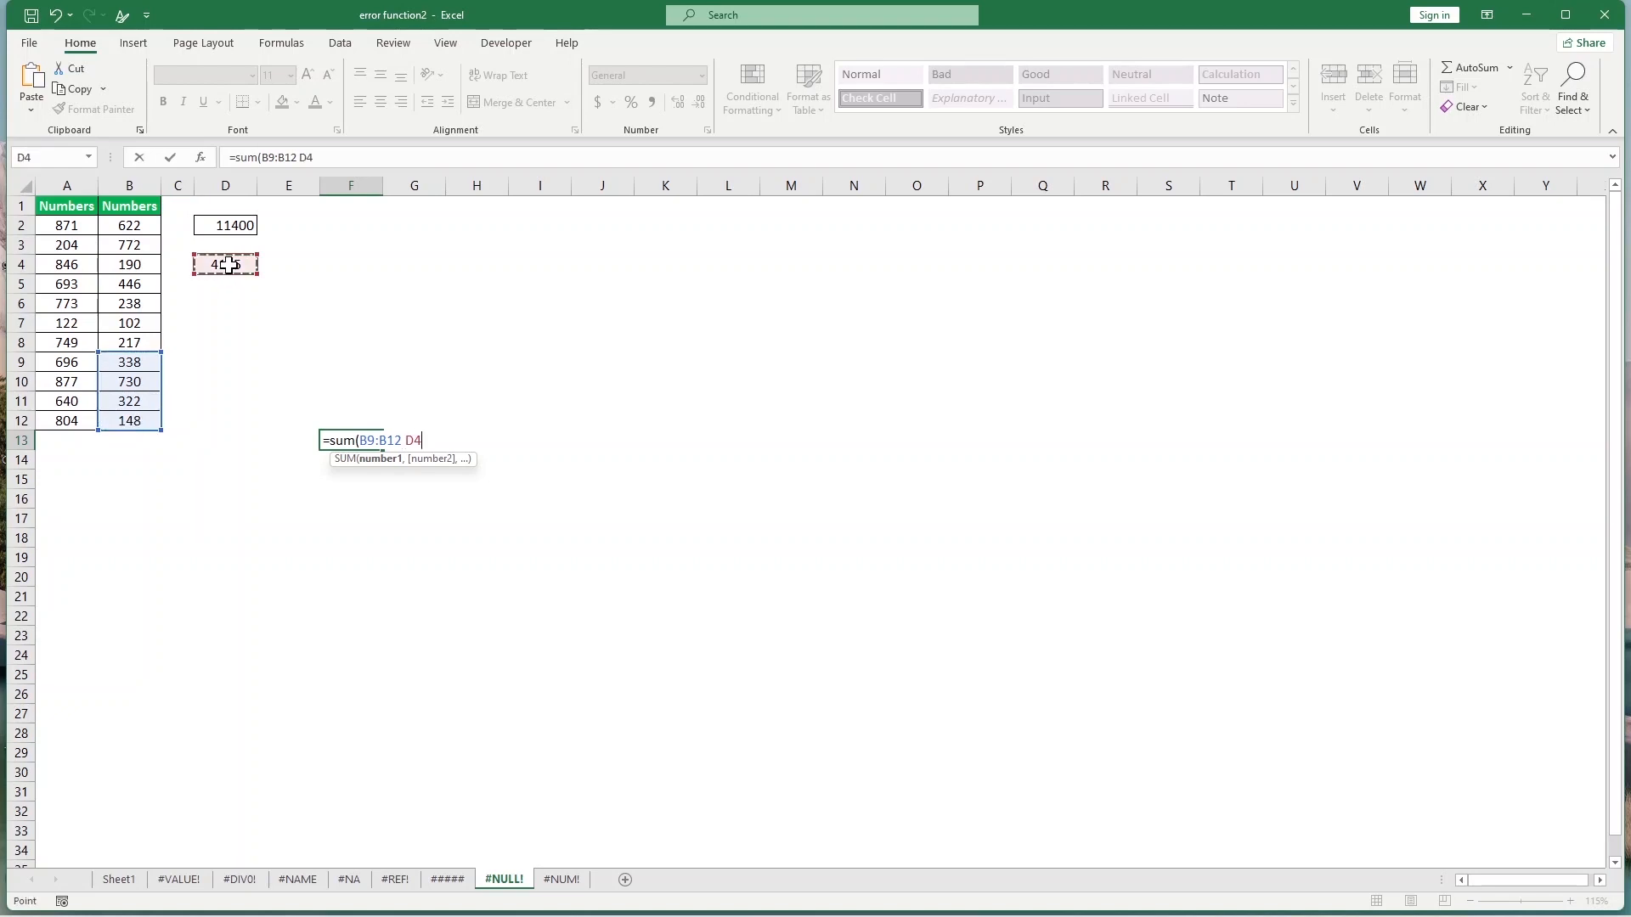
pyautogui.write(')')
pyautogui.press('Return')
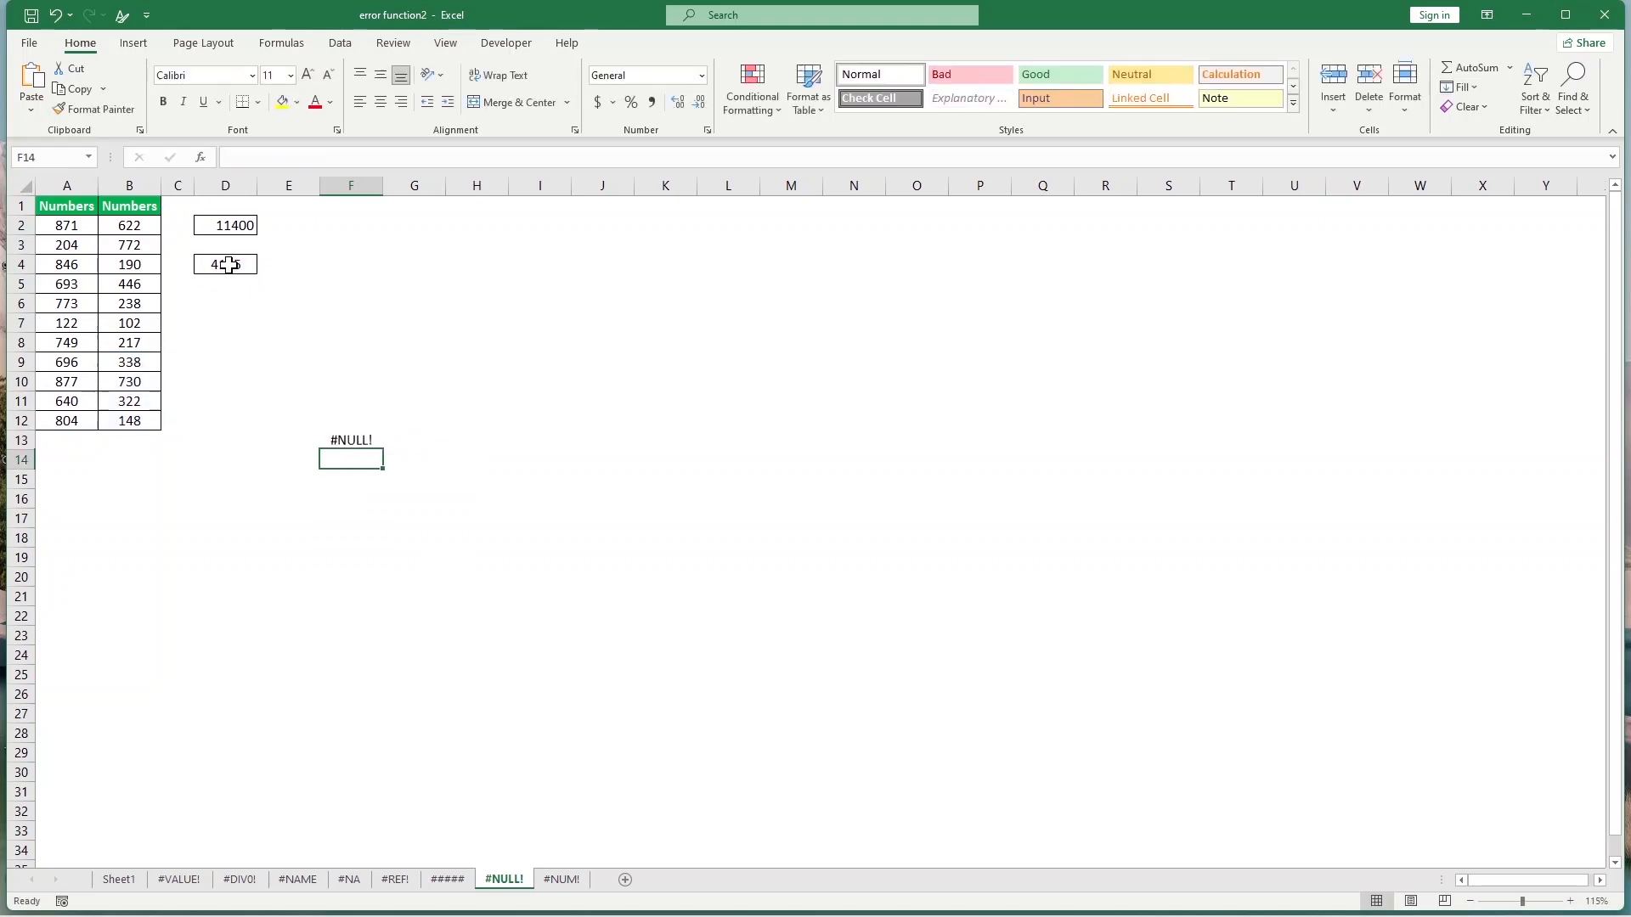
# Step: Insert a comma after B12 in F13's SUM formula to separate the range from D4
pyautogui.click(339, 440)
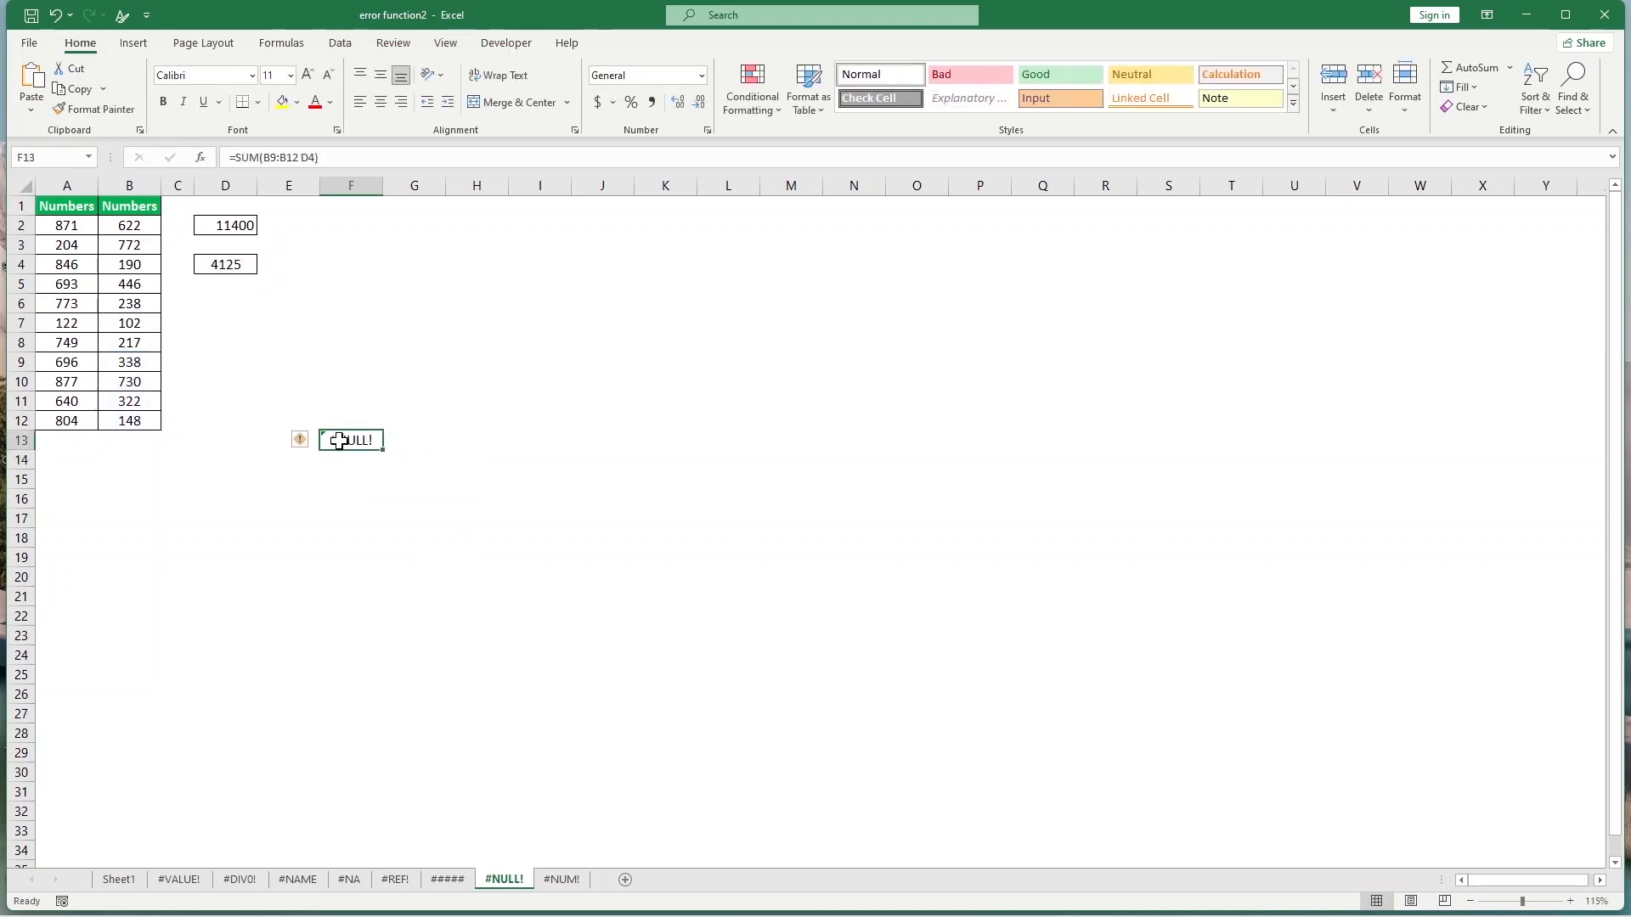
pyautogui.click(311, 158)
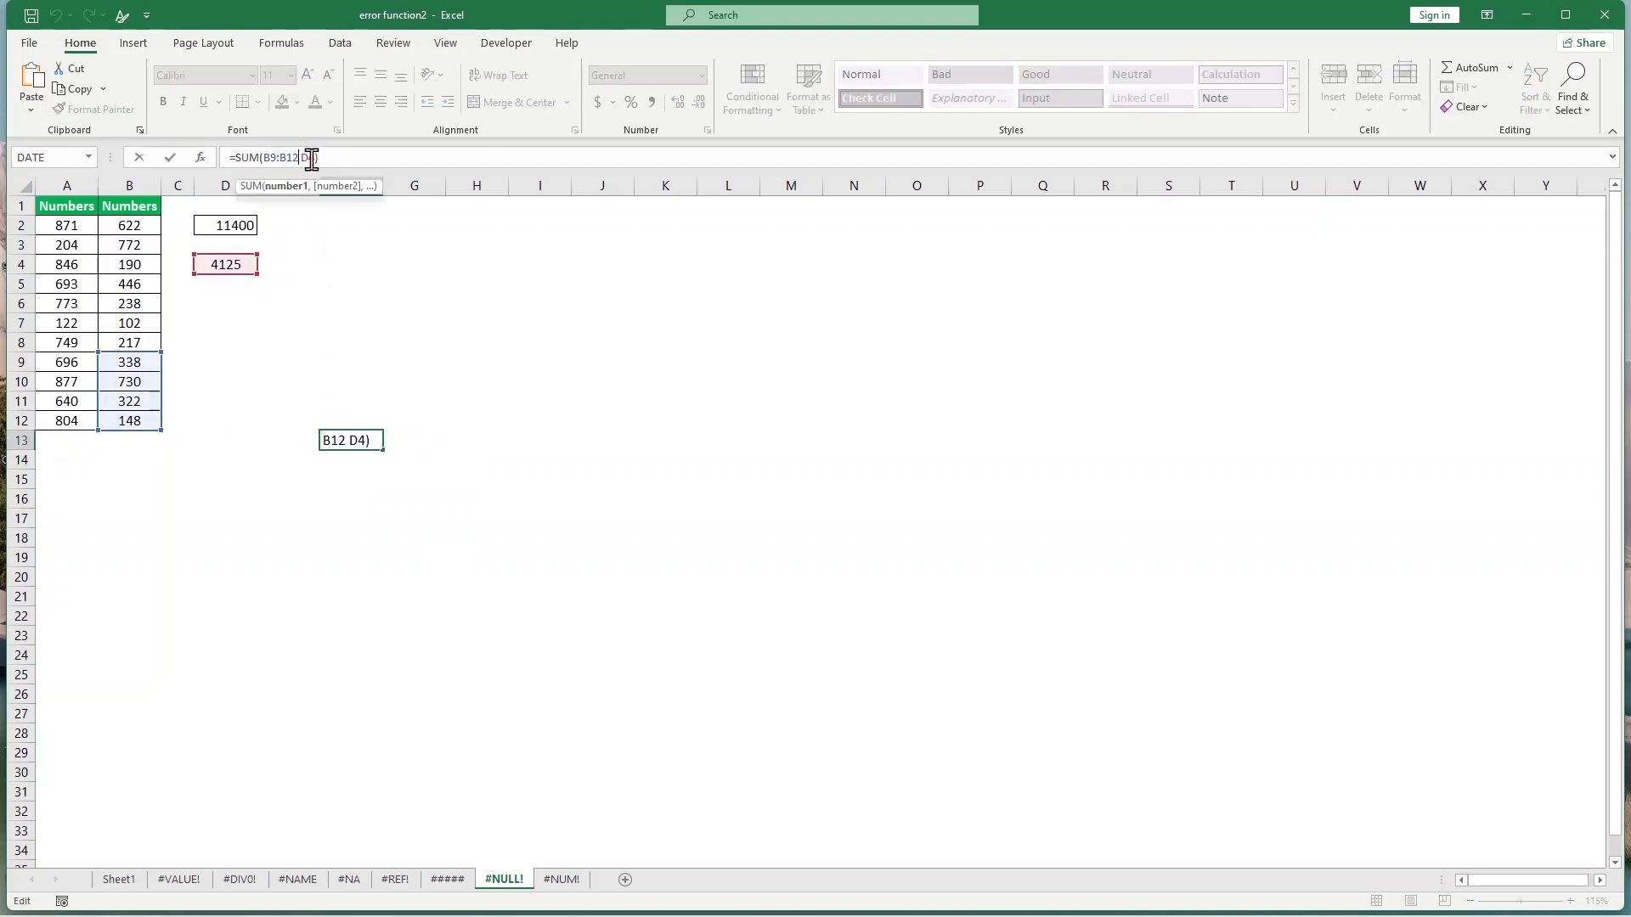
pyautogui.write(',')
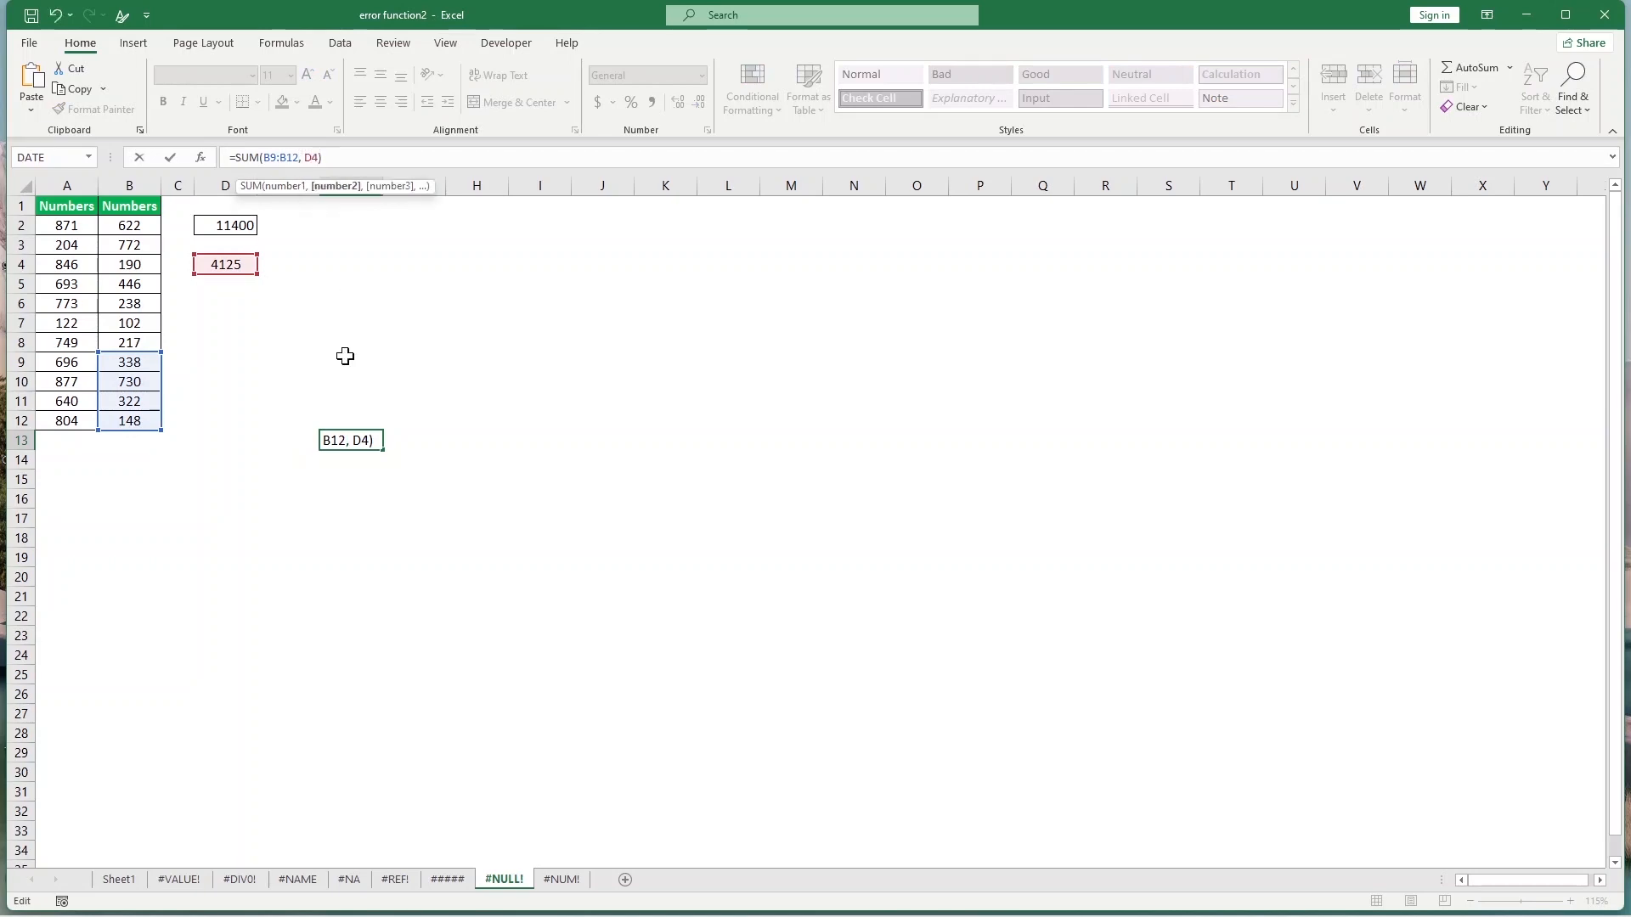
pyautogui.press('Return')
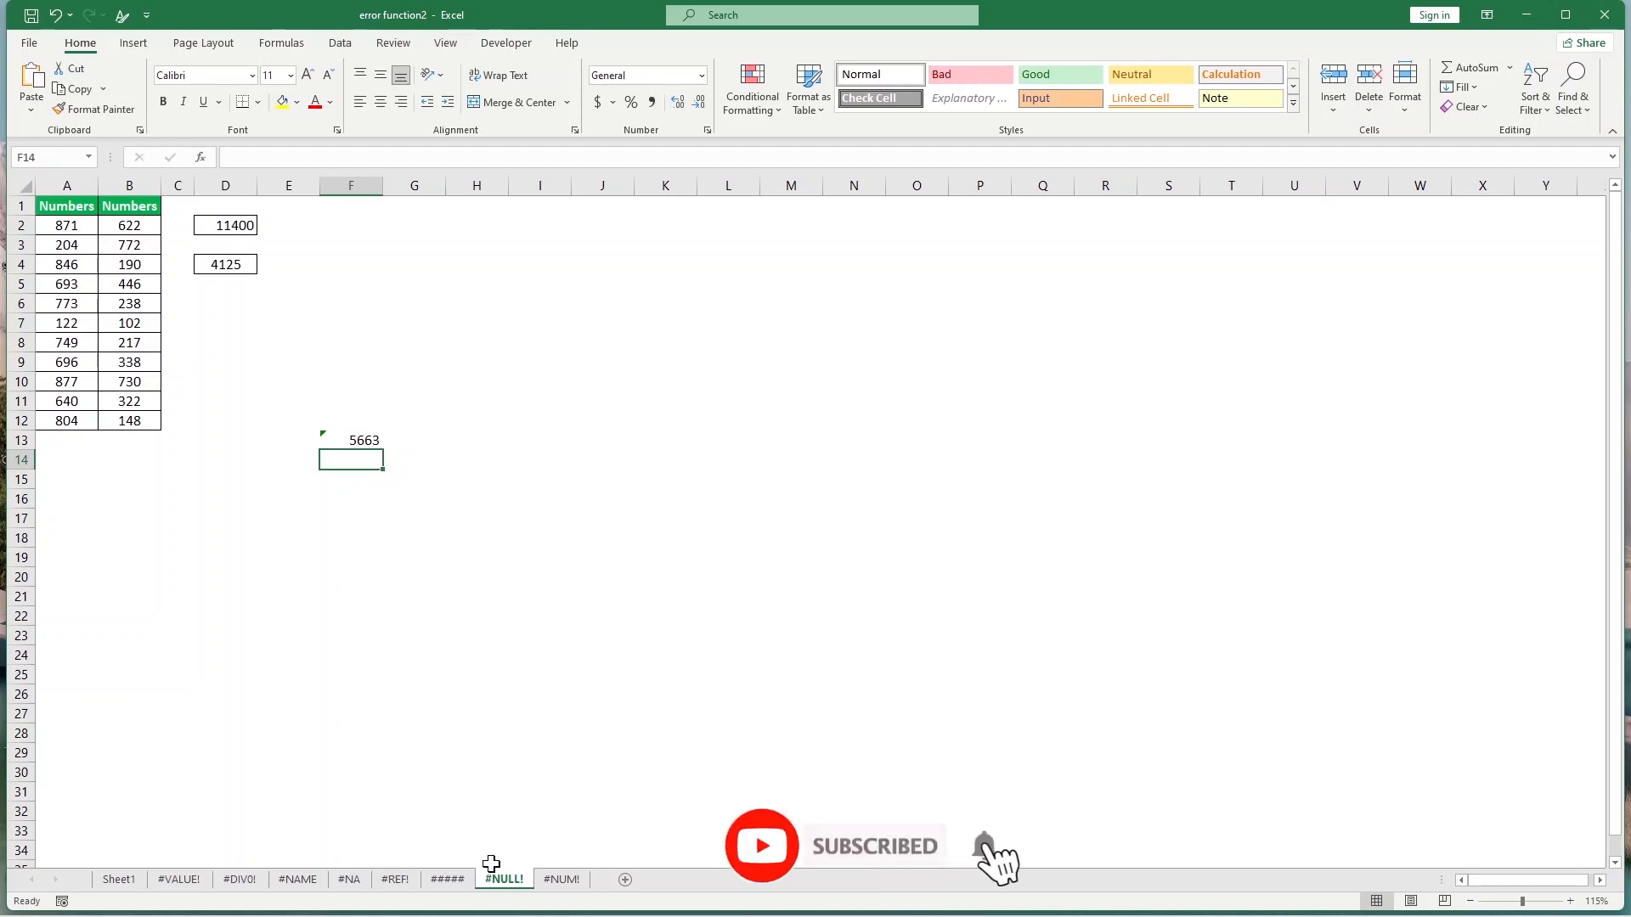
# Step: On the #NUM! sheet, change the formula in C2 to =1^800
pyautogui.click(569, 880)
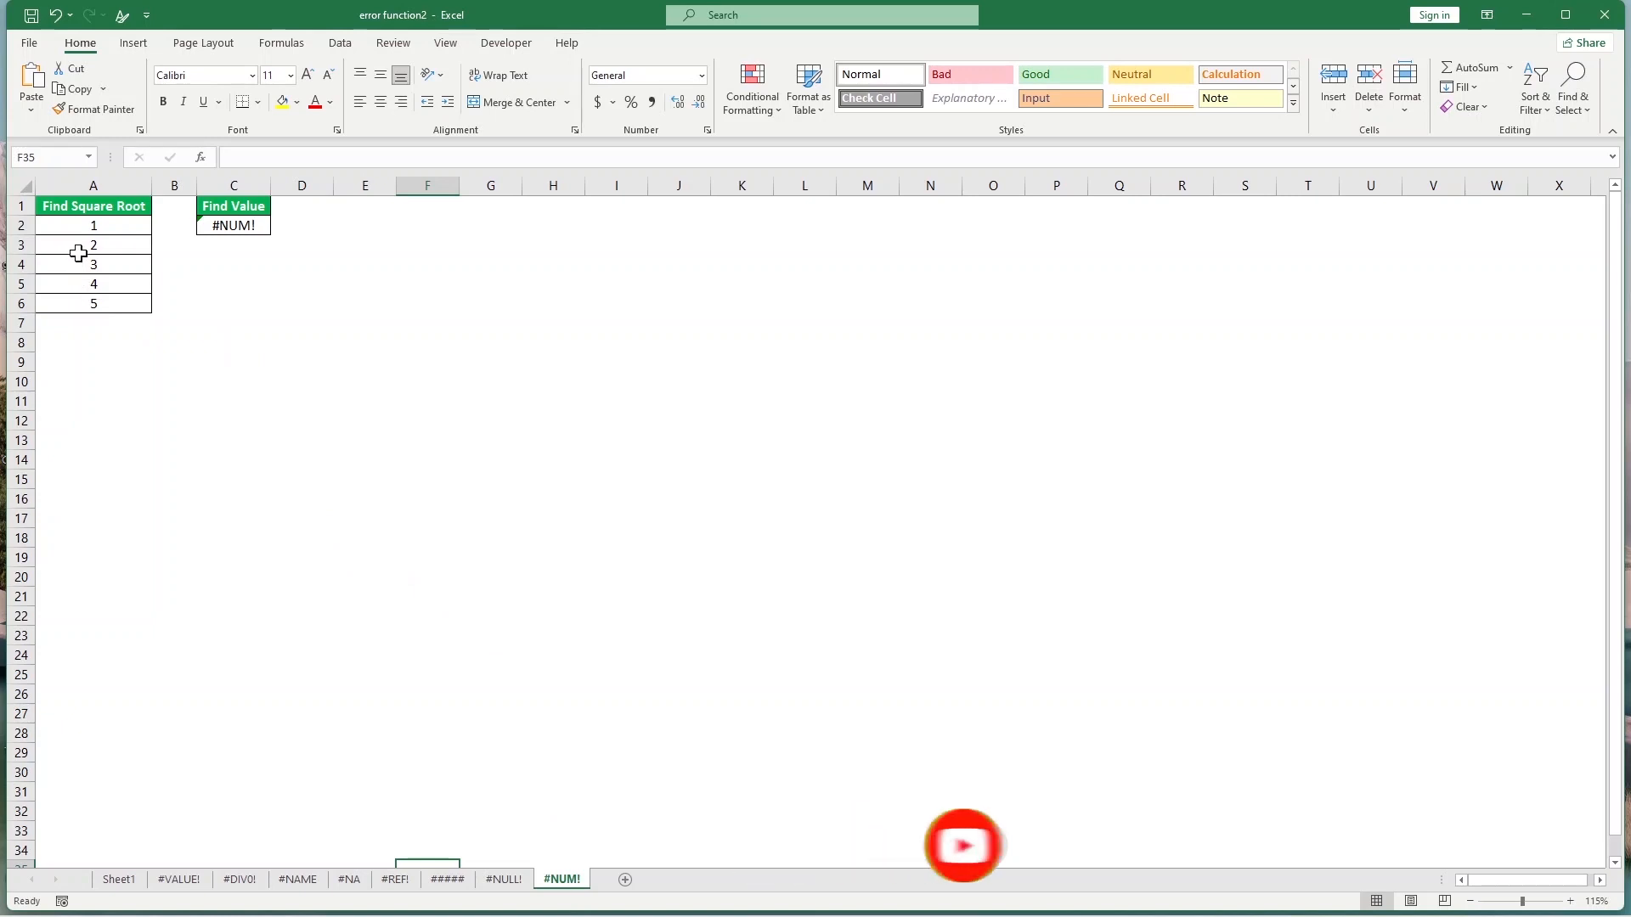
pyautogui.click(243, 231)
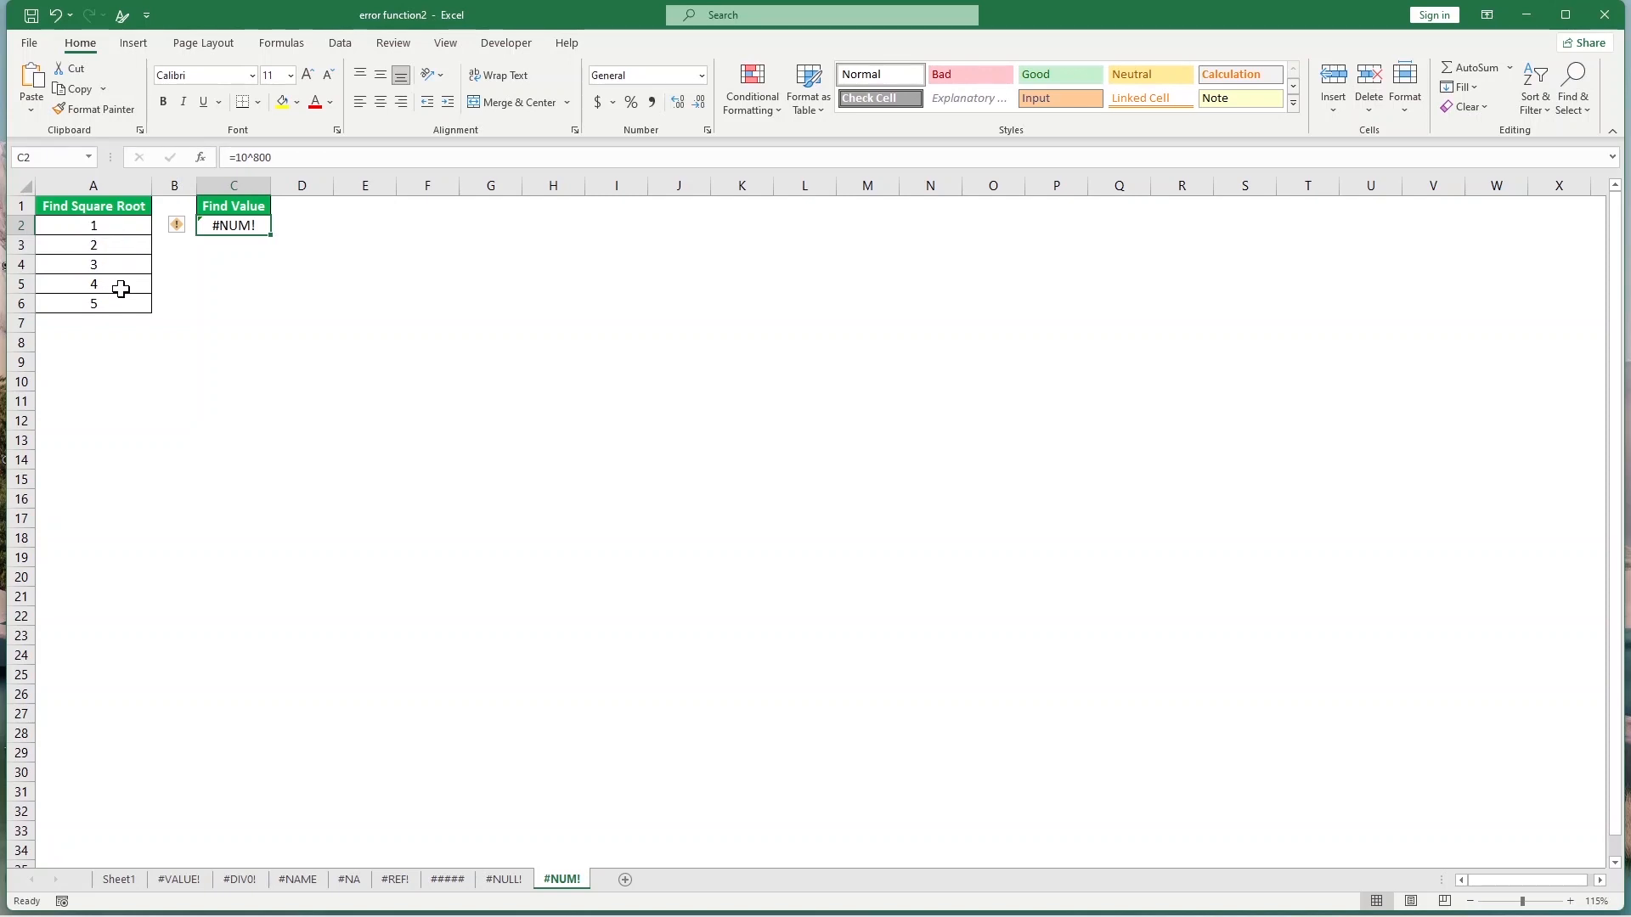
pyautogui.click(247, 157)
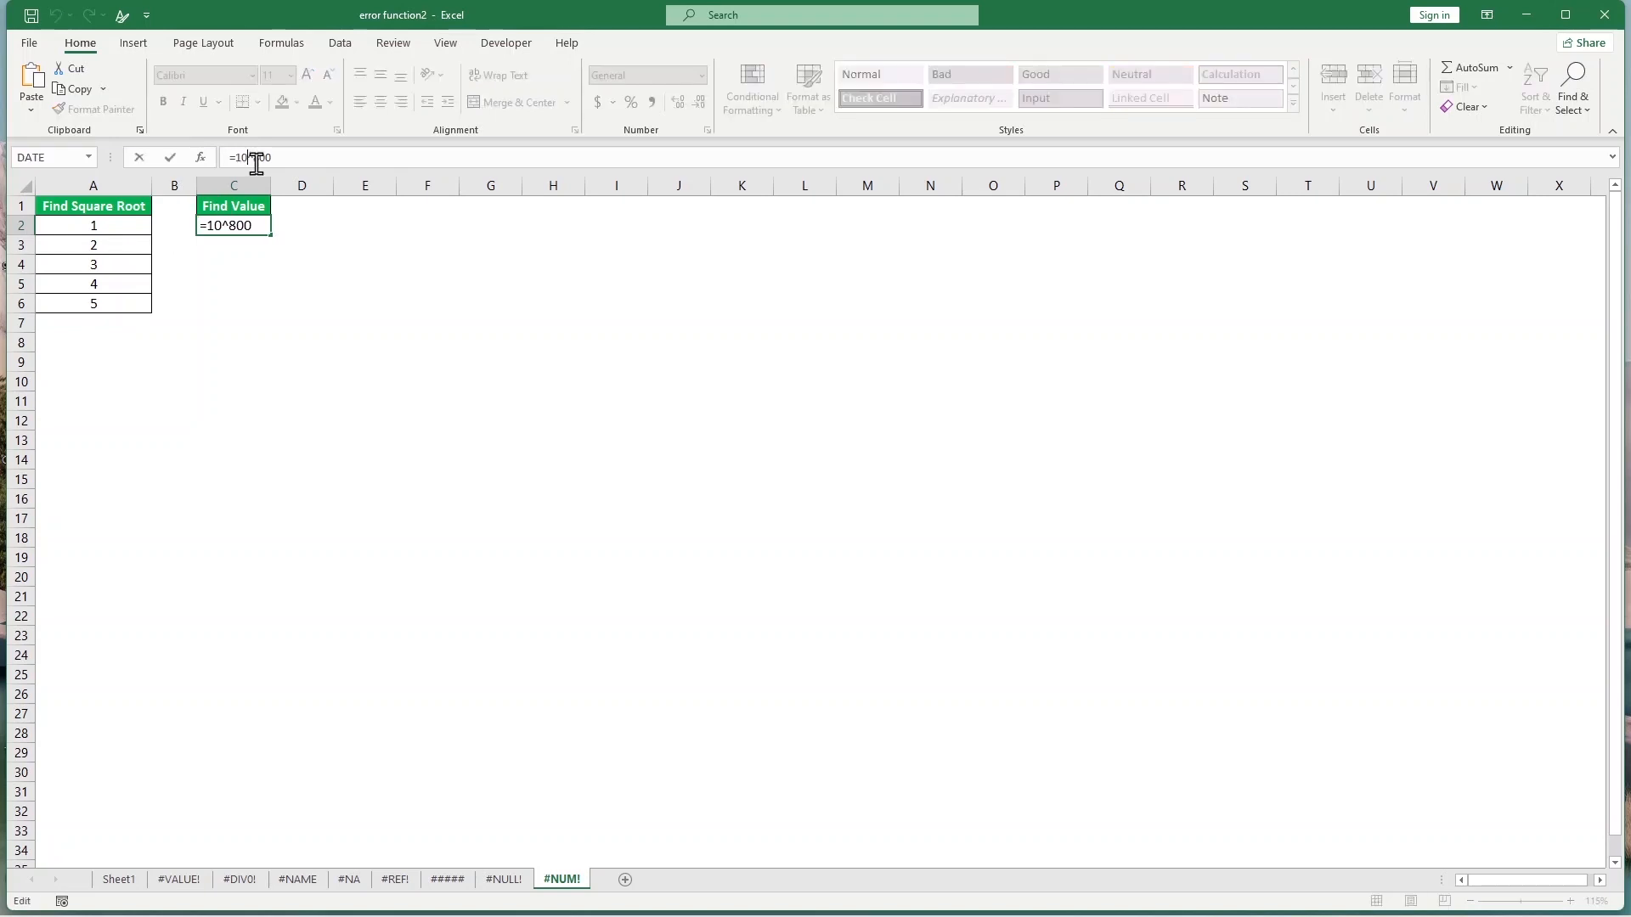
pyautogui.press('BackSpace')
pyautogui.click(215, 223)
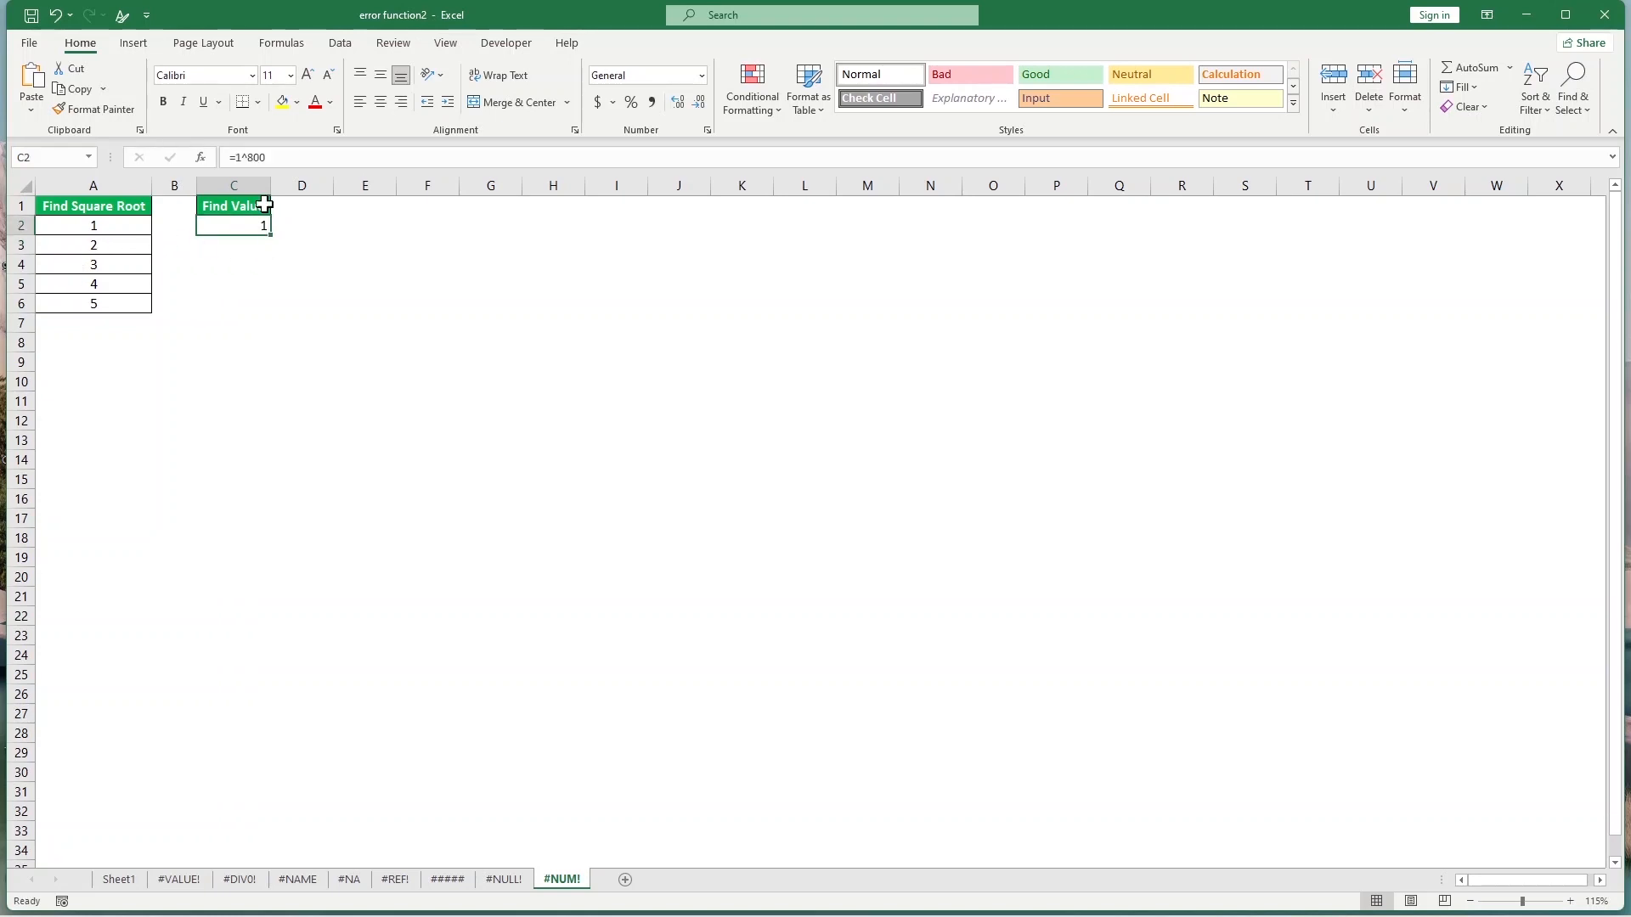
# Step: Change the formula in C2 back to =10^800
pyautogui.click(254, 281)
pyautogui.click(249, 225)
pyautogui.click(251, 158)
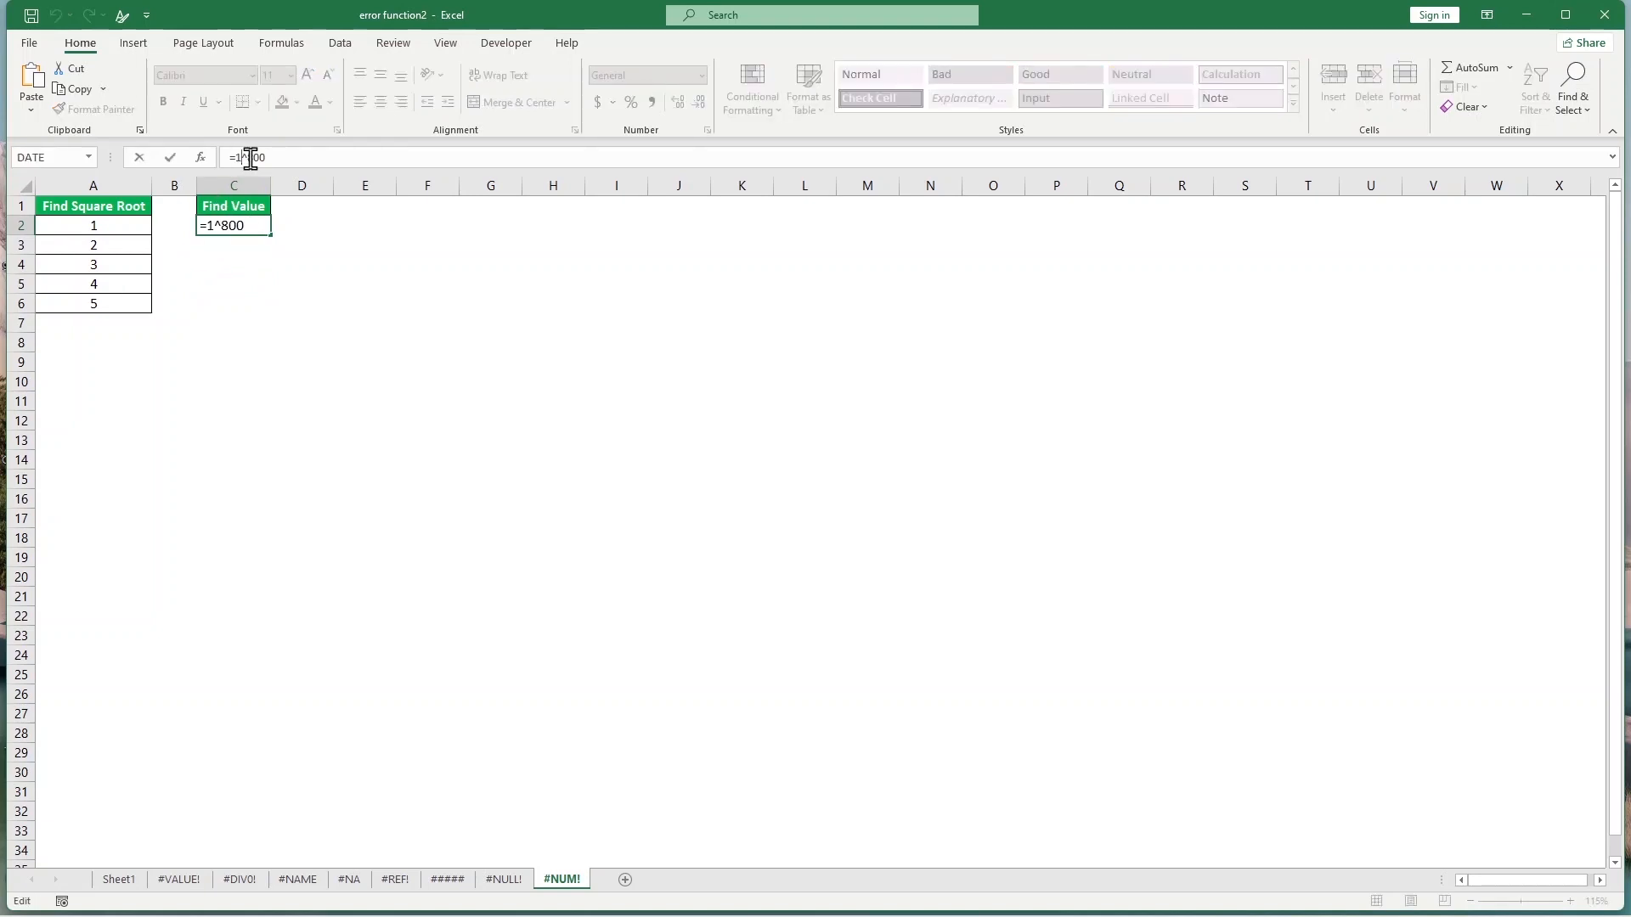
pyautogui.press('Return')
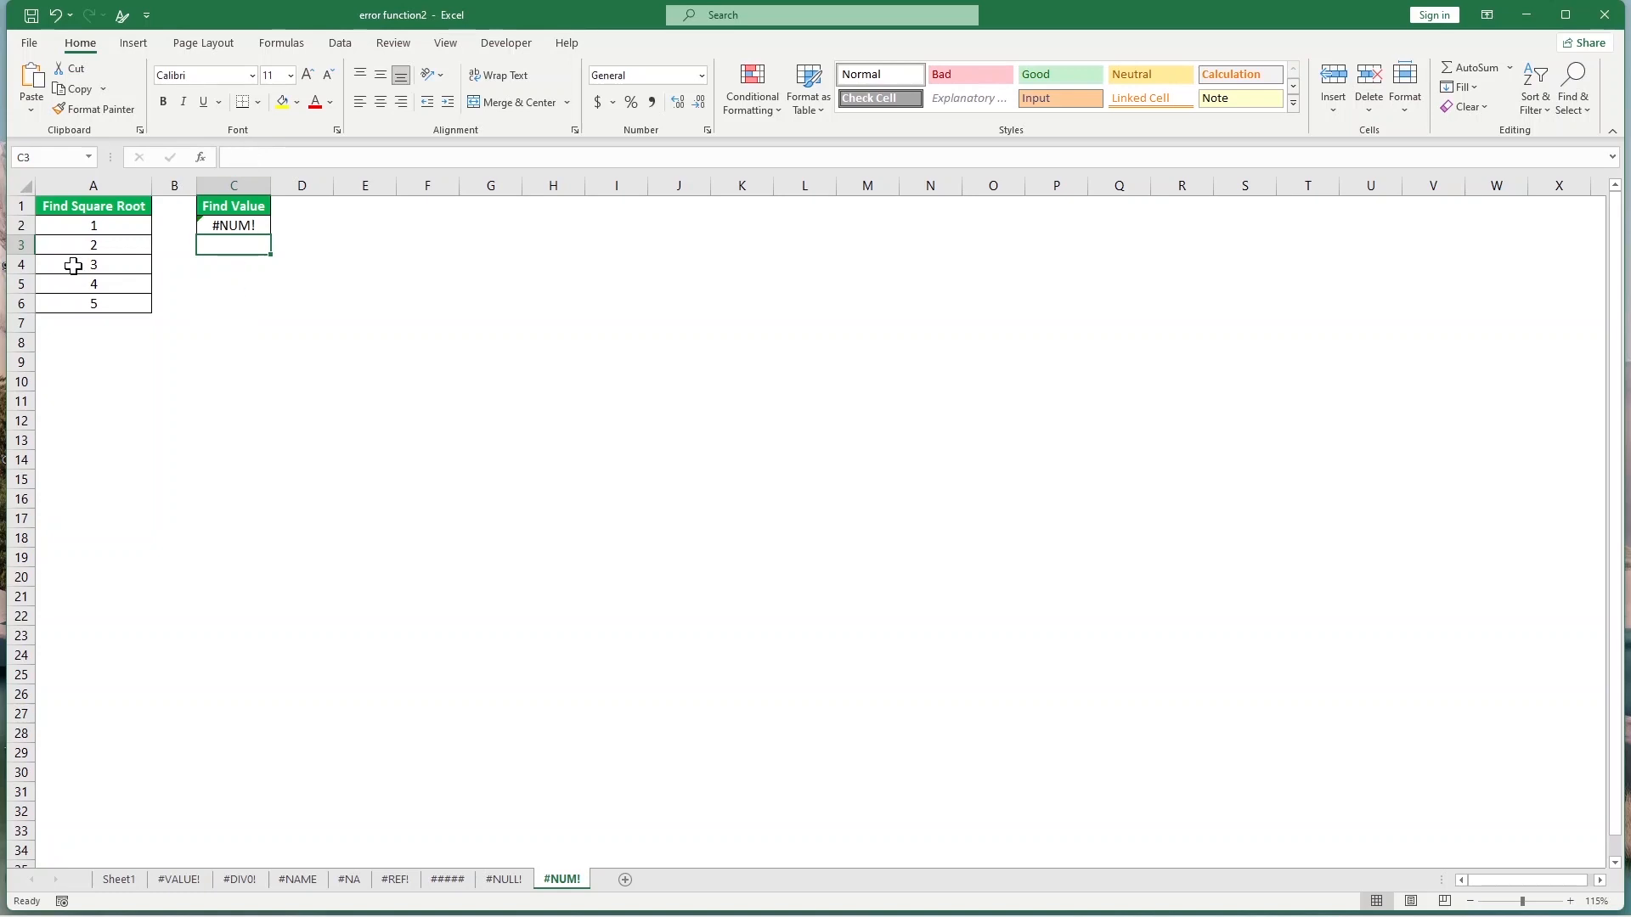